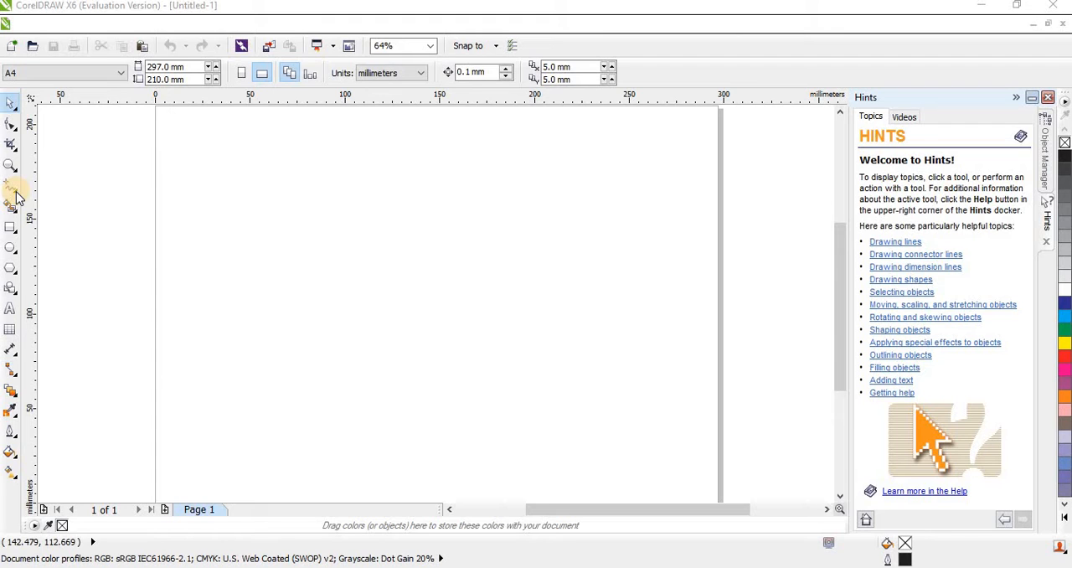
Draw a wavy curve about 119 mm wide and 36 mm high near the page's upper-left area with the Freehand tool.
{"action": "left_click", "coordinate": [17, 195]}
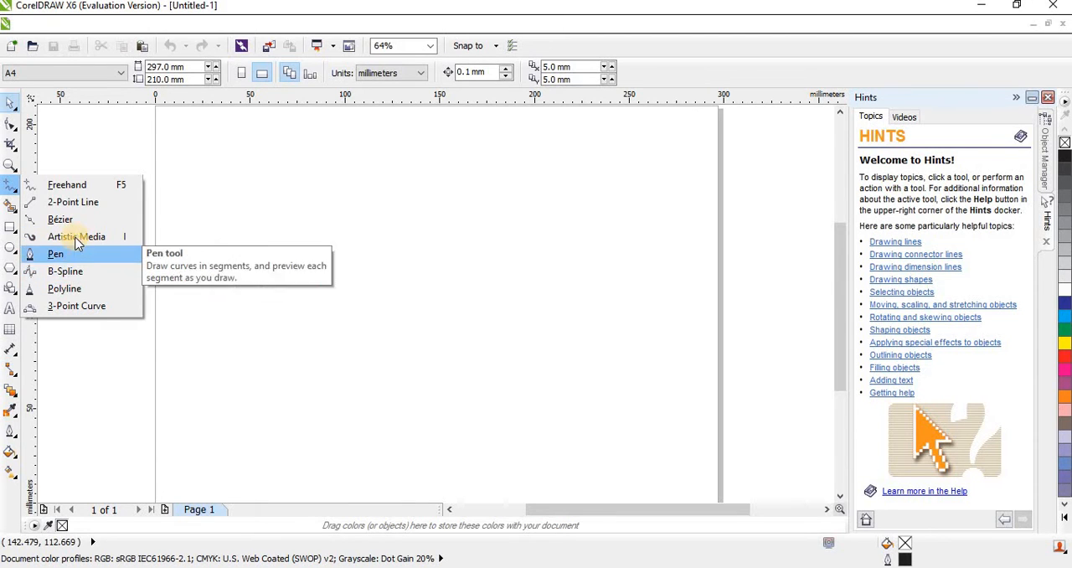
{"action": "left_click", "coordinate": [80, 189]}
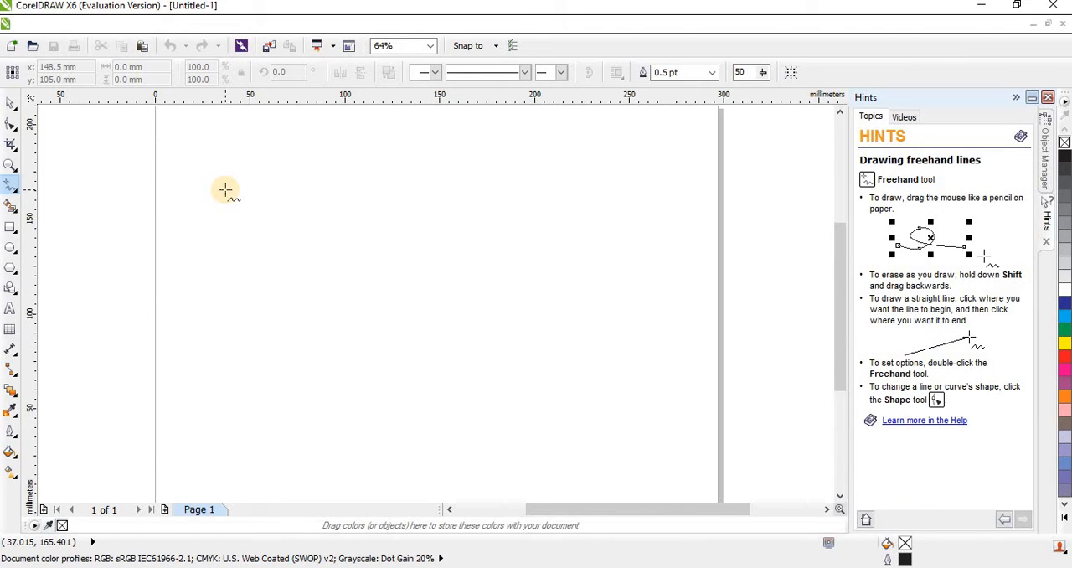
{"action": "mouse_move", "coordinate": [226, 190]}
{"action": "left_mouse_down"}
{"action": "mouse_move", "coordinate": [267, 188]}
{"action": "mouse_move", "coordinate": [315, 213]}
{"action": "mouse_move", "coordinate": [347, 210]}
{"action": "mouse_move", "coordinate": [373, 181]}
{"action": "mouse_move", "coordinate": [434, 160]}
{"action": "mouse_move", "coordinate": [450, 191]}
{"action": "left_mouse_up"}
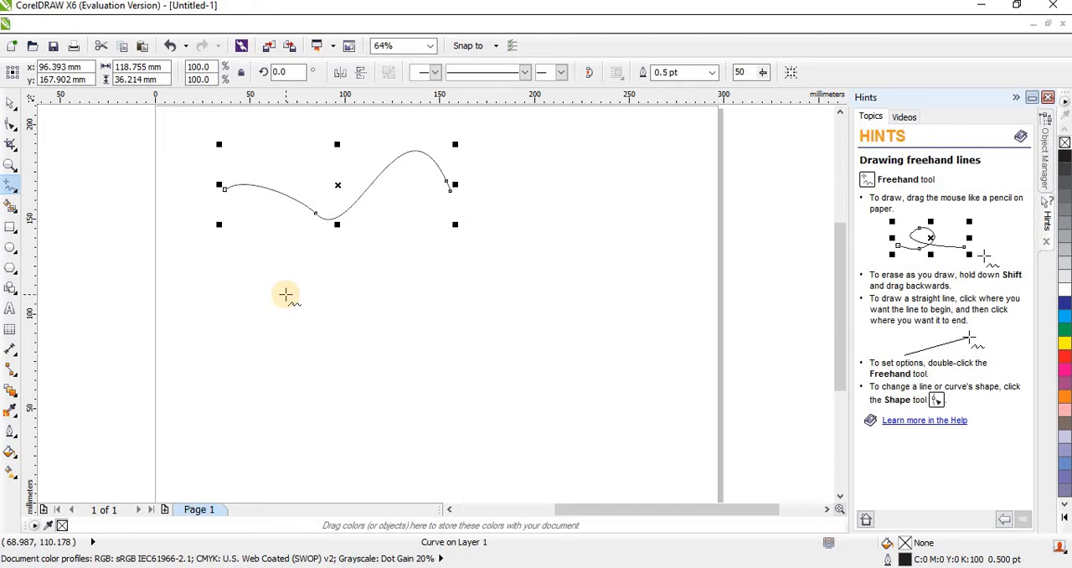
Draw a looping freehand curve about 175 mm wide below the first one and extend its end with a straight segment toward the page's upper-right corner.
{"action": "mouse_move", "coordinate": [266, 275]}
{"action": "left_mouse_down"}
{"action": "mouse_move", "coordinate": [359, 244]}
{"action": "mouse_move", "coordinate": [448, 305]}
{"action": "mouse_move", "coordinate": [471, 294]}
{"action": "mouse_move", "coordinate": [511, 198]}
{"action": "mouse_move", "coordinate": [592, 216]}
{"action": "mouse_move", "coordinate": [585, 273]}
{"action": "mouse_move", "coordinate": [493, 332]}
{"action": "mouse_move", "coordinate": [344, 314]}
{"action": "left_mouse_up"}
{"action": "left_click", "coordinate": [345, 312]}
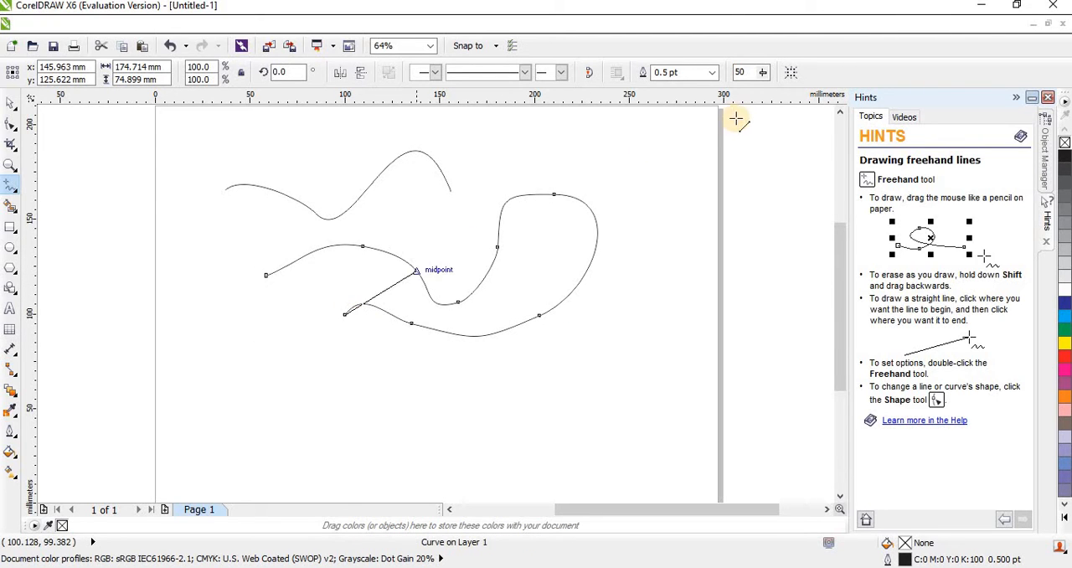
{"action": "left_click", "coordinate": [692, 144]}
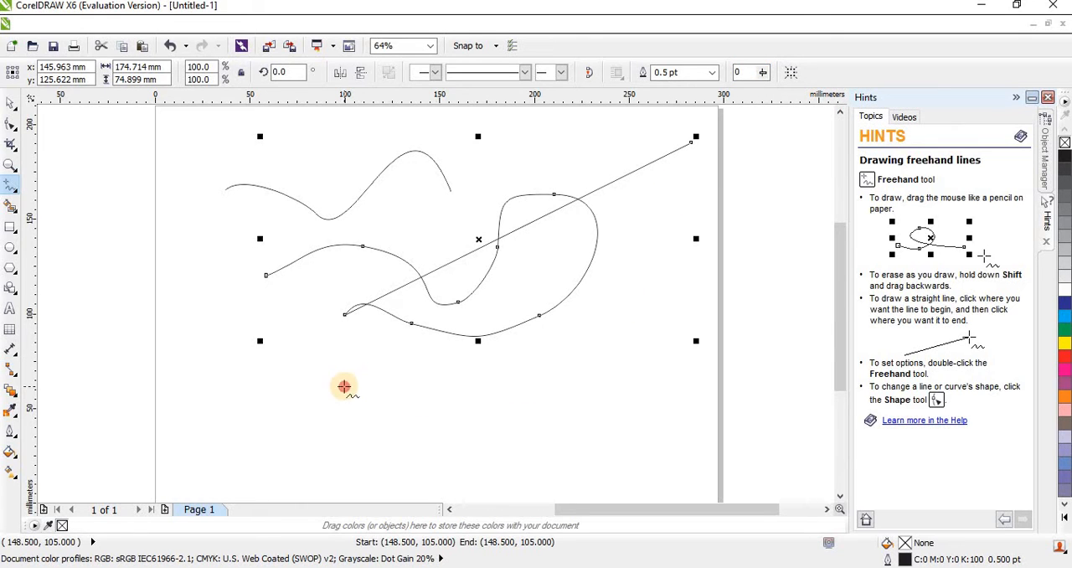
Draw a freehand curve about 148 mm wide with smoothing 0, and two shorter ones about 54 and 31 mm wide with smoothing 100.
{"action": "mouse_move", "coordinate": [343, 386]}
{"action": "left_mouse_down"}
{"action": "mouse_move", "coordinate": [509, 409]}
{"action": "mouse_move", "coordinate": [549, 371]}
{"action": "mouse_move", "coordinate": [625, 382]}
{"action": "left_mouse_up"}
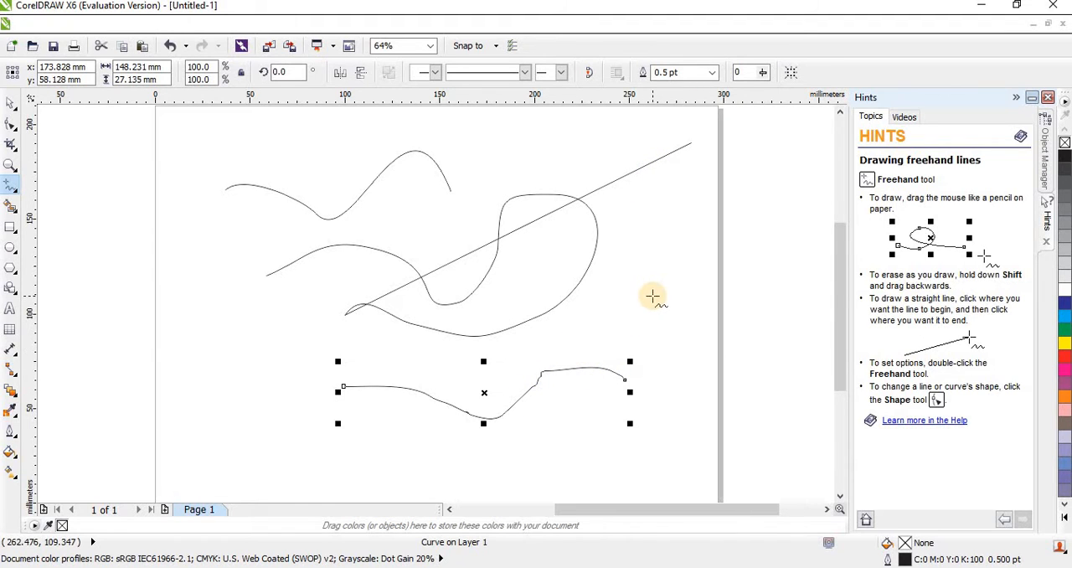
{"action": "left_click", "coordinate": [743, 73]}
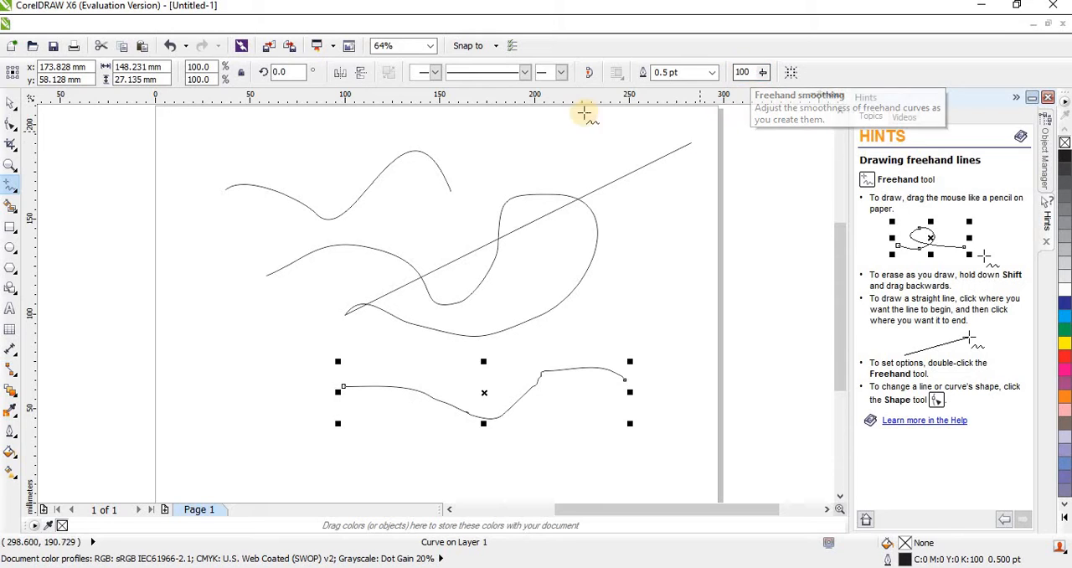
{"action": "mouse_move", "coordinate": [463, 148]}
{"action": "left_mouse_down"}
{"action": "mouse_move", "coordinate": [533, 131]}
{"action": "mouse_move", "coordinate": [568, 140]}
{"action": "left_mouse_up"}
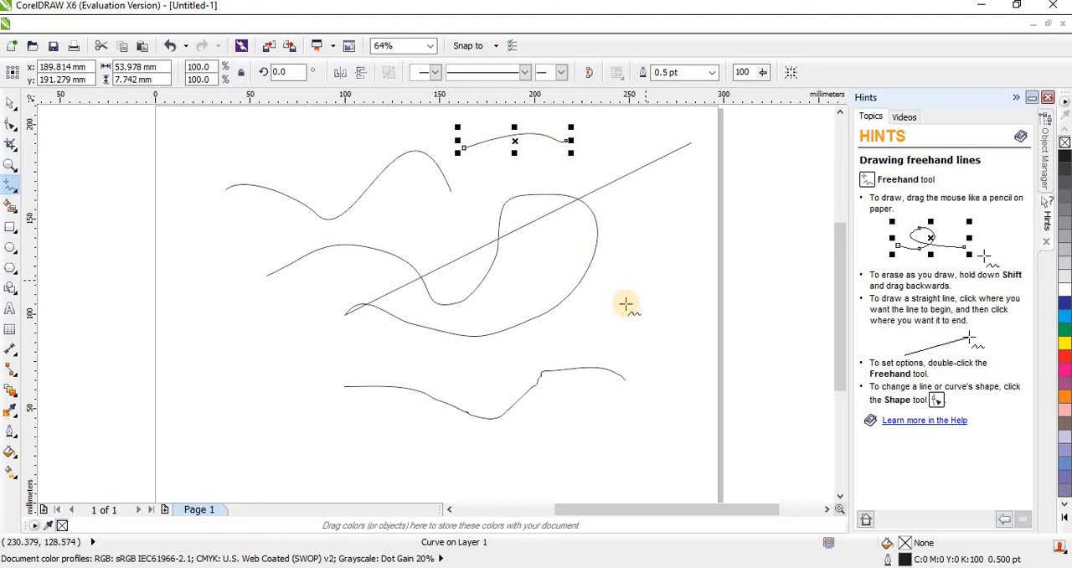
{"action": "left_click", "coordinate": [576, 315]}
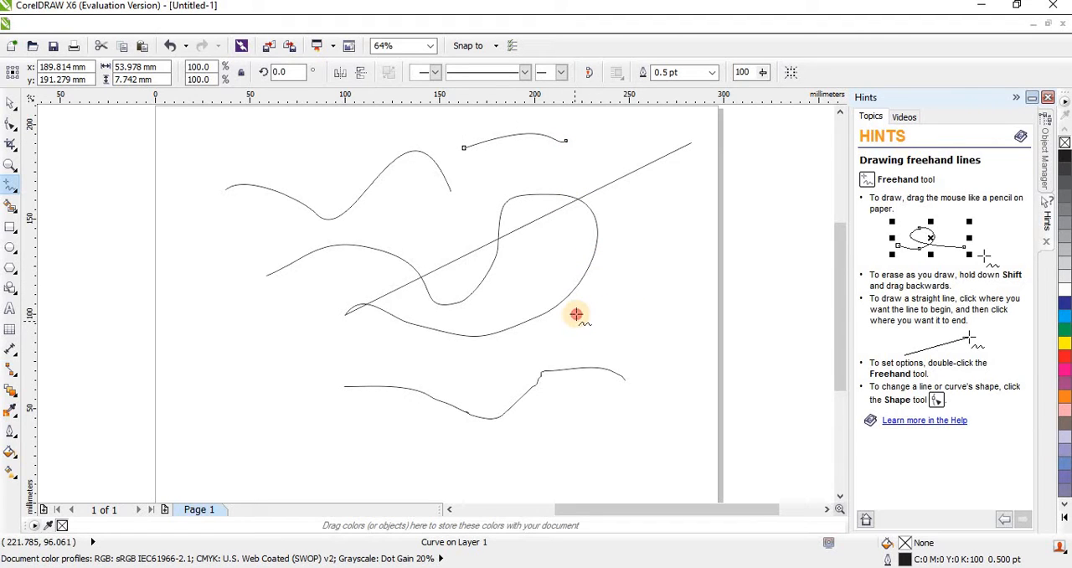
{"action": "left_click", "coordinate": [634, 209]}
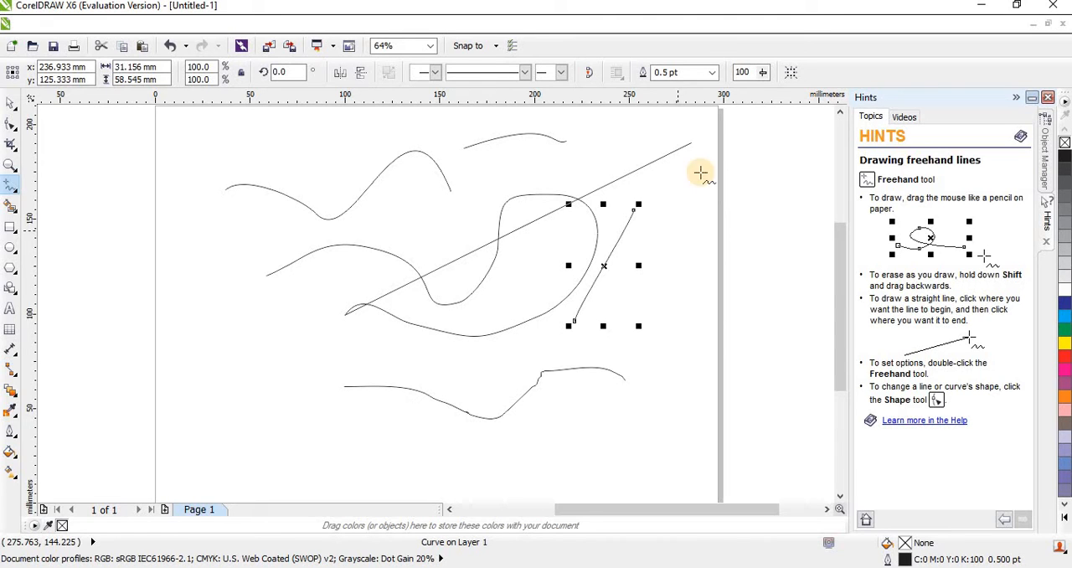
Set the outline width of the short diagonal curve beside the loop to 4.0 pt.
{"action": "left_click", "coordinate": [710, 74]}
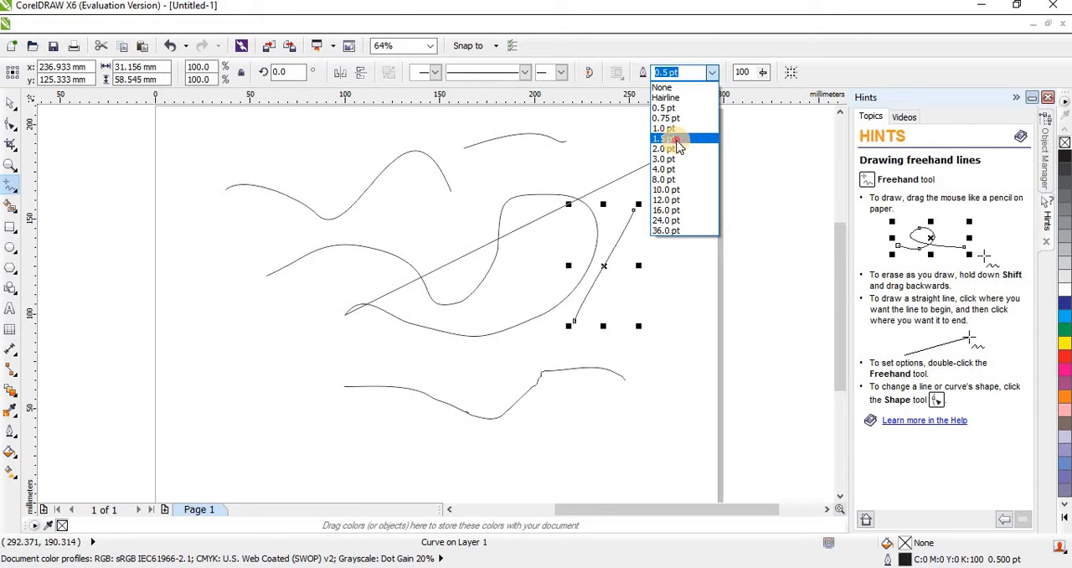
{"action": "left_click", "coordinate": [676, 138]}
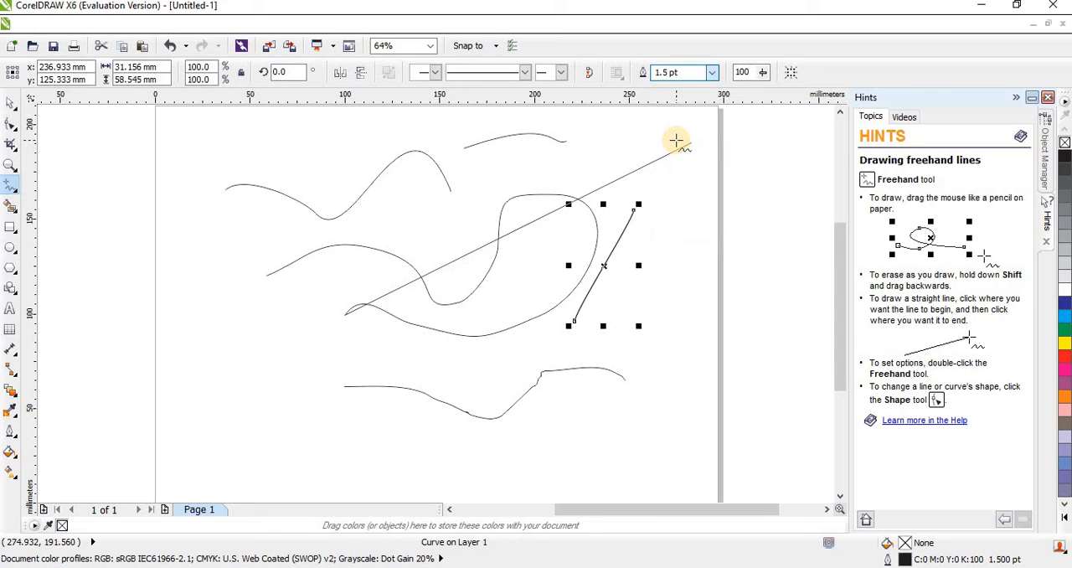
{"action": "left_click", "coordinate": [711, 74]}
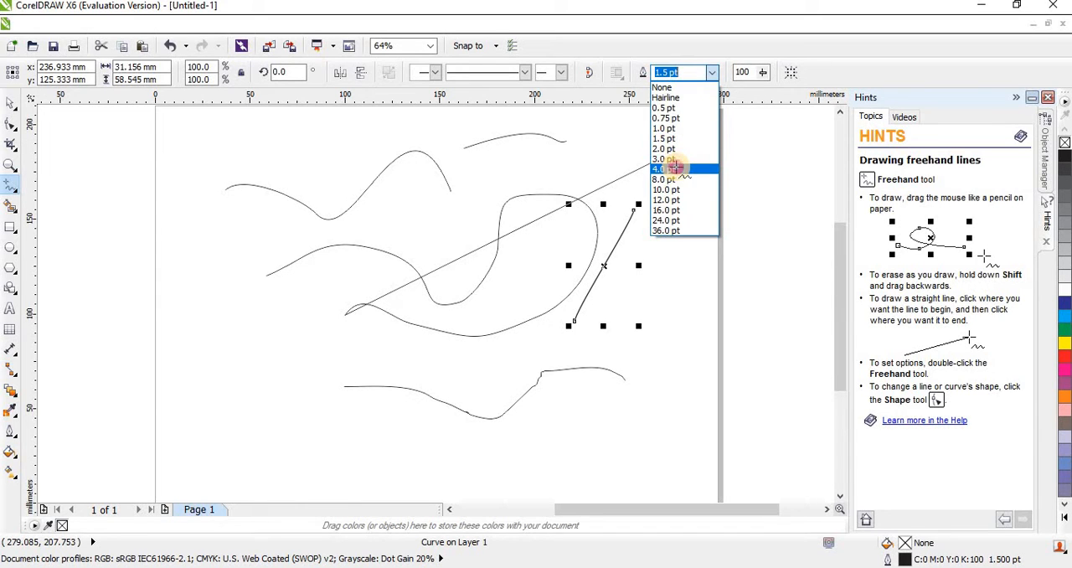
{"action": "left_click", "coordinate": [676, 168]}
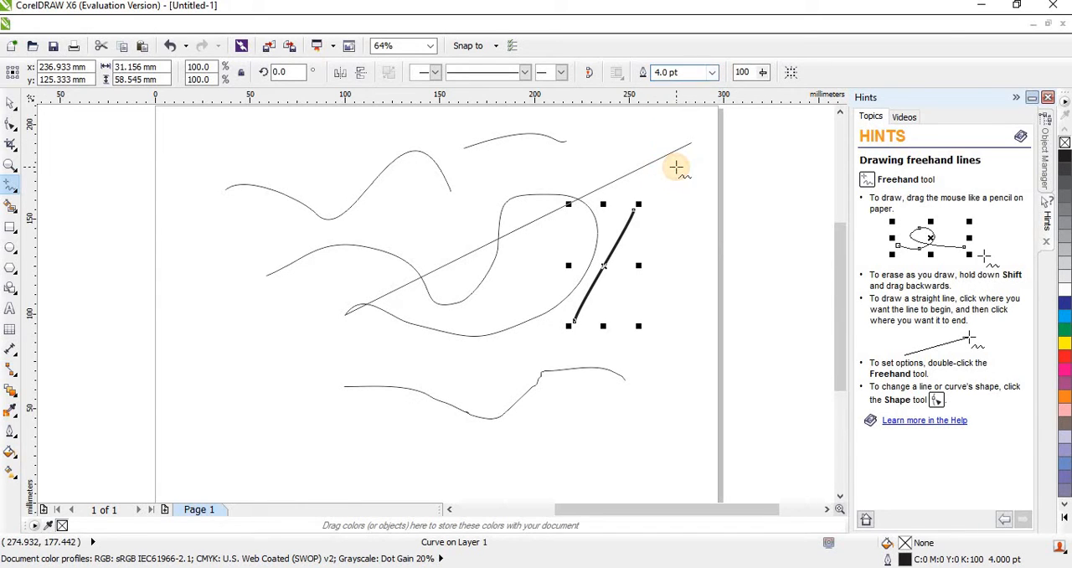
Add a solid end arrowhead and a double start arrowhead to the thick diagonal line, and give it a dashed line style.
{"action": "left_click", "coordinate": [563, 74]}
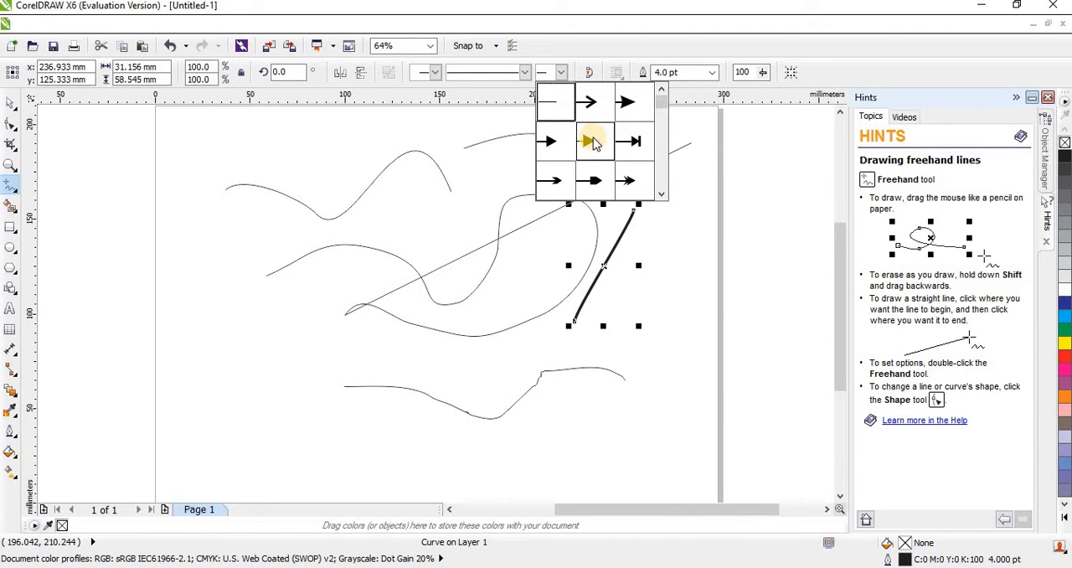
{"action": "left_click", "coordinate": [588, 140]}
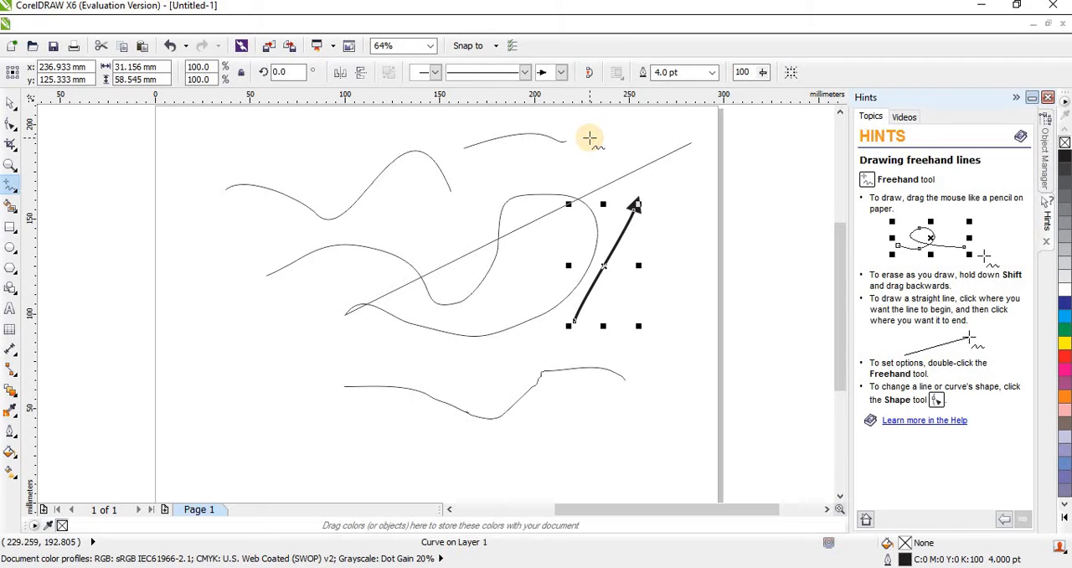
{"action": "left_click", "coordinate": [436, 72]}
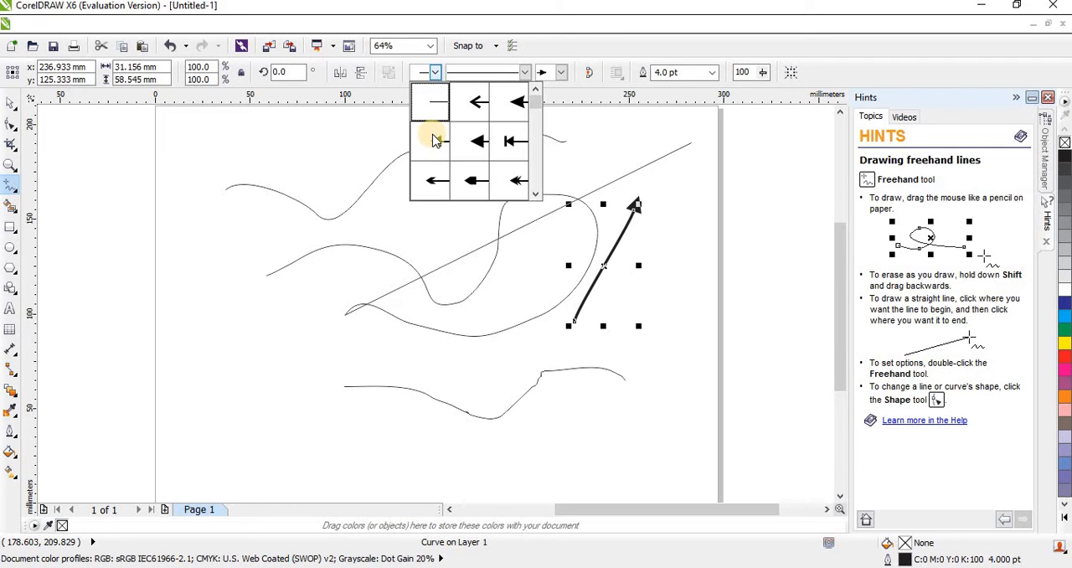
{"action": "left_click", "coordinate": [515, 178]}
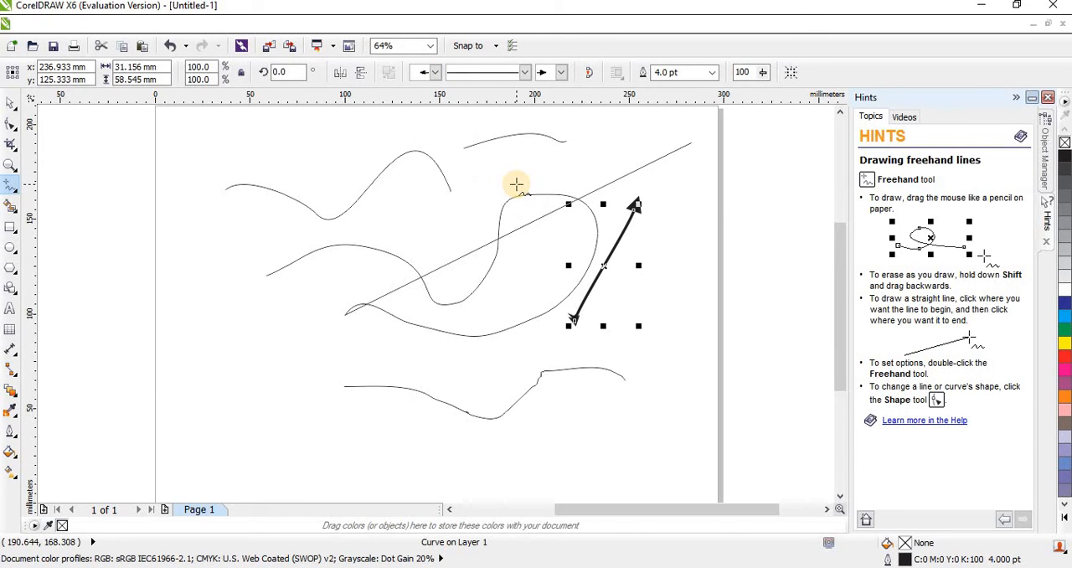
{"action": "left_click", "coordinate": [524, 74]}
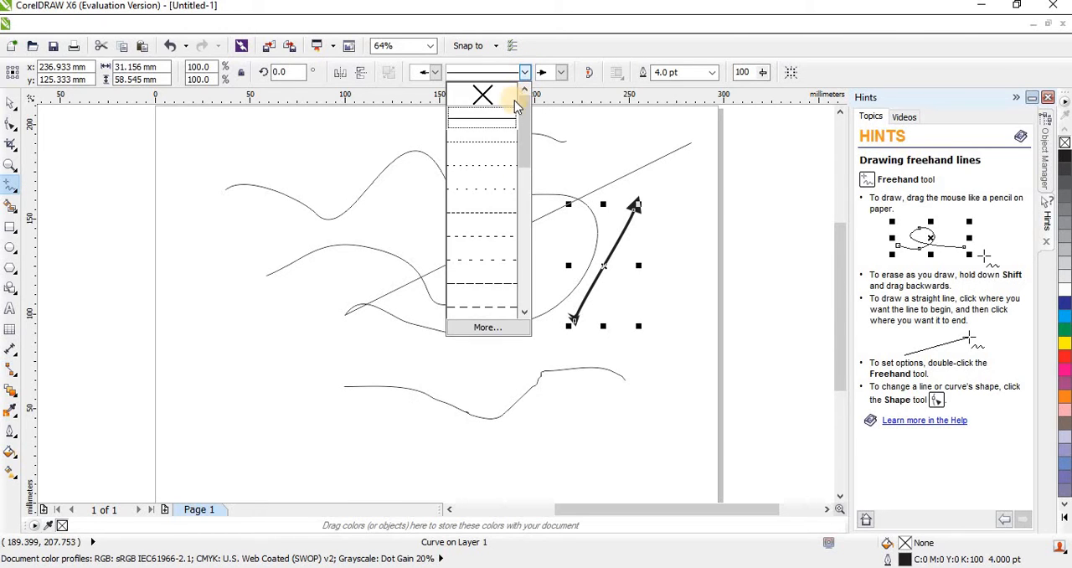
{"action": "left_click", "coordinate": [492, 213]}
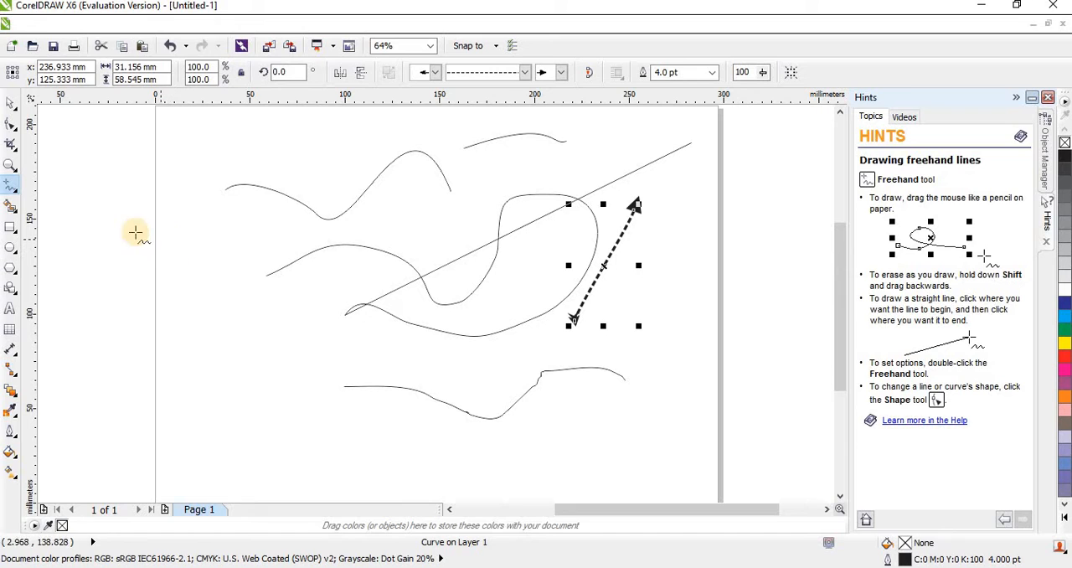
Draw a closed four-sided shape at the page's left edge with the 2-Point Line tool, joining each segment to the previous node.
{"action": "left_click", "coordinate": [11, 186]}
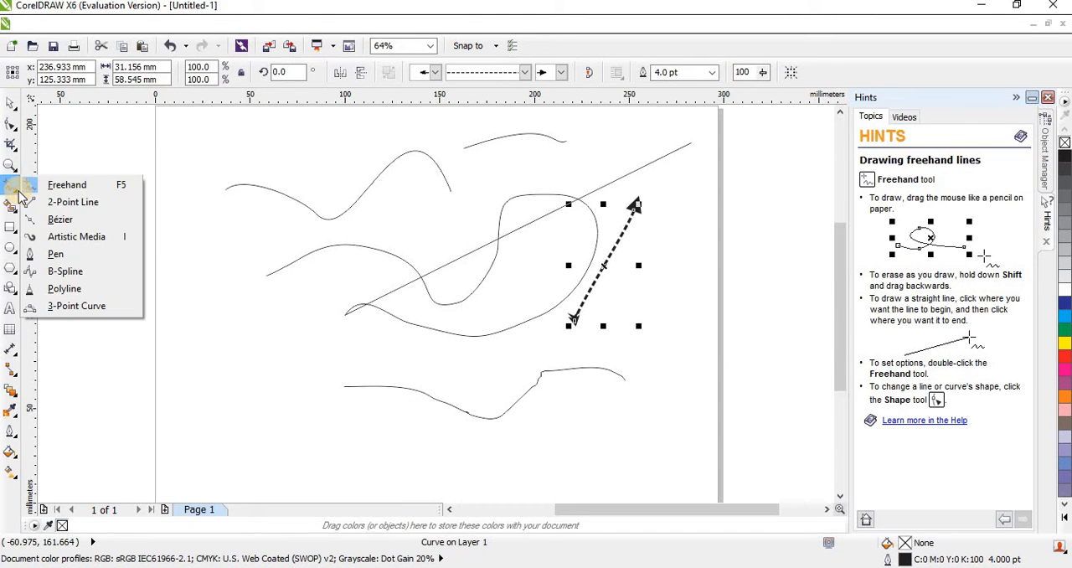
{"action": "left_click", "coordinate": [115, 213]}
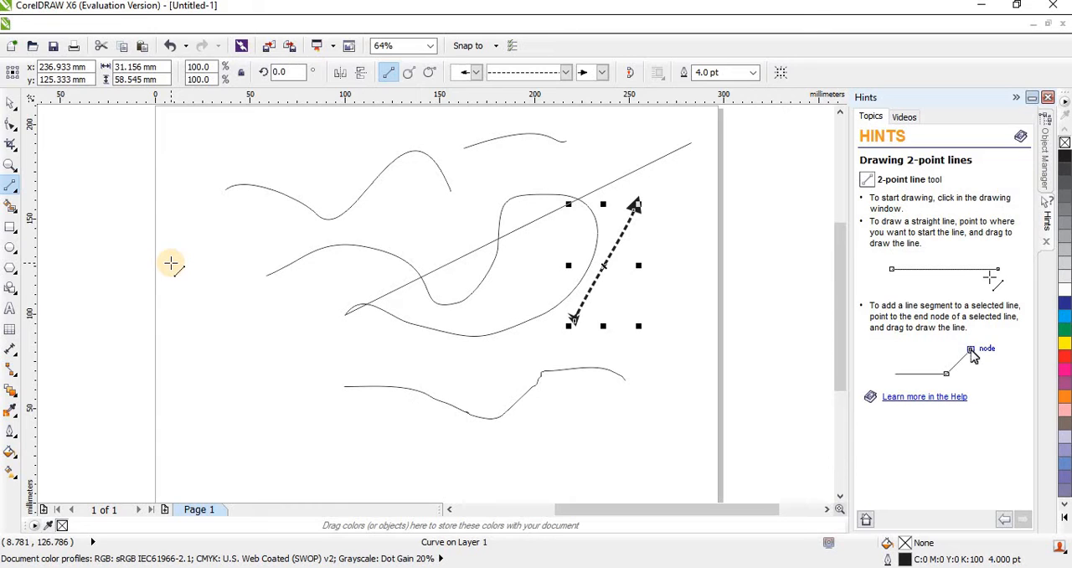
{"action": "left_click_drag", "start_coordinate": [171, 263], "coordinate": [233, 161]}
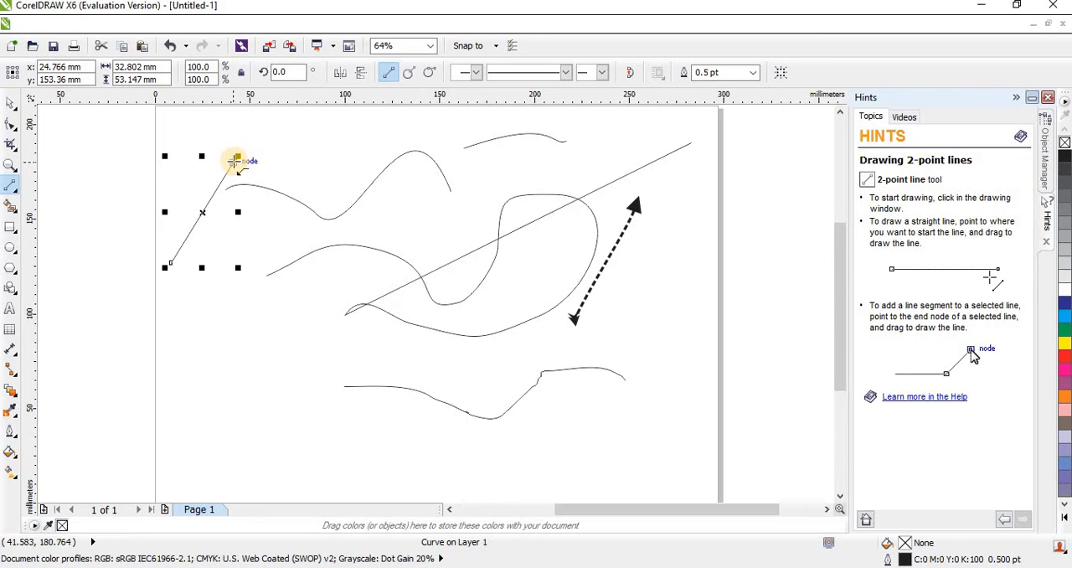
{"action": "mouse_move", "coordinate": [234, 160]}
{"action": "left_mouse_down"}
{"action": "mouse_move", "coordinate": [299, 240]}
{"action": "mouse_move", "coordinate": [204, 338]}
{"action": "mouse_move", "coordinate": [170, 250]}
{"action": "mouse_move", "coordinate": [173, 263]}
{"action": "left_mouse_up"}
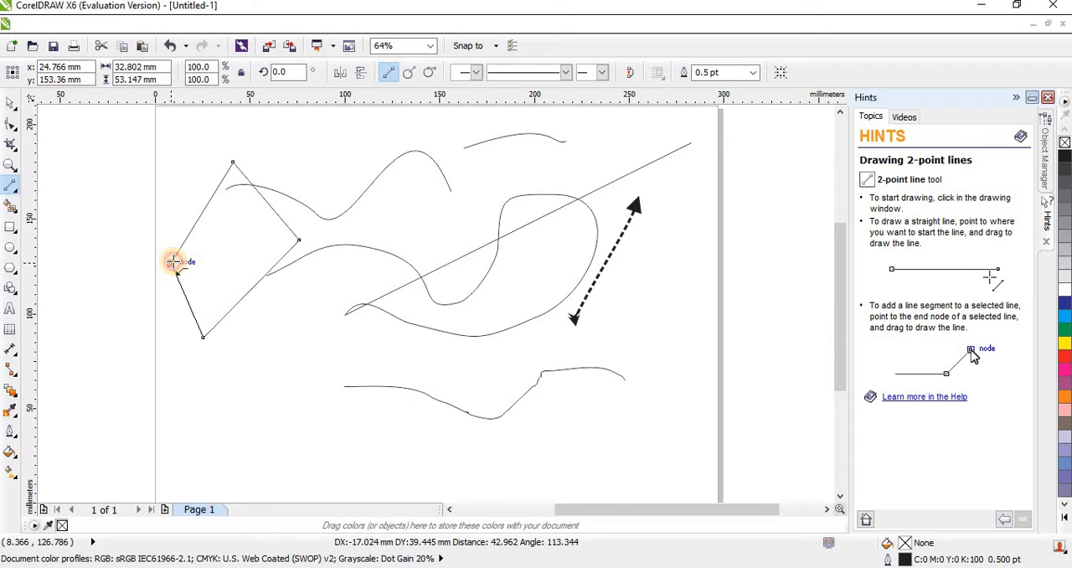
{"action": "left_click_drag", "start_coordinate": [172, 262], "coordinate": [171, 261]}
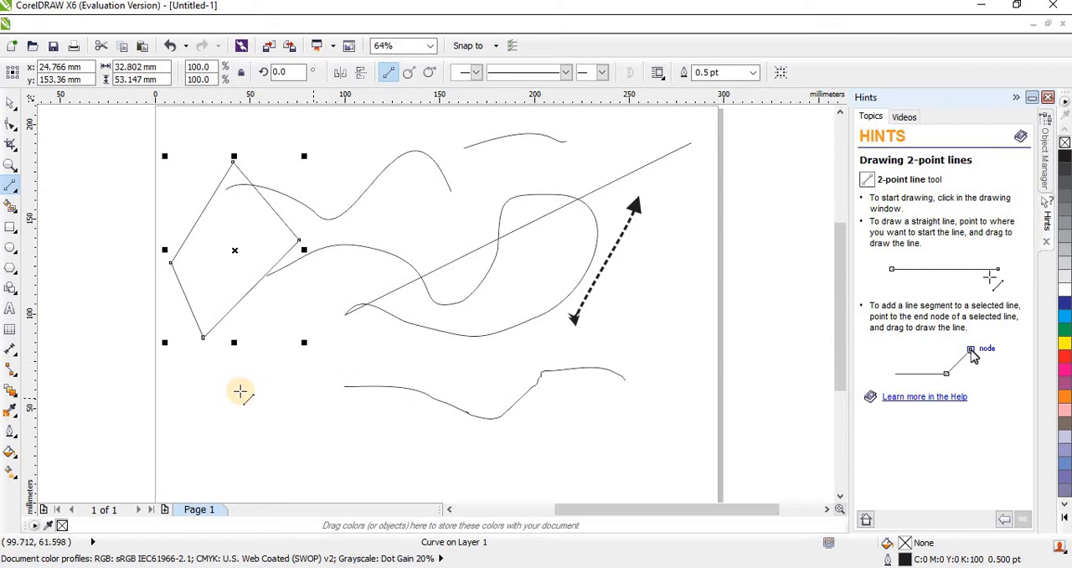
Draw a closed rounded shape about 35 by 32 mm in the page's lower-left area with the Freehand tool.
{"action": "left_click", "coordinate": [18, 190]}
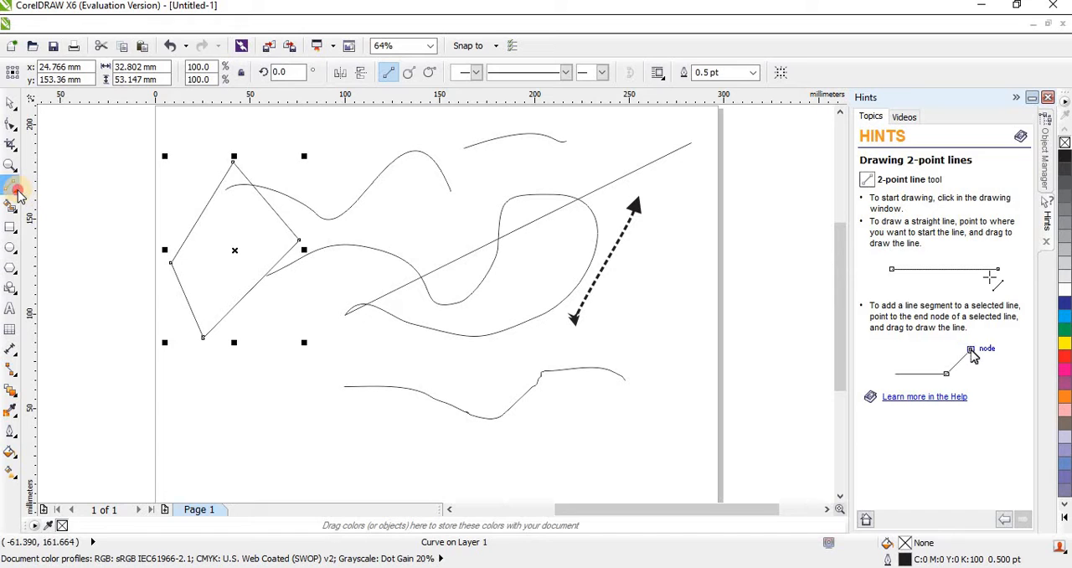
{"action": "left_click", "coordinate": [16, 192]}
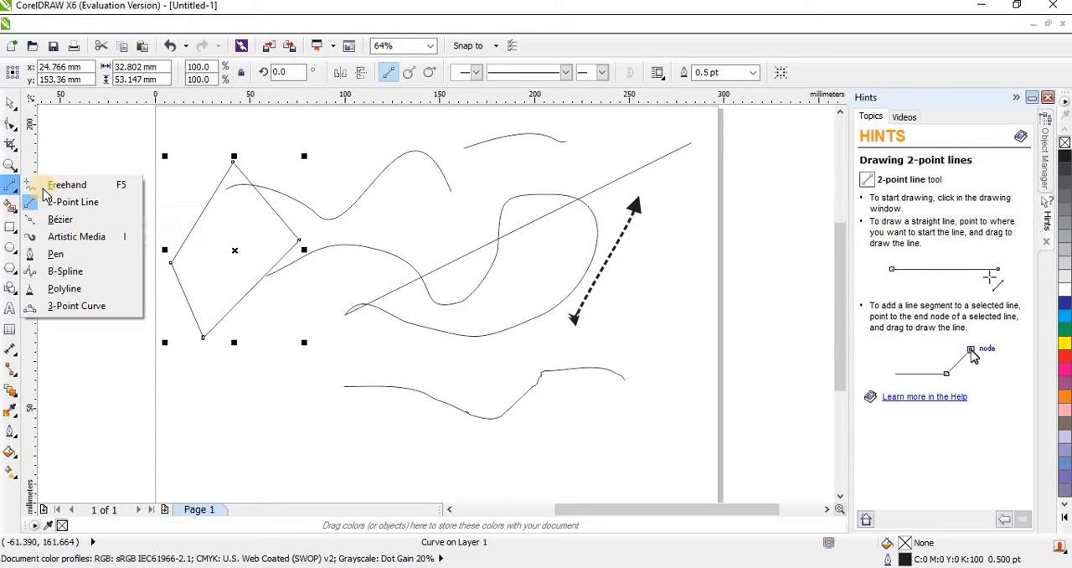
{"action": "left_click", "coordinate": [76, 185]}
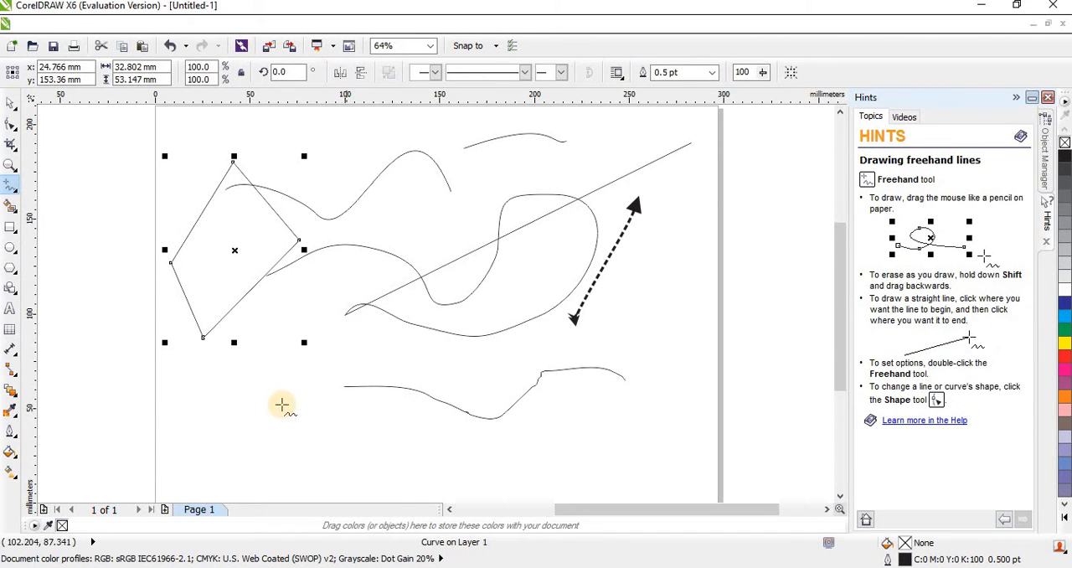
{"action": "mouse_move", "coordinate": [195, 384]}
{"action": "left_mouse_down"}
{"action": "mouse_move", "coordinate": [243, 385]}
{"action": "mouse_move", "coordinate": [258, 404]}
{"action": "mouse_move", "coordinate": [253, 417]}
{"action": "mouse_move", "coordinate": [214, 437]}
{"action": "mouse_move", "coordinate": [195, 383]}
{"action": "left_mouse_up"}
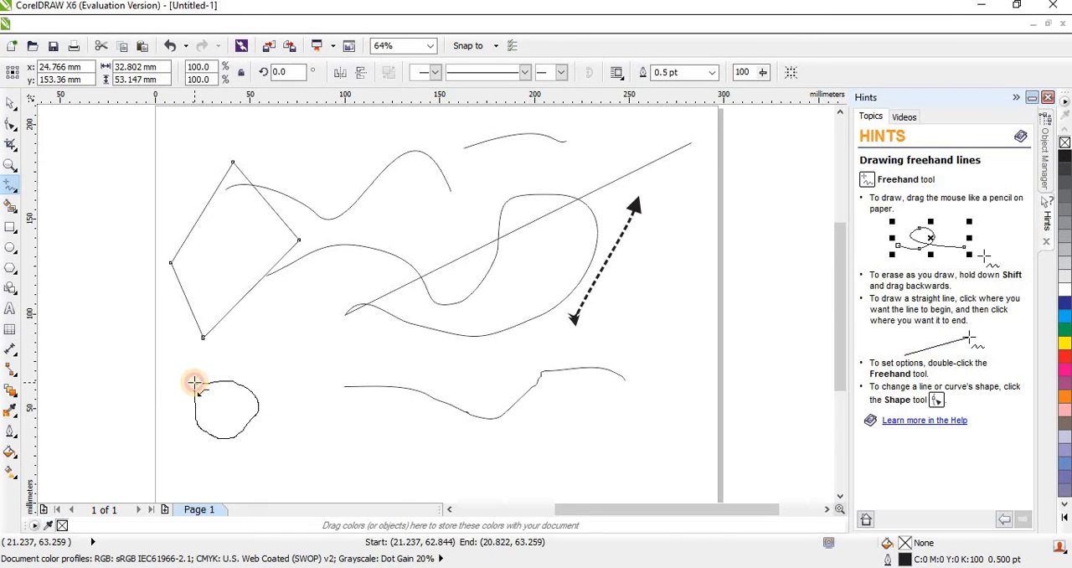
{"action": "left_click_drag", "start_coordinate": [194, 382], "coordinate": [193, 381]}
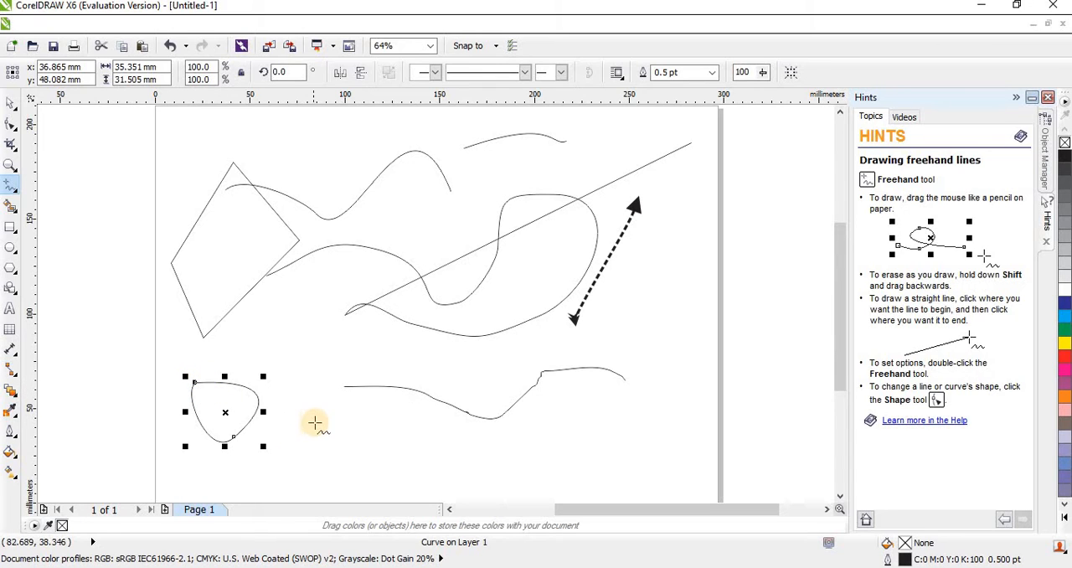
Draw a closed triangle to the right of the four-sided shape with the 2-Point Line tool.
{"action": "left_click", "coordinate": [19, 194]}
{"action": "left_click", "coordinate": [58, 201]}
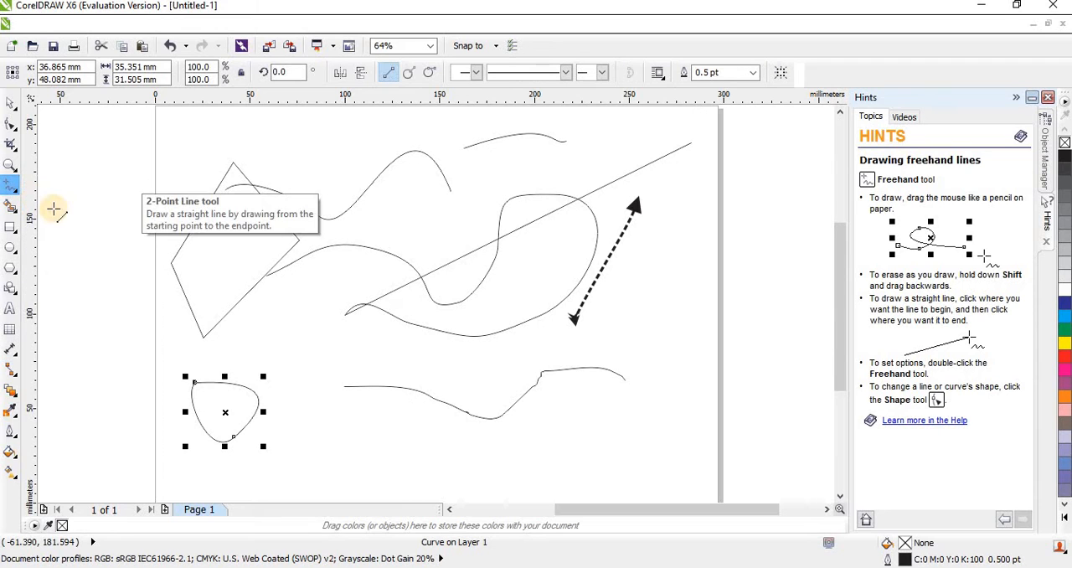
{"action": "left_click_drag", "start_coordinate": [275, 339], "coordinate": [345, 233]}
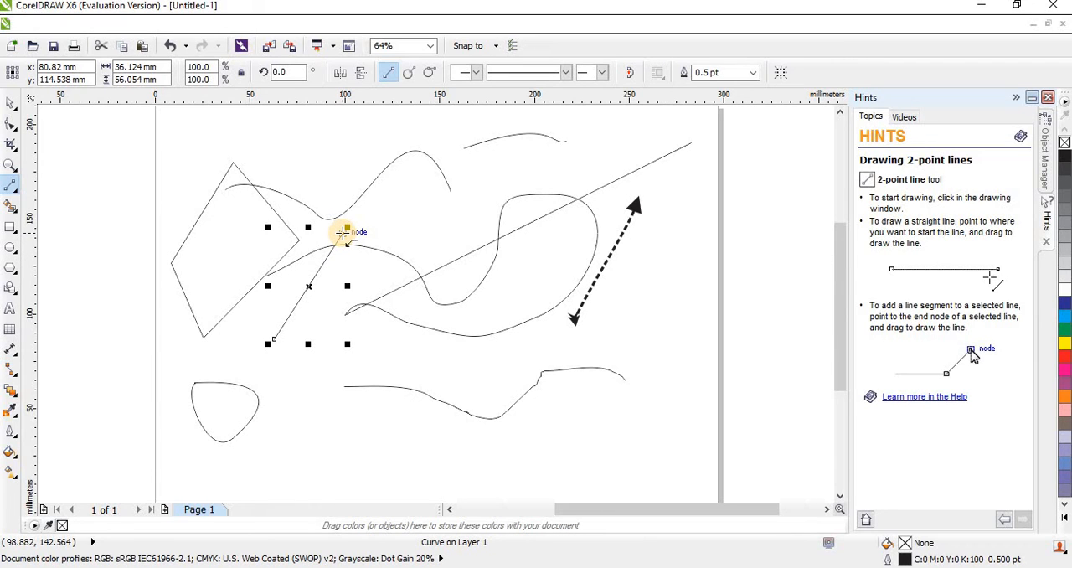
{"action": "left_click_drag", "start_coordinate": [346, 232], "coordinate": [276, 340]}
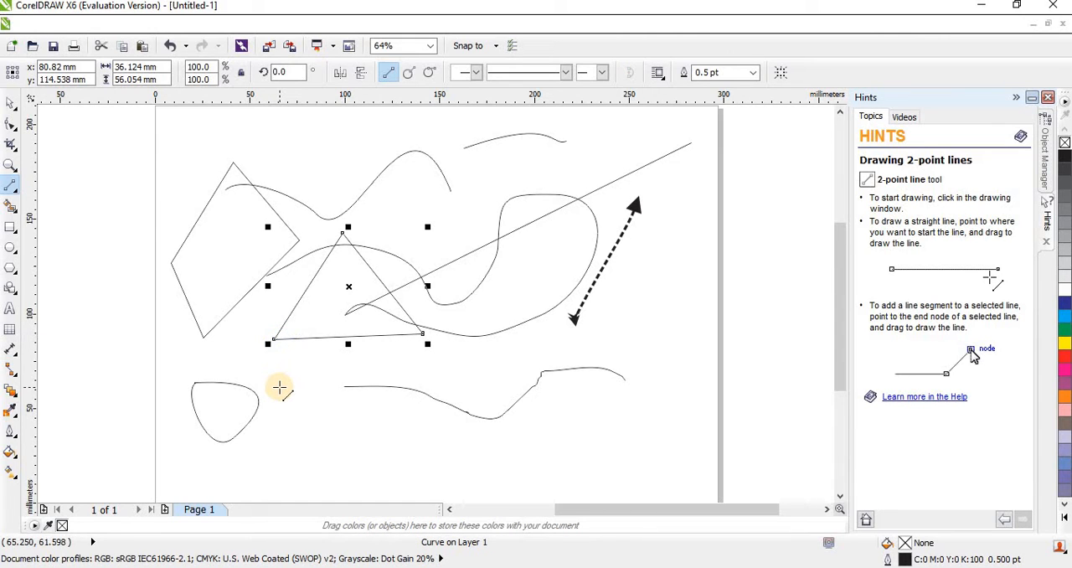
Draw an open polyline about 191 by 139 mm across the existing shapes with the Polyline tool, starting with a freehand segment followed by straight zigzag segments.
{"action": "left_click", "coordinate": [18, 194]}
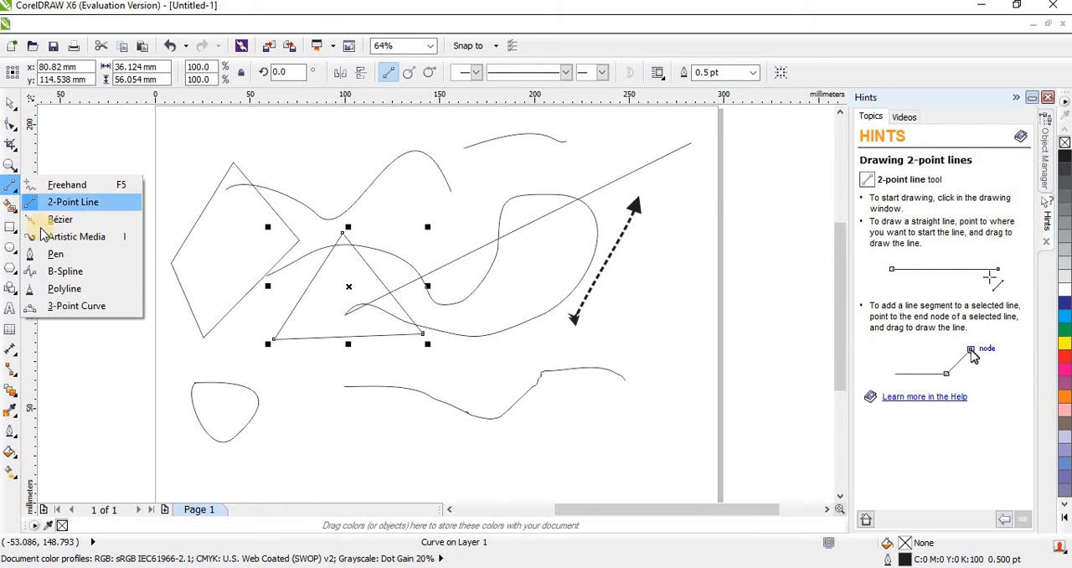
{"action": "left_click", "coordinate": [66, 289]}
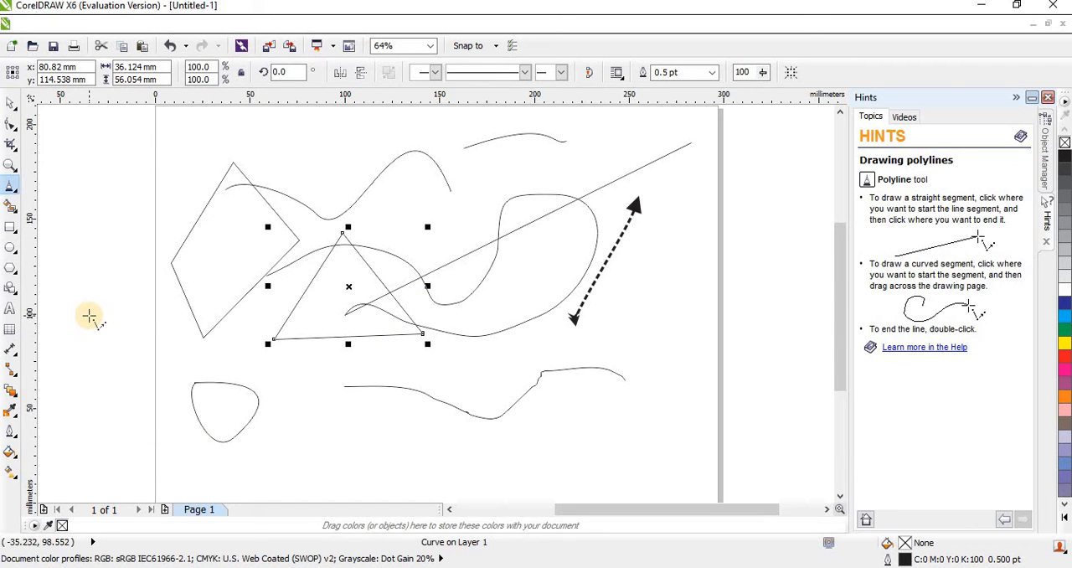
{"action": "left_click_drag", "start_coordinate": [89, 315], "coordinate": [119, 233]}
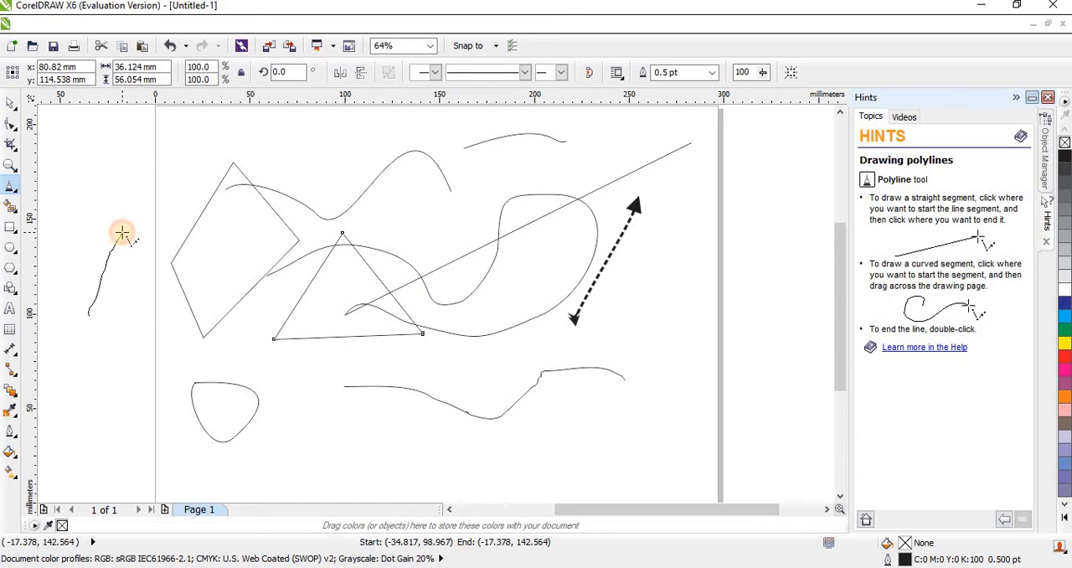
{"action": "left_click", "coordinate": [176, 337]}
{"action": "left_click", "coordinate": [122, 387]}
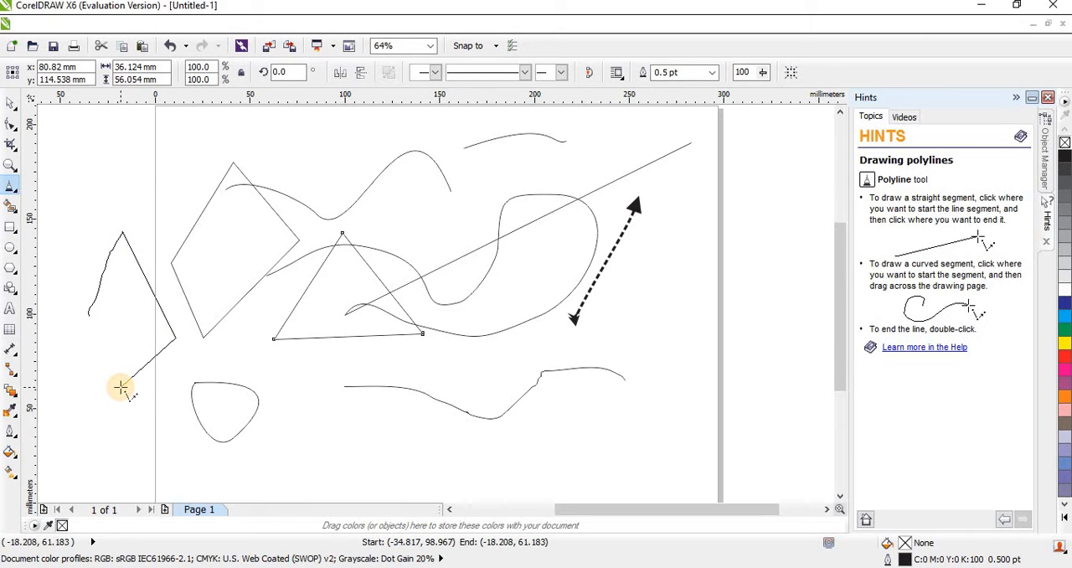
{"action": "left_click", "coordinate": [314, 379]}
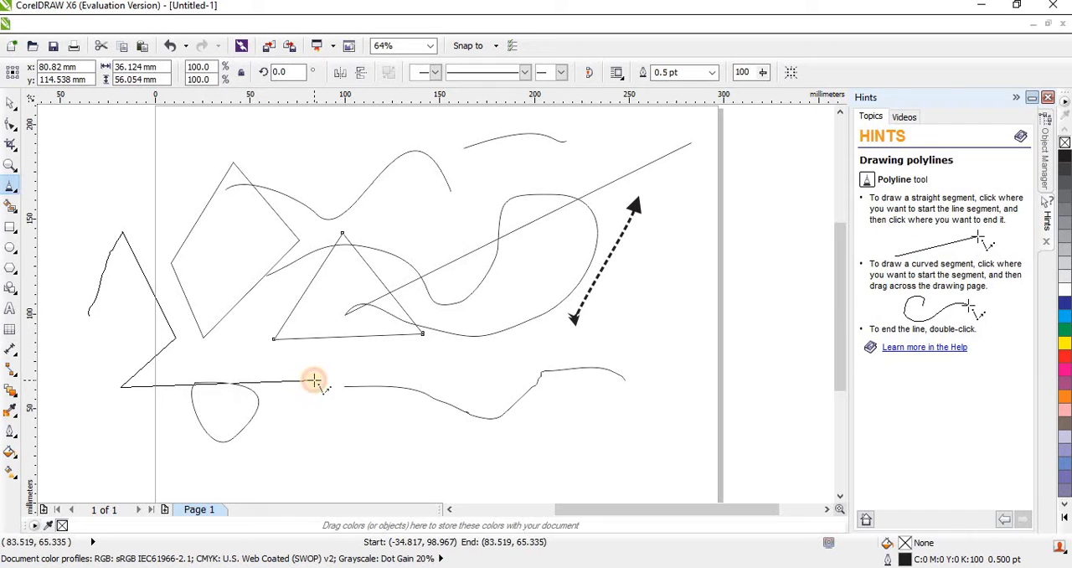
{"action": "left_click", "coordinate": [425, 351]}
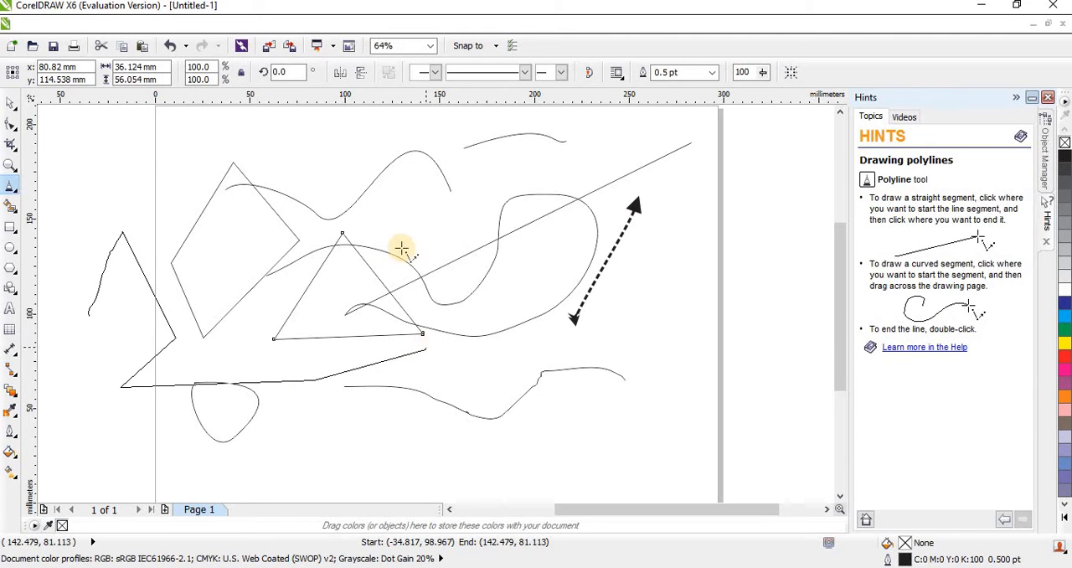
{"action": "left_click", "coordinate": [382, 212]}
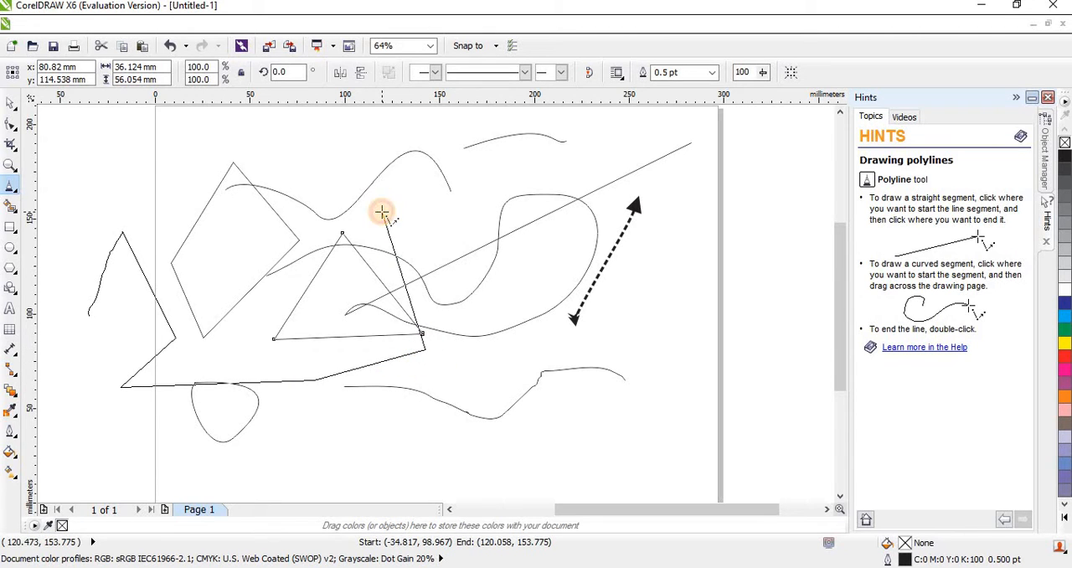
{"action": "left_click", "coordinate": [307, 144]}
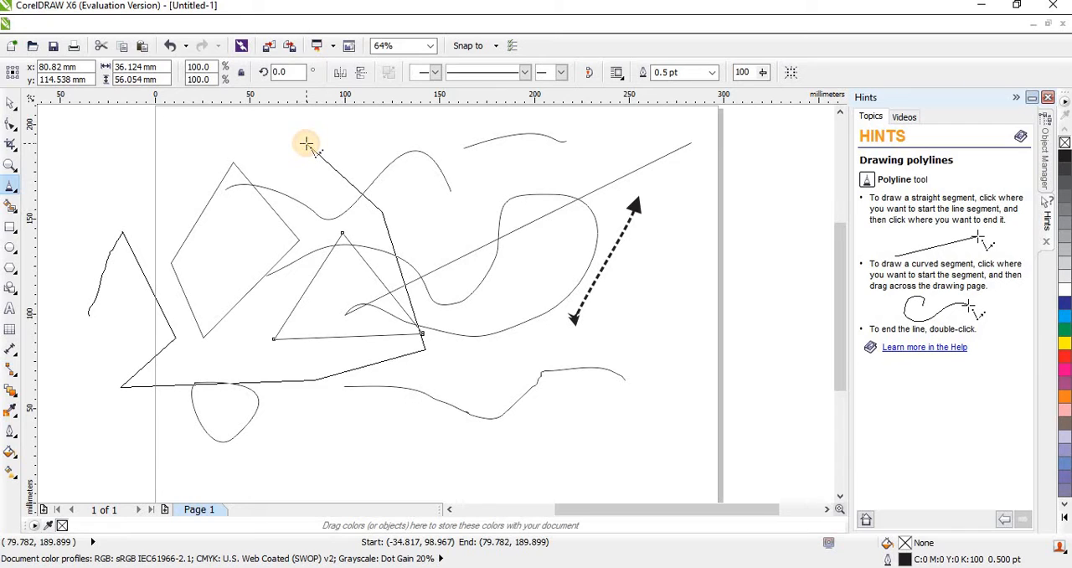
{"action": "left_click", "coordinate": [416, 125]}
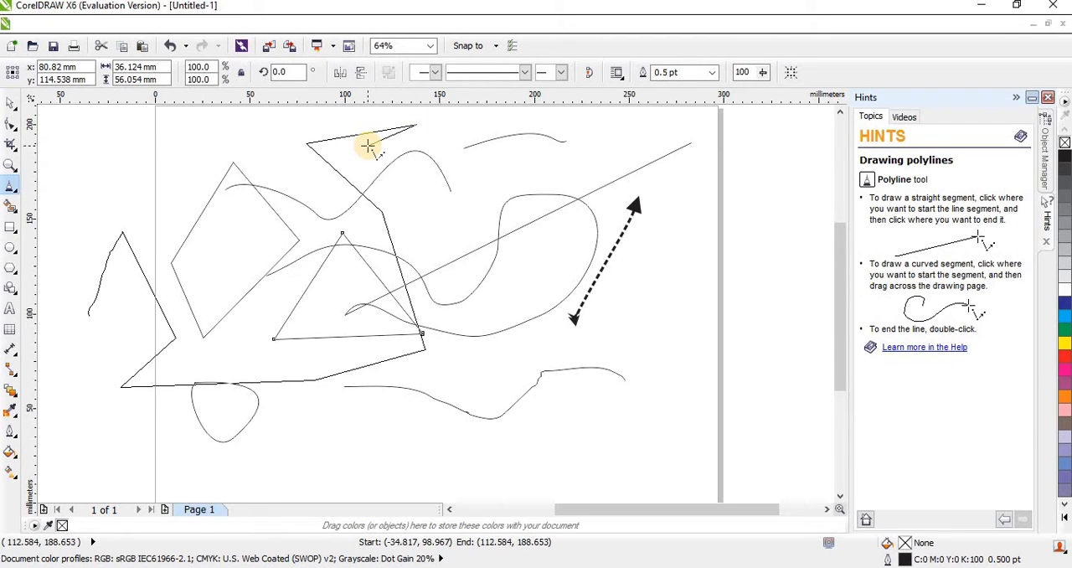
{"action": "left_click", "coordinate": [371, 146]}
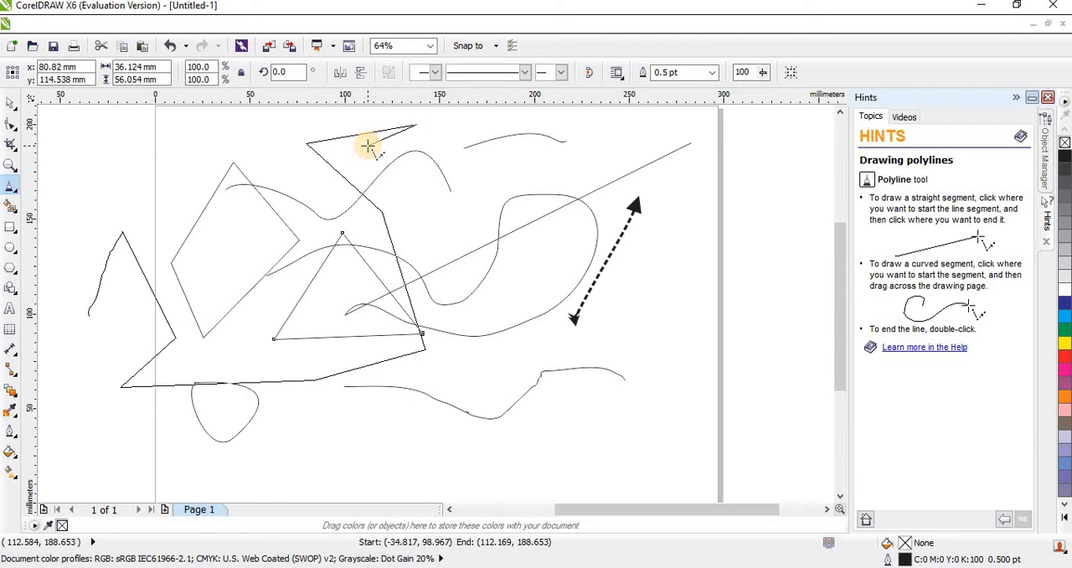
{"action": "double_click", "coordinate": [450, 145]}
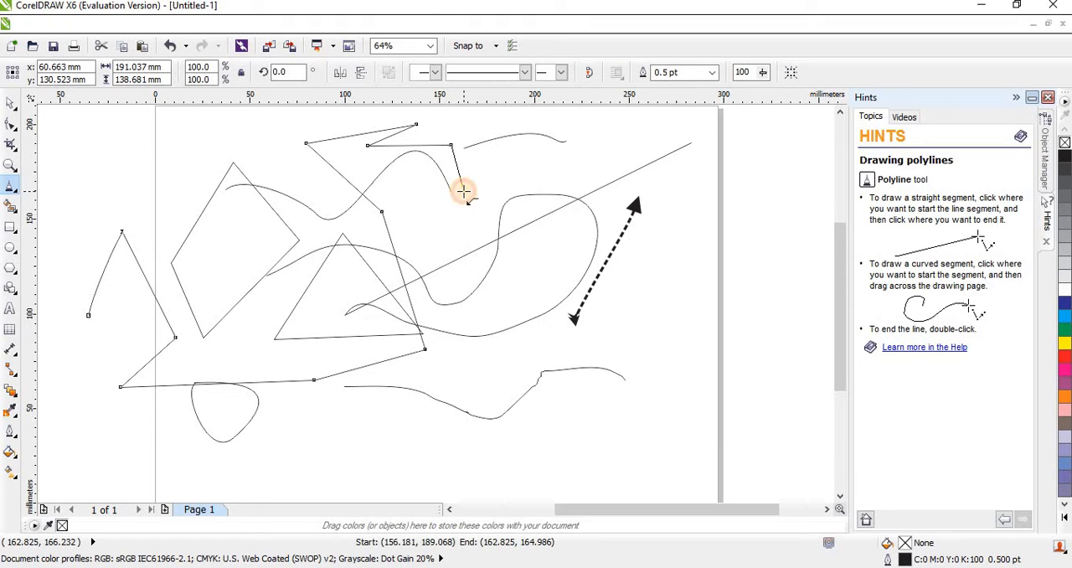
{"action": "double_click", "coordinate": [464, 191]}
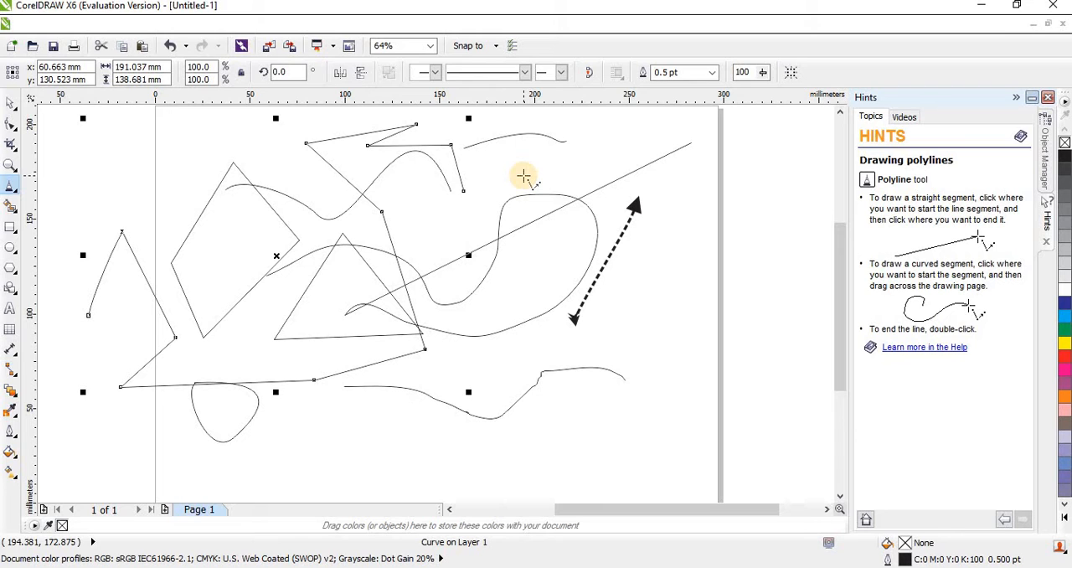
Select all the drawn lines and shapes together and delete them to clear the page.
{"action": "key", "text": "space"}
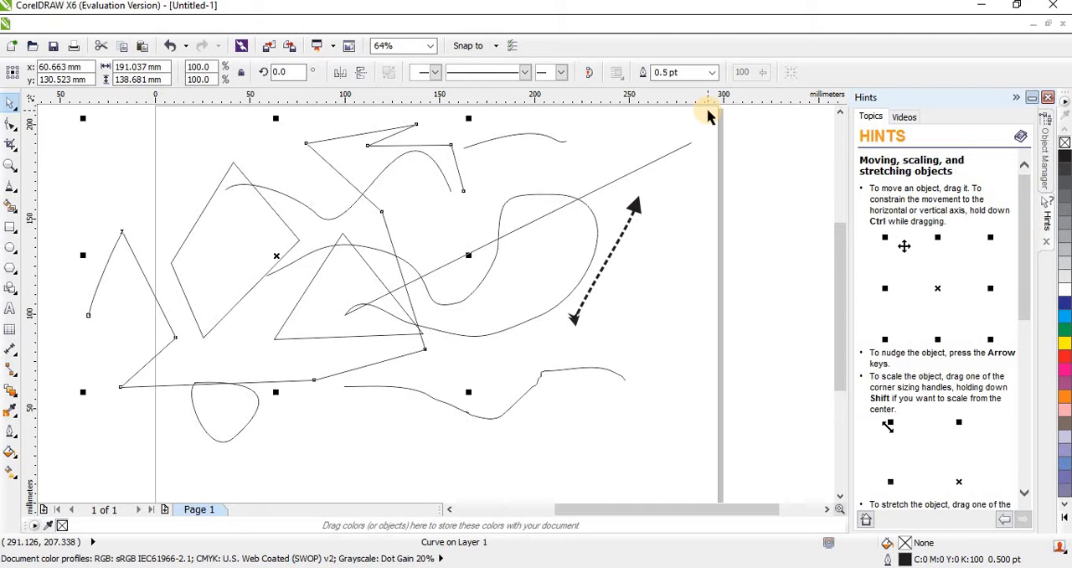
{"action": "left_click_drag", "start_coordinate": [708, 111], "coordinate": [82, 475]}
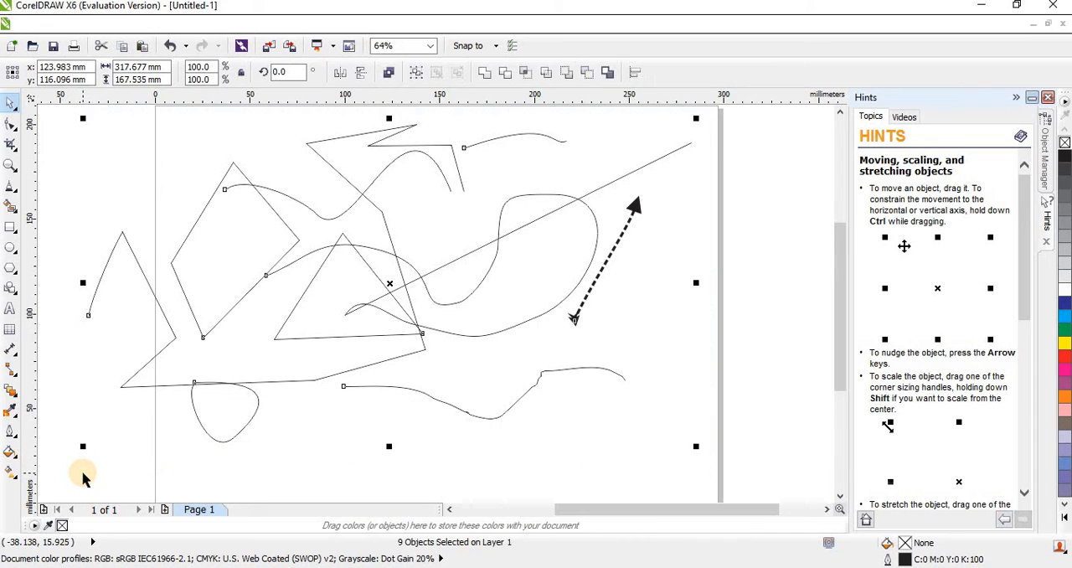
{"action": "key", "text": "Delete"}
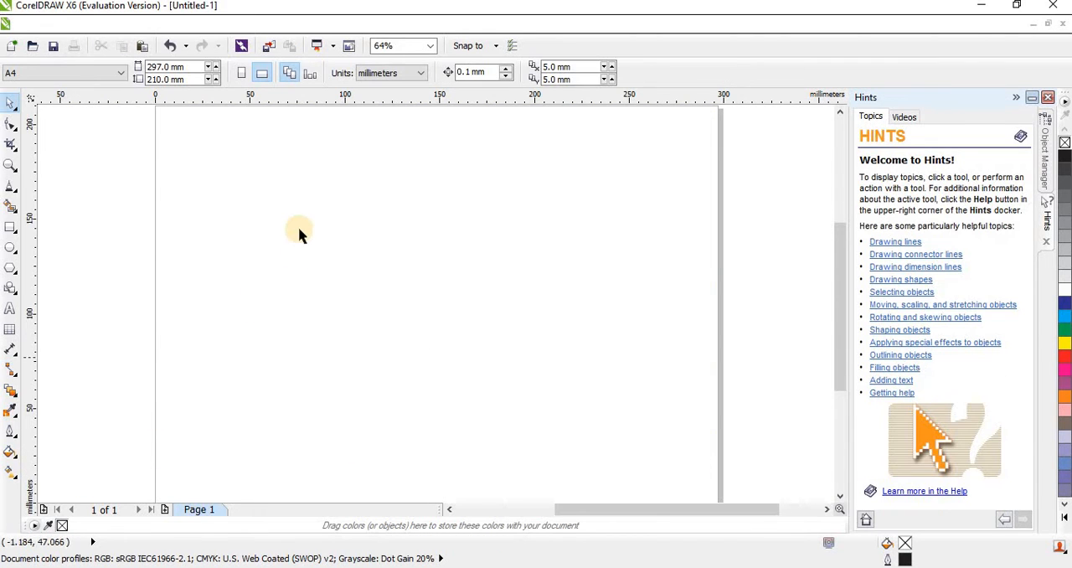
Draw a closed triangle about 49 by 52 mm in the left part of the empty page with the Polyline tool.
{"action": "left_click", "coordinate": [16, 191]}
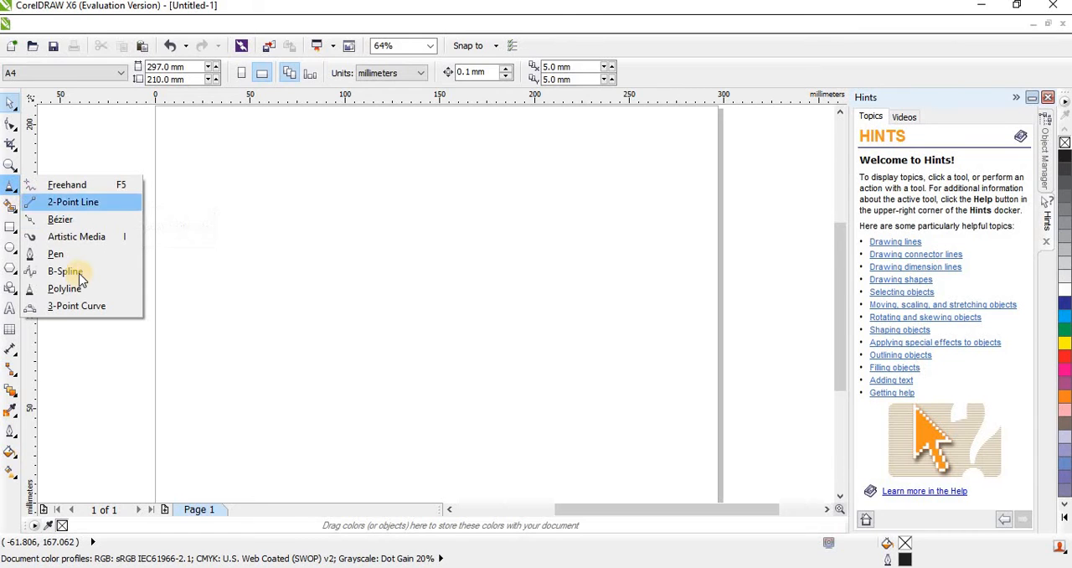
{"action": "left_click", "coordinate": [81, 290]}
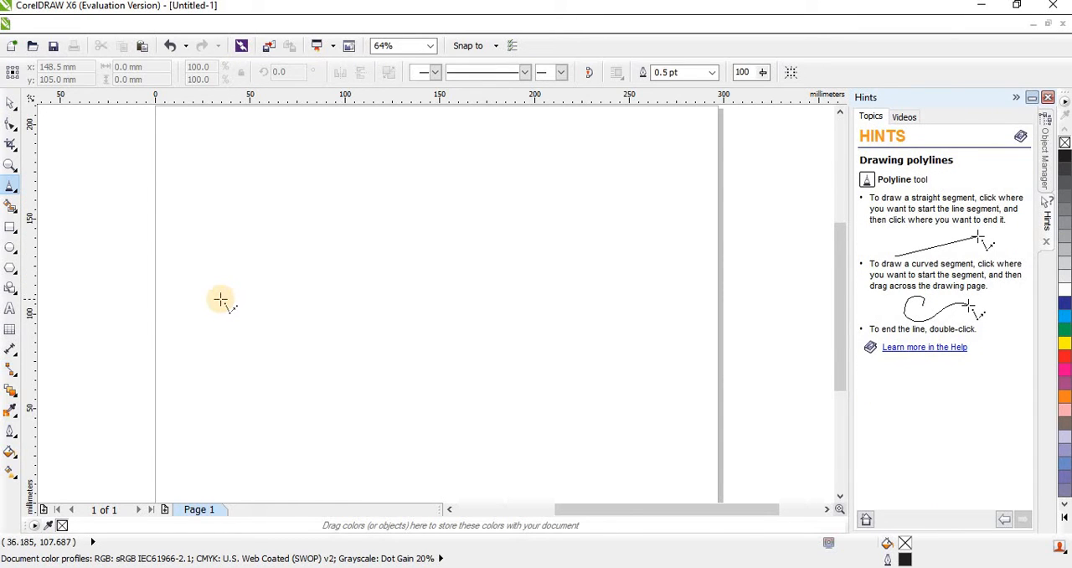
{"action": "left_click", "coordinate": [220, 299]}
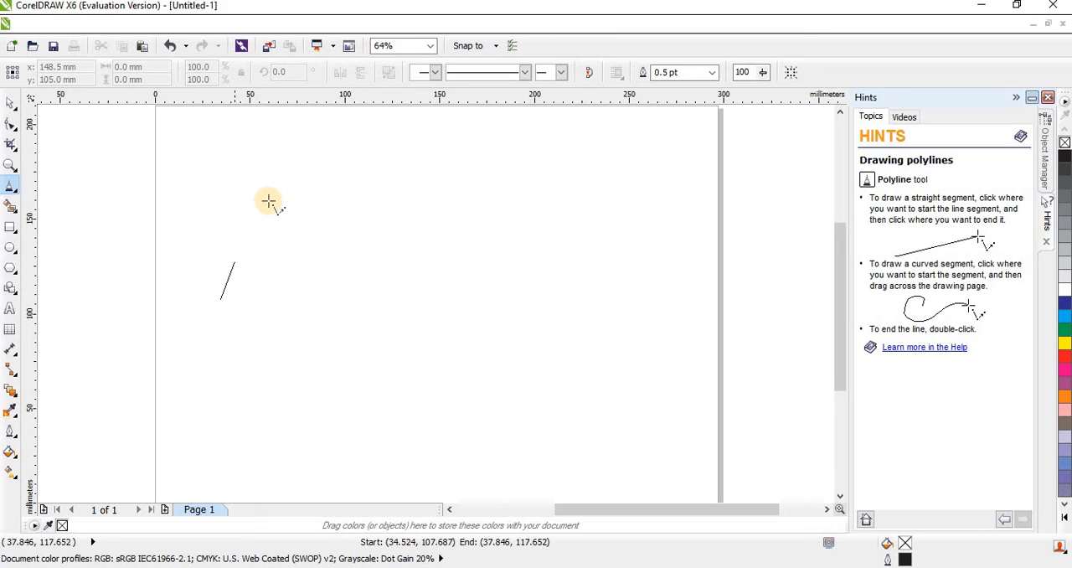
{"action": "left_click", "coordinate": [268, 201]}
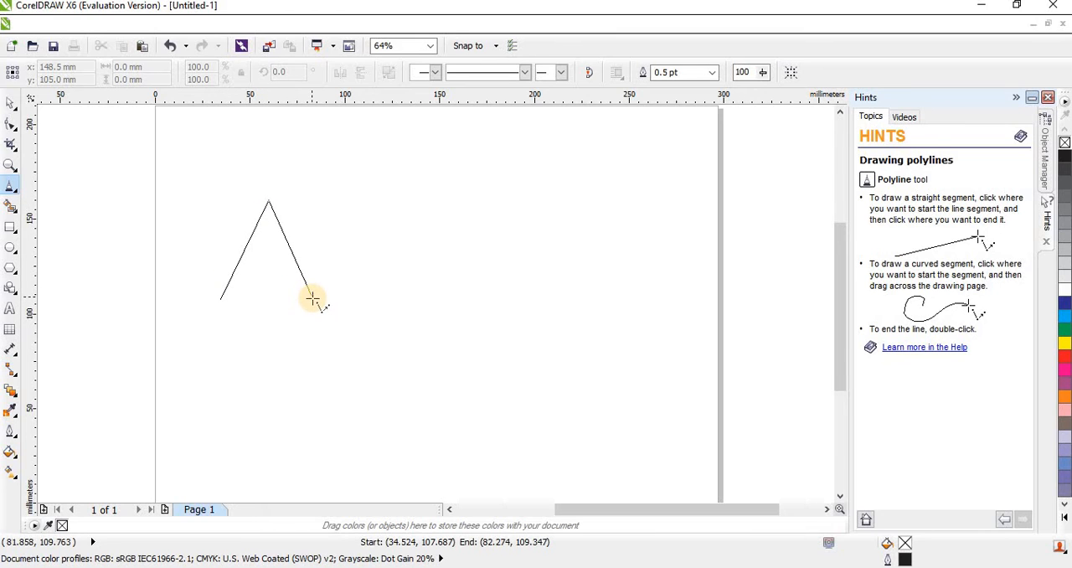
{"action": "left_click", "coordinate": [312, 298]}
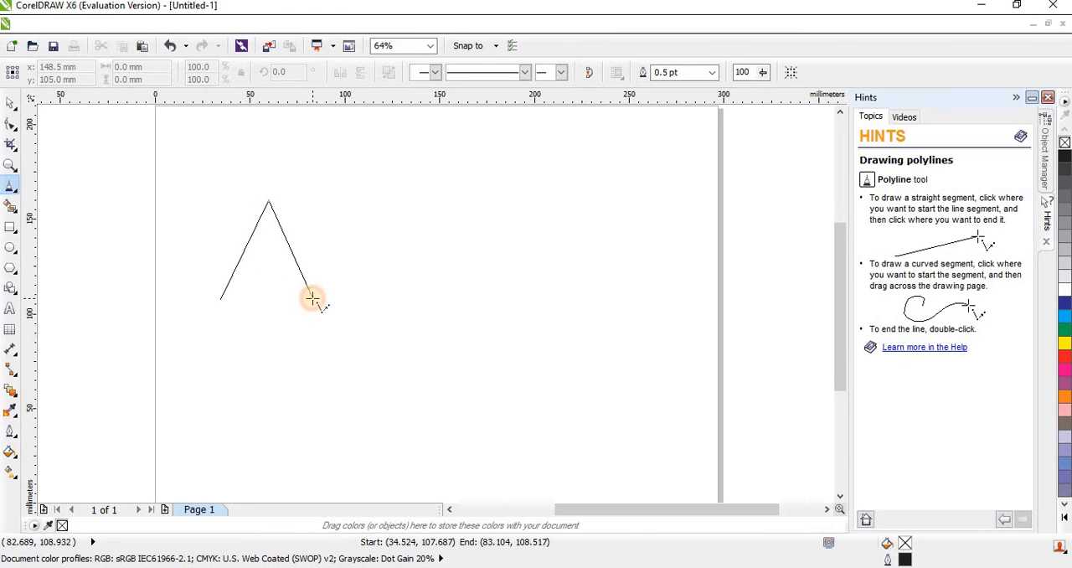
{"action": "left_click", "coordinate": [220, 299]}
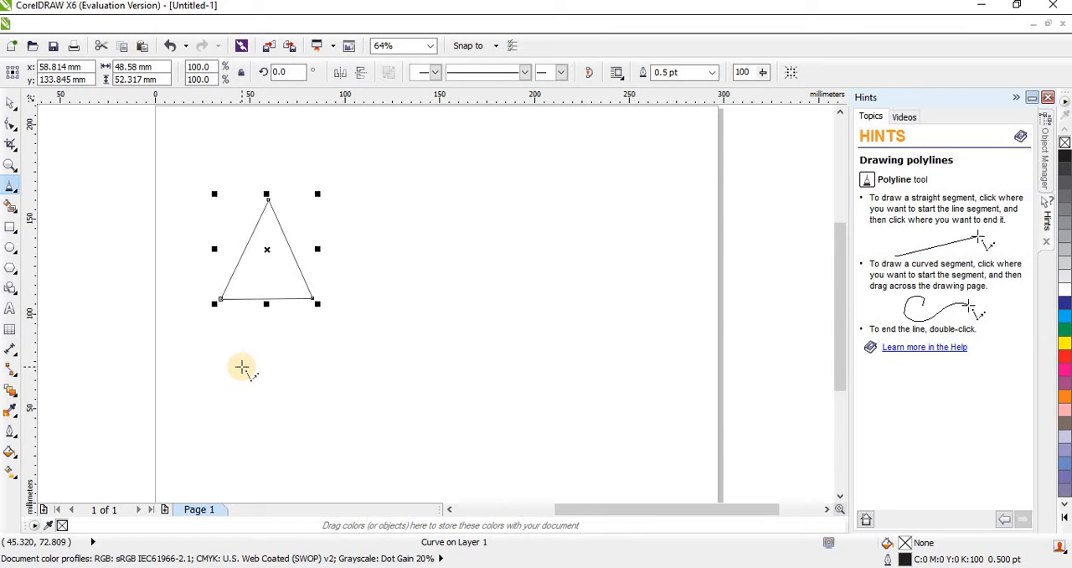
{"action": "left_click", "coordinate": [16, 196]}
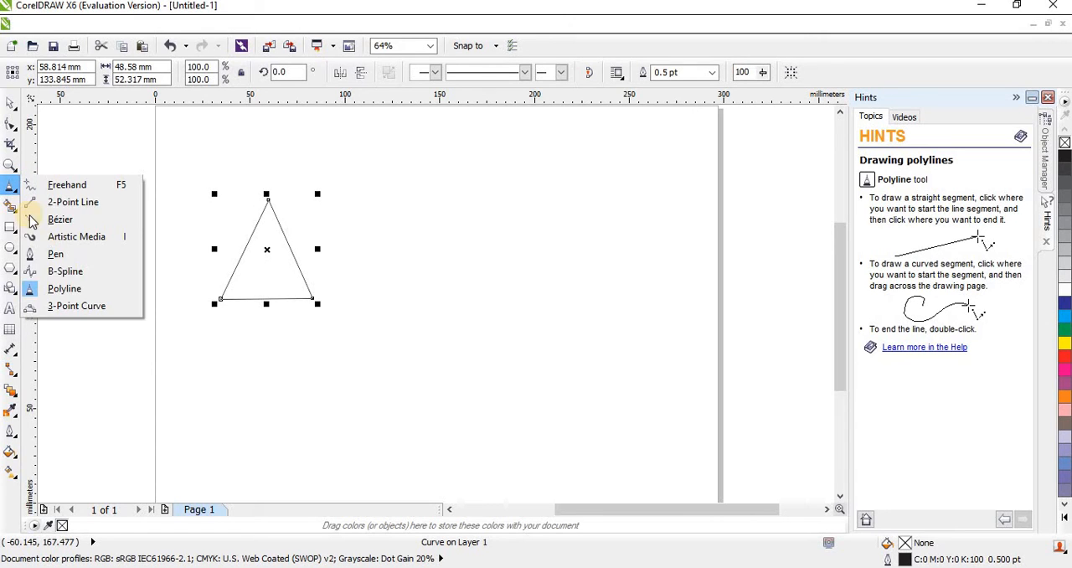
{"action": "left_click", "coordinate": [93, 308]}
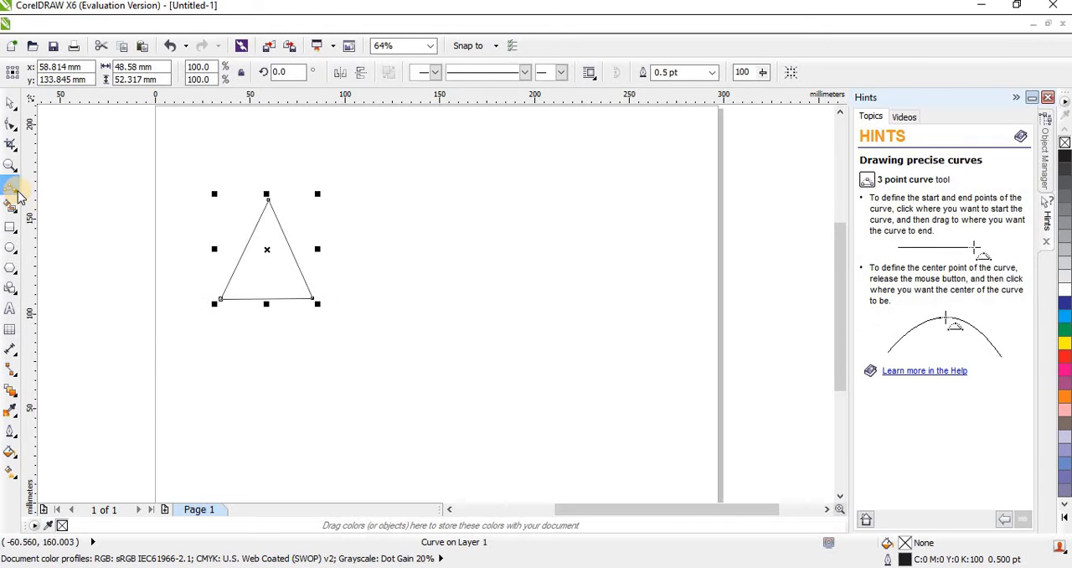
{"action": "key", "text": "space"}
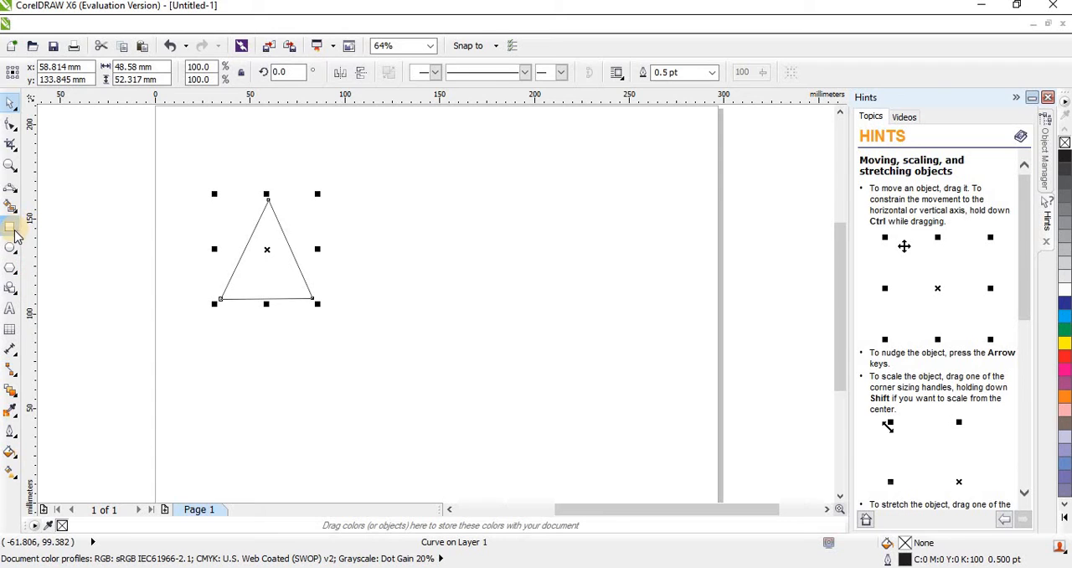
Draw a rectangle about 91 by 48 mm to the lower right of the triangle, fill it with green and deselect it.
{"action": "left_click", "coordinate": [10, 228]}
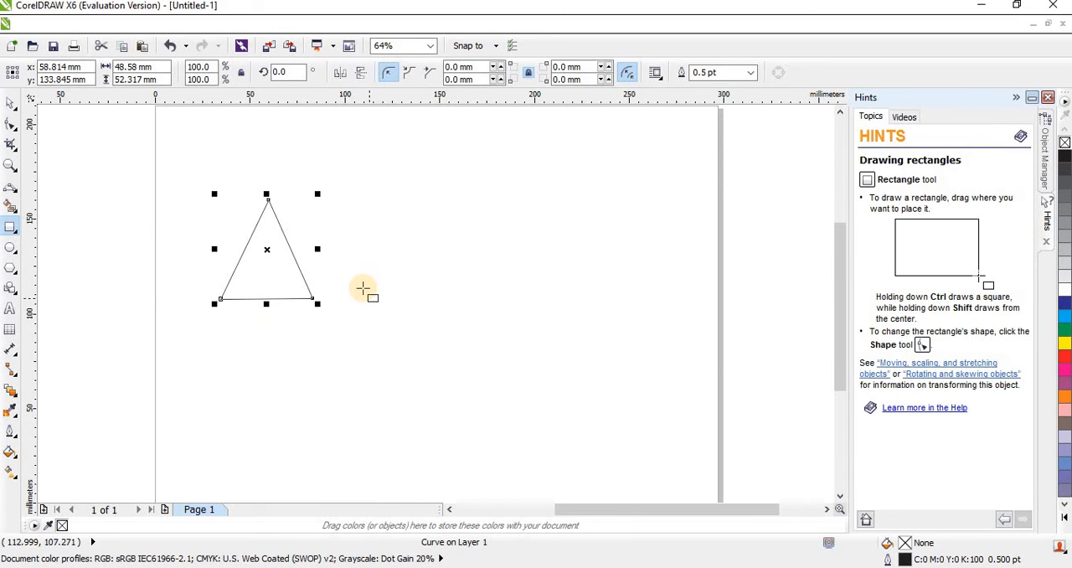
{"action": "left_click_drag", "start_coordinate": [362, 288], "coordinate": [536, 379]}
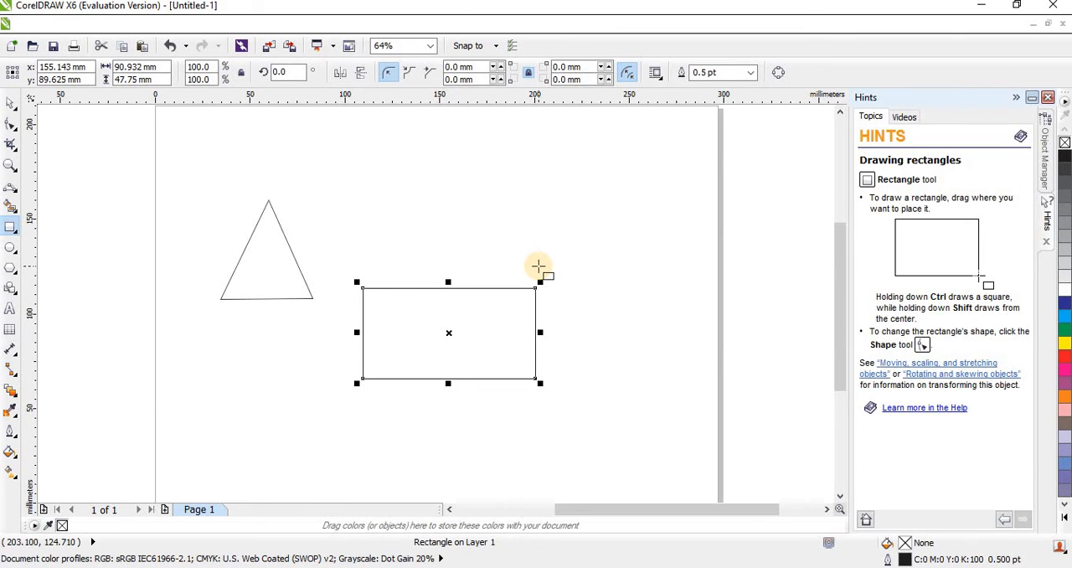
{"action": "left_click", "coordinate": [1065, 331]}
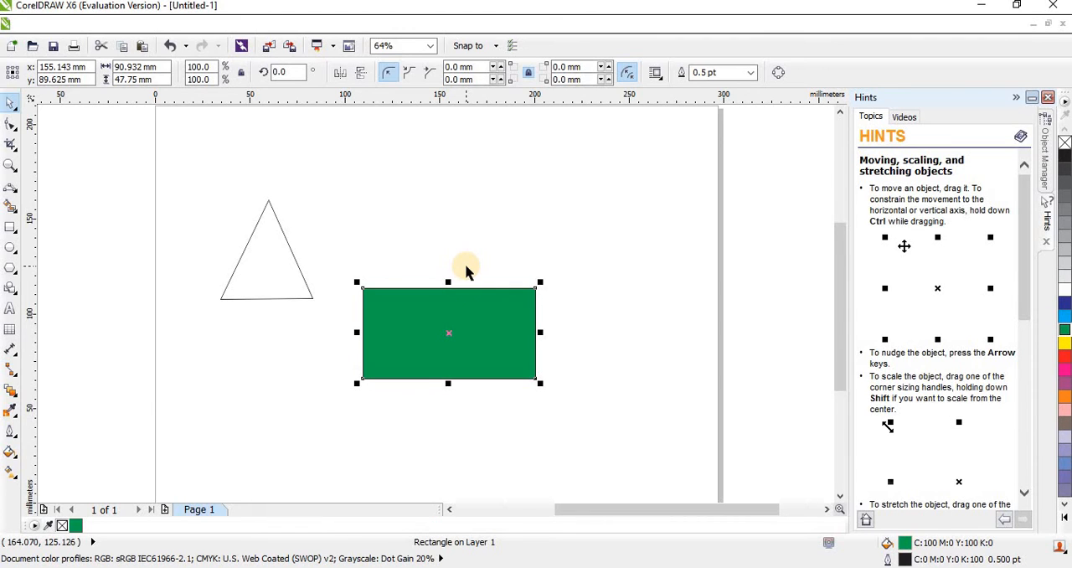
{"action": "left_click", "coordinate": [443, 252]}
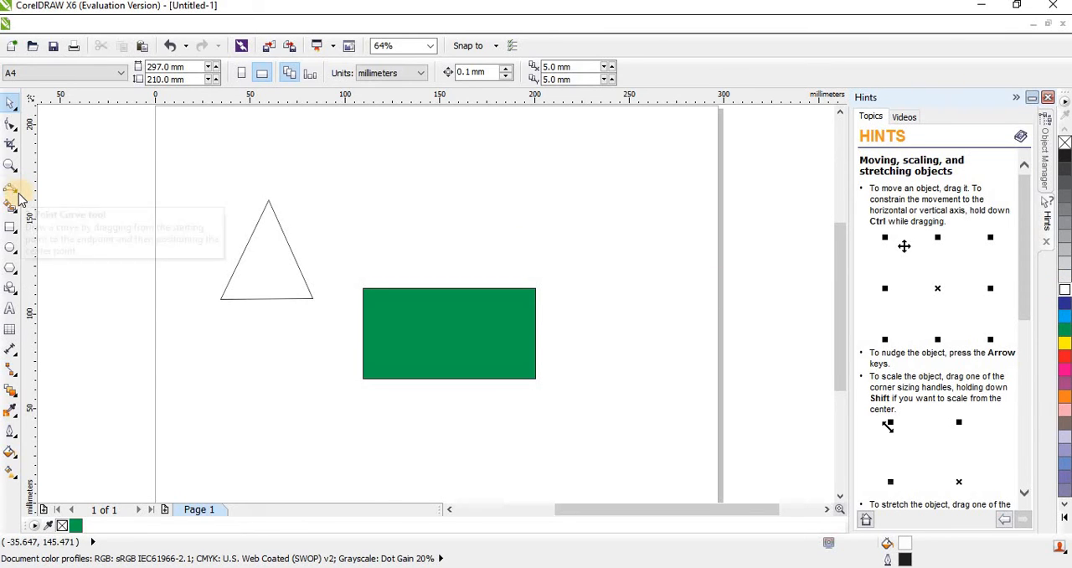
Draw a 3-point curve between the rectangle's two upper corners, arching about 36 mm above its top edge, and deselect it.
{"action": "left_click", "coordinate": [19, 192]}
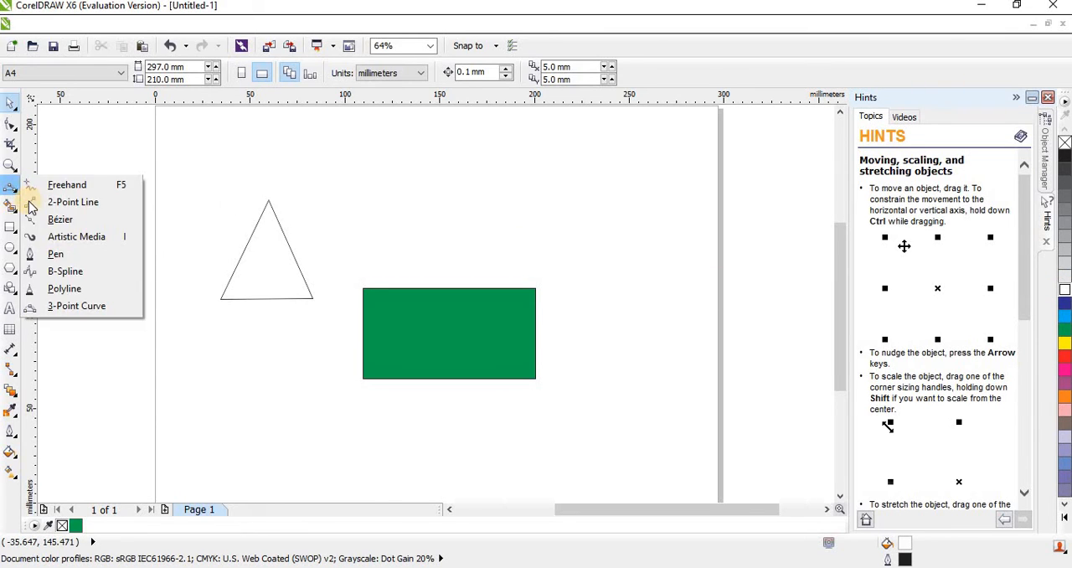
{"action": "left_click", "coordinate": [74, 307]}
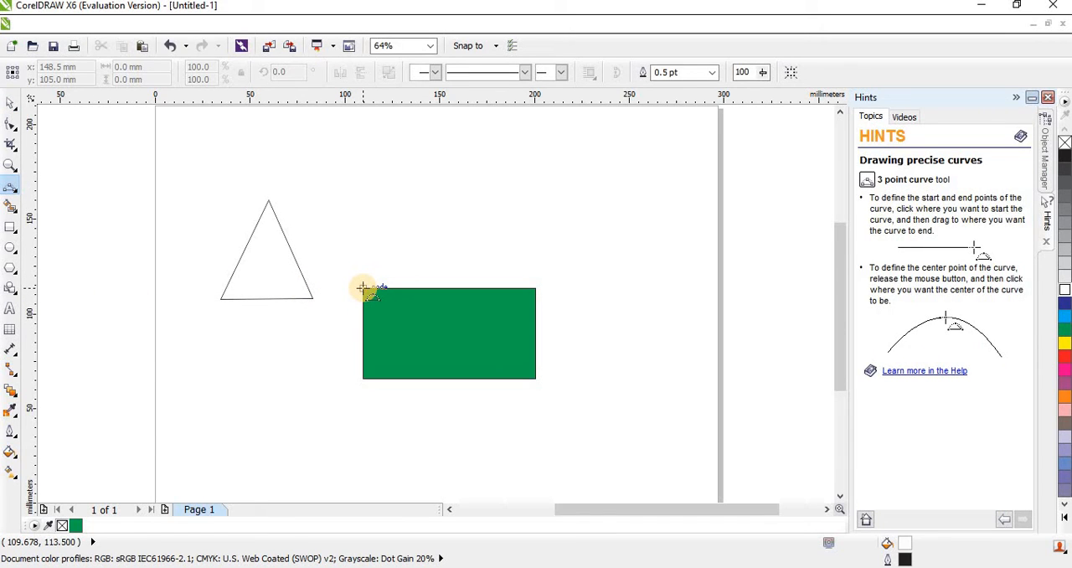
{"action": "left_click_drag", "start_coordinate": [362, 288], "coordinate": [535, 287]}
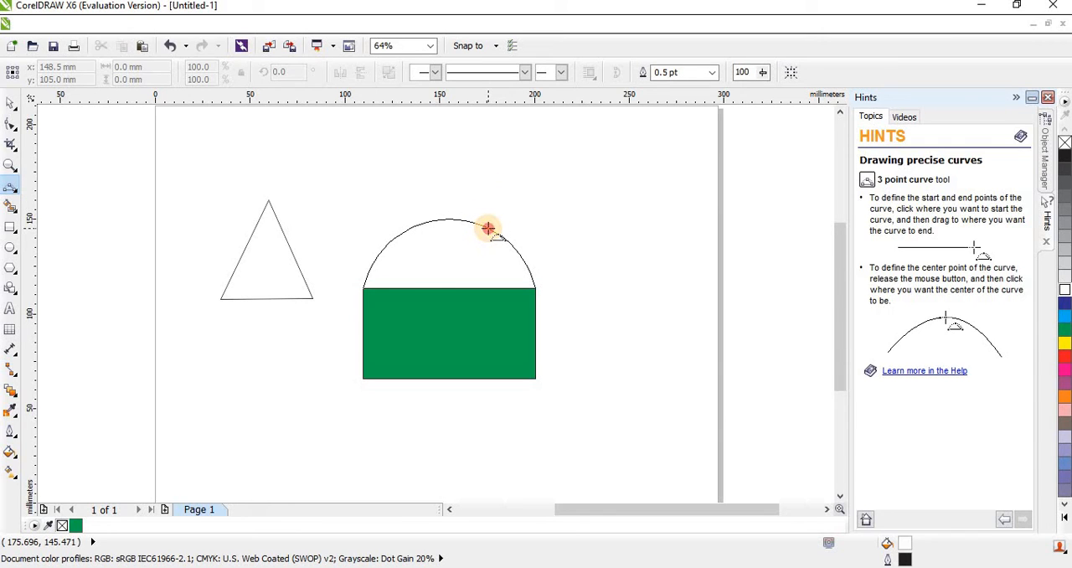
{"action": "left_click", "coordinate": [488, 227]}
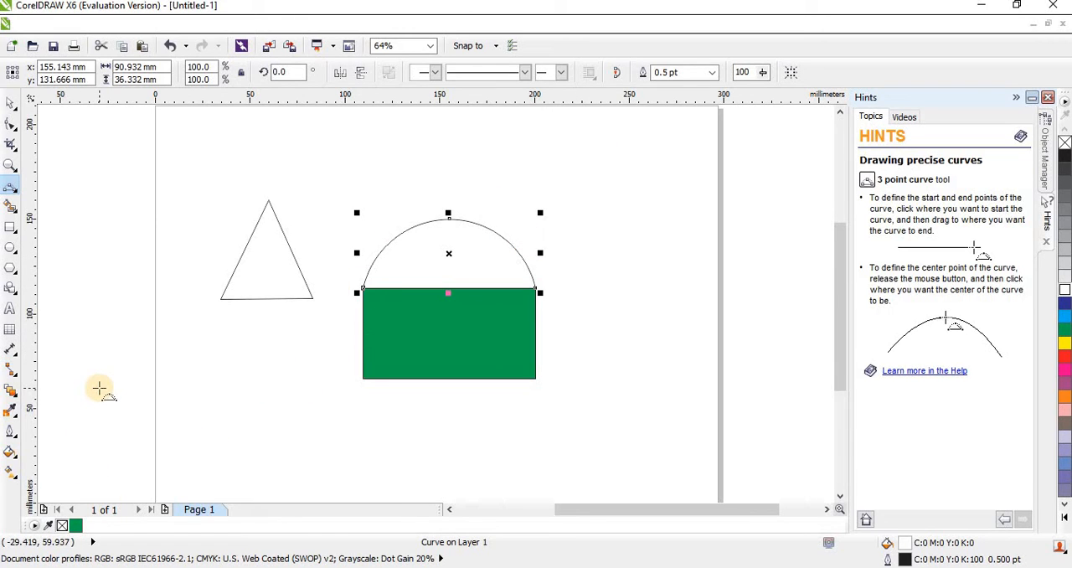
{"action": "left_click", "coordinate": [15, 193]}
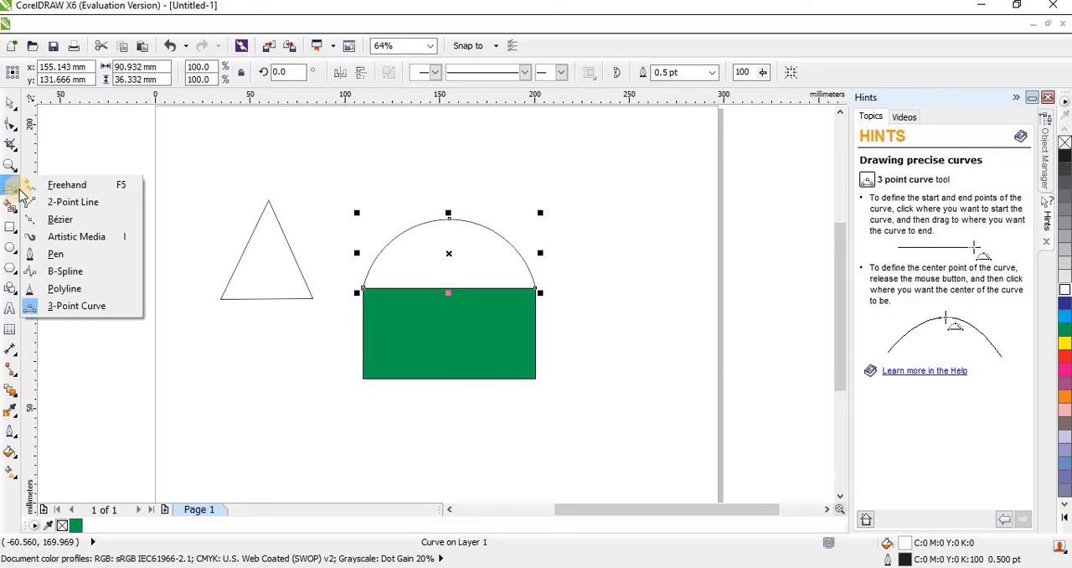
{"action": "left_click", "coordinate": [91, 157]}
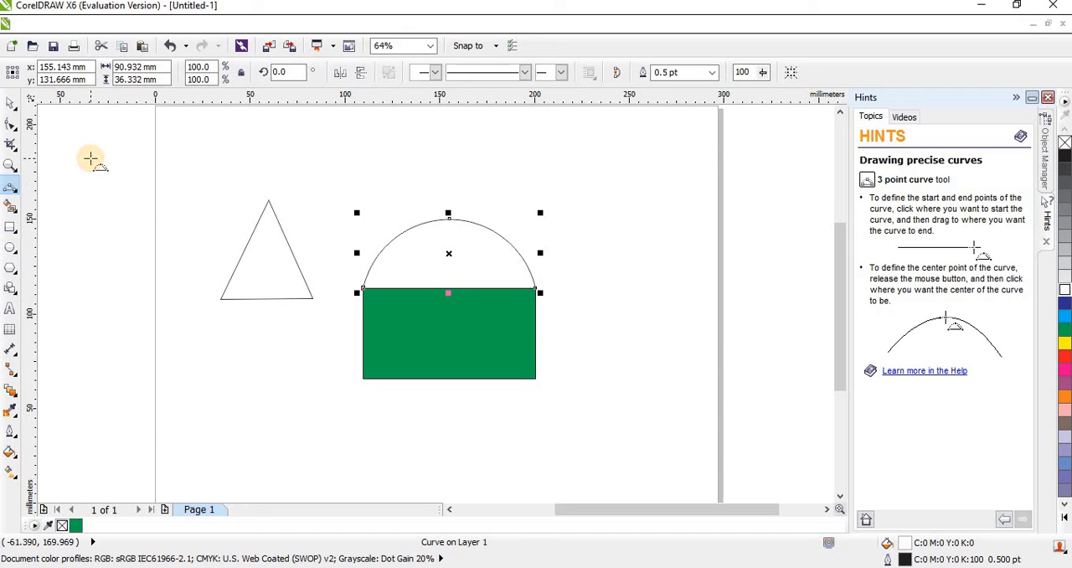
{"action": "left_click", "coordinate": [6, 102]}
{"action": "left_click", "coordinate": [86, 175]}
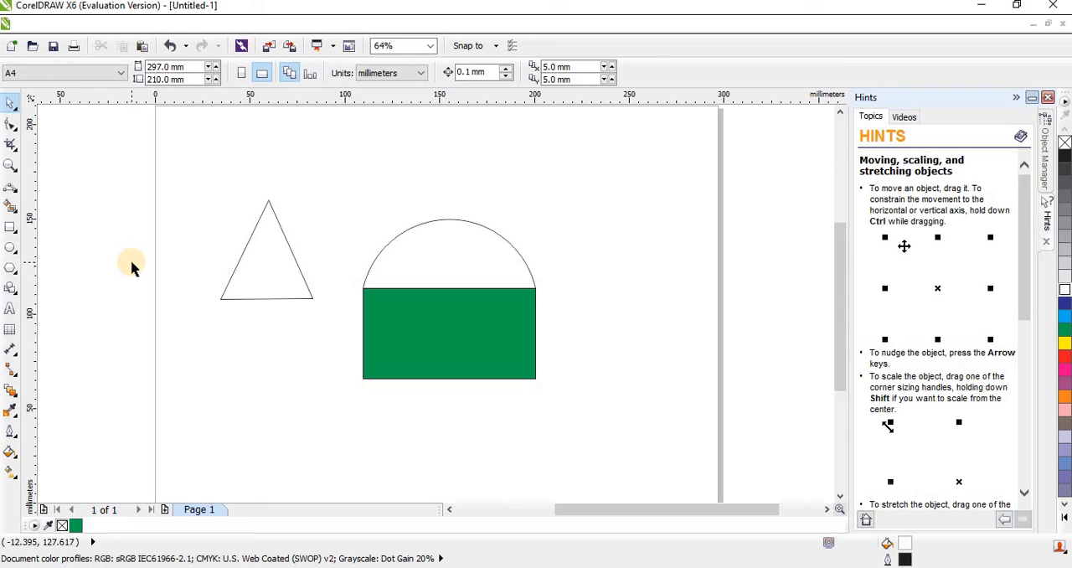
Dimension the green rectangle's height with the Horizontal or Vertical Dimension tool, placing the dimension line about 20 mm beyond its right edge.
{"action": "left_click", "coordinate": [15, 358]}
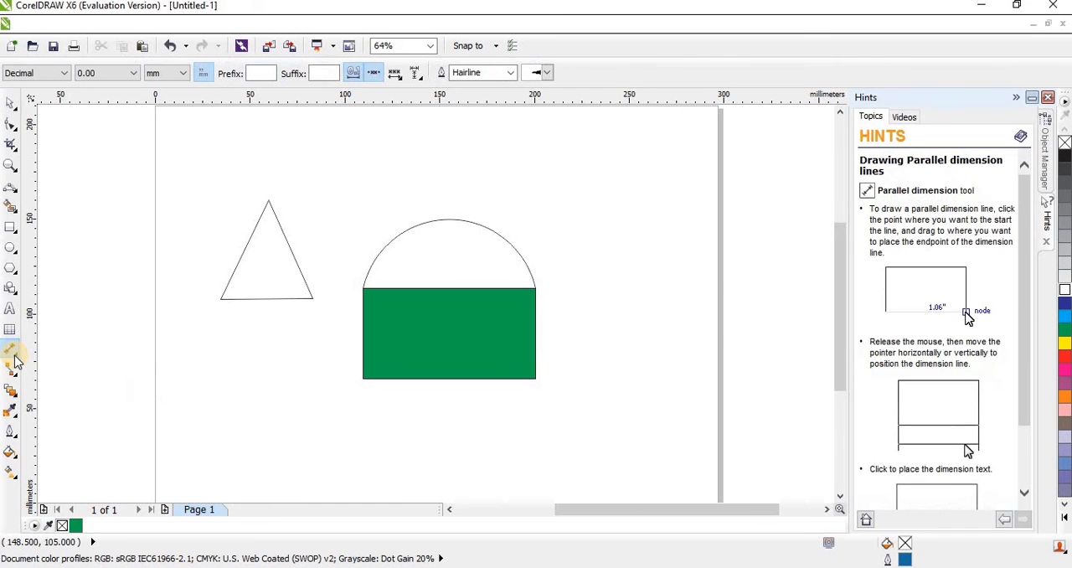
{"action": "left_click", "coordinate": [18, 361]}
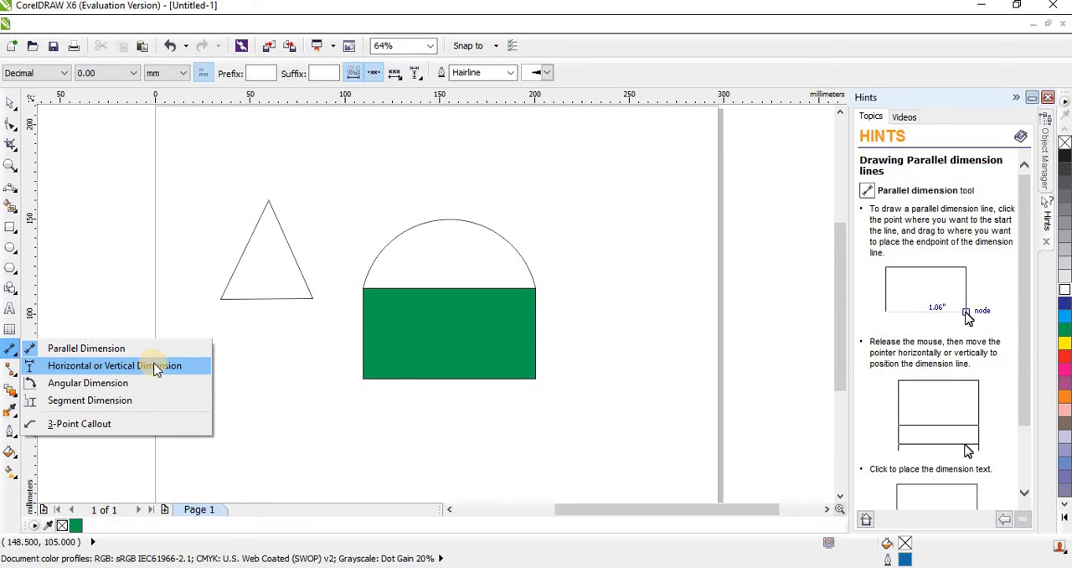
{"action": "left_click", "coordinate": [122, 406]}
{"action": "left_click", "coordinate": [120, 424]}
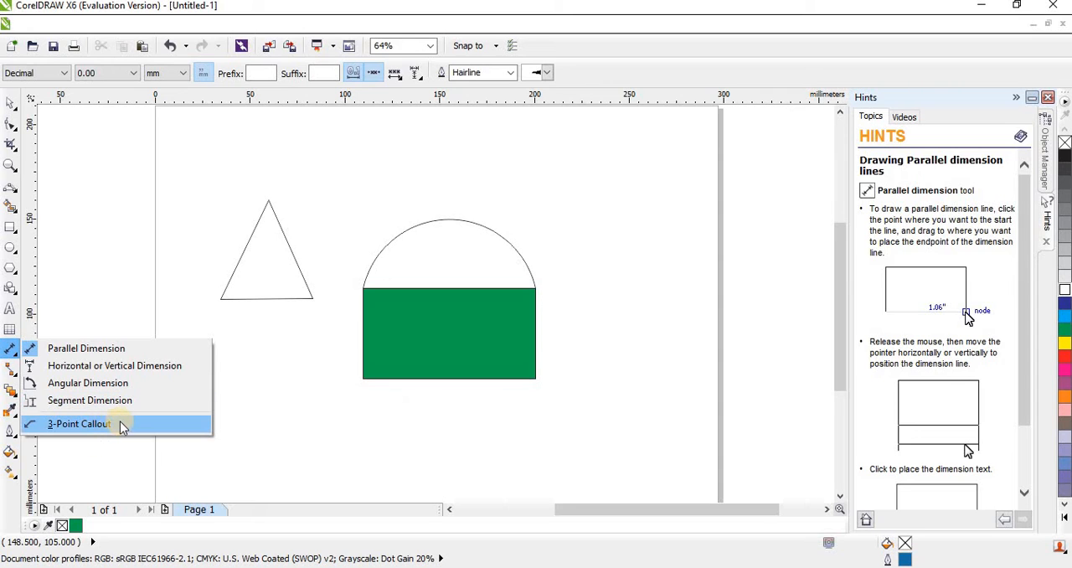
{"action": "left_click", "coordinate": [147, 349]}
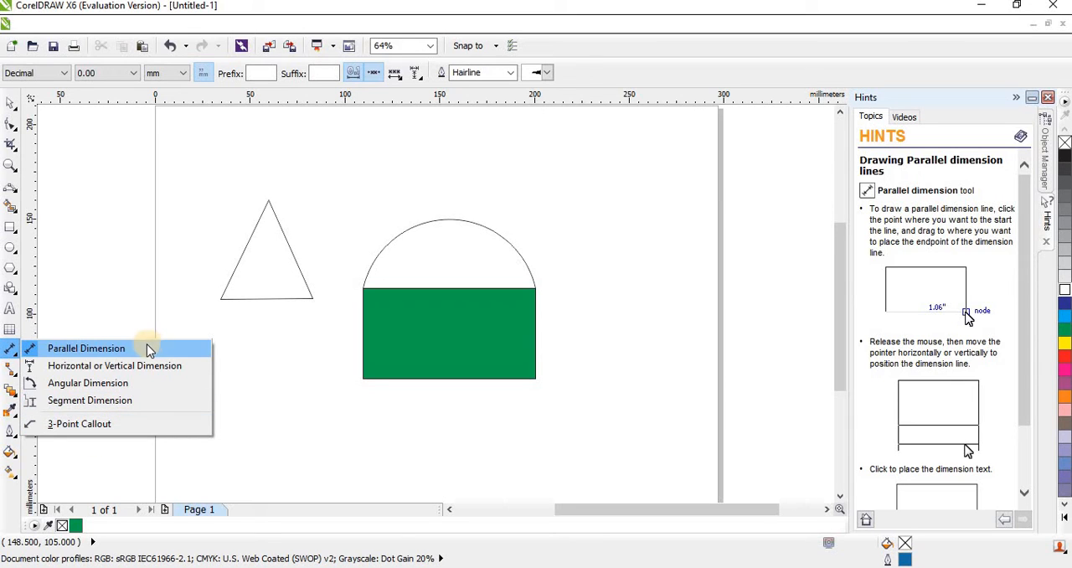
{"action": "left_click", "coordinate": [107, 368]}
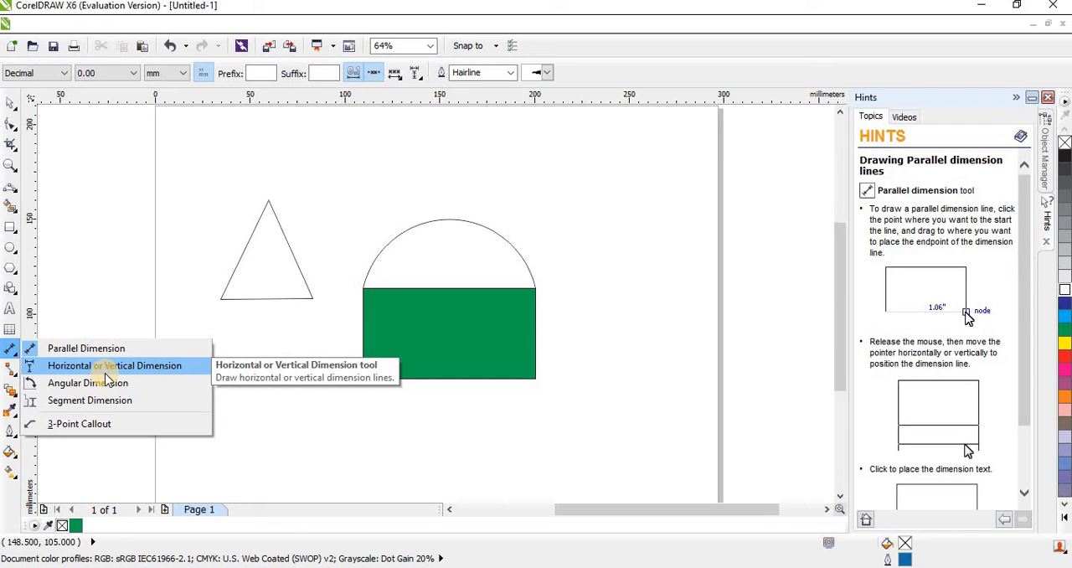
{"action": "left_click", "coordinate": [107, 369]}
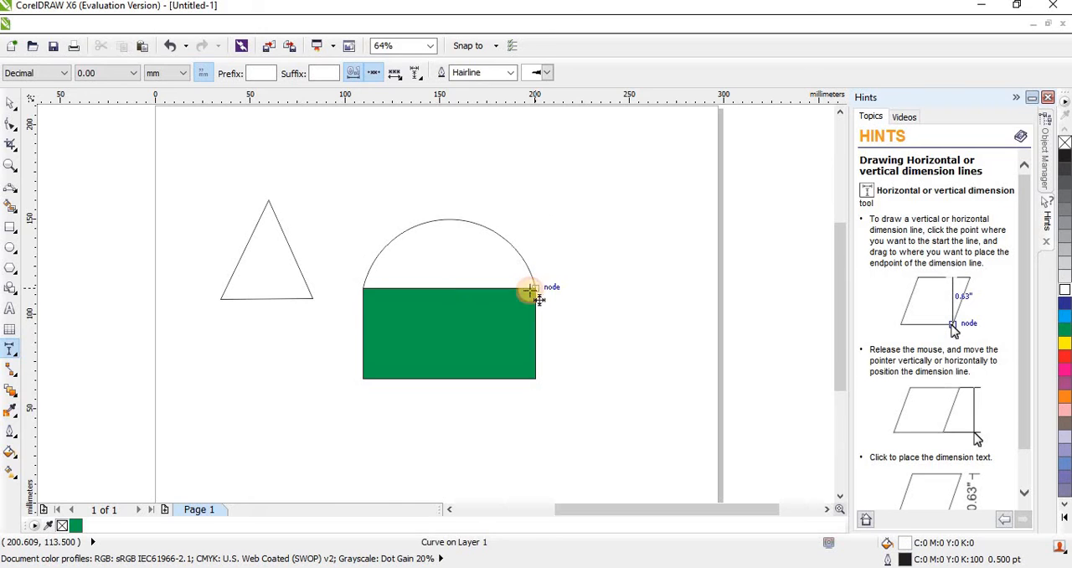
{"action": "left_click_drag", "start_coordinate": [534, 289], "coordinate": [535, 377]}
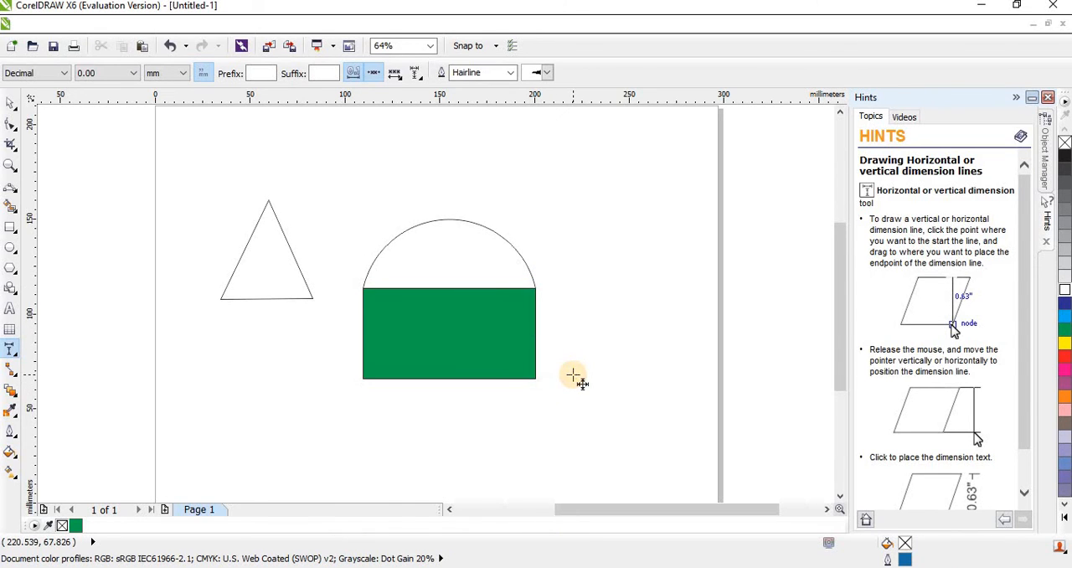
{"action": "left_click", "coordinate": [573, 330]}
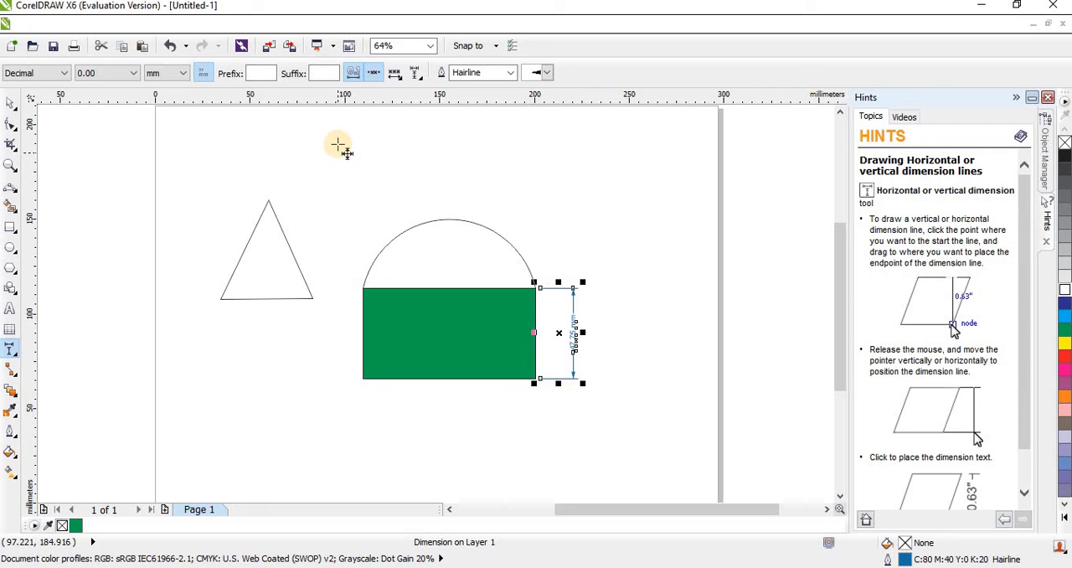
{"action": "left_click", "coordinate": [416, 74]}
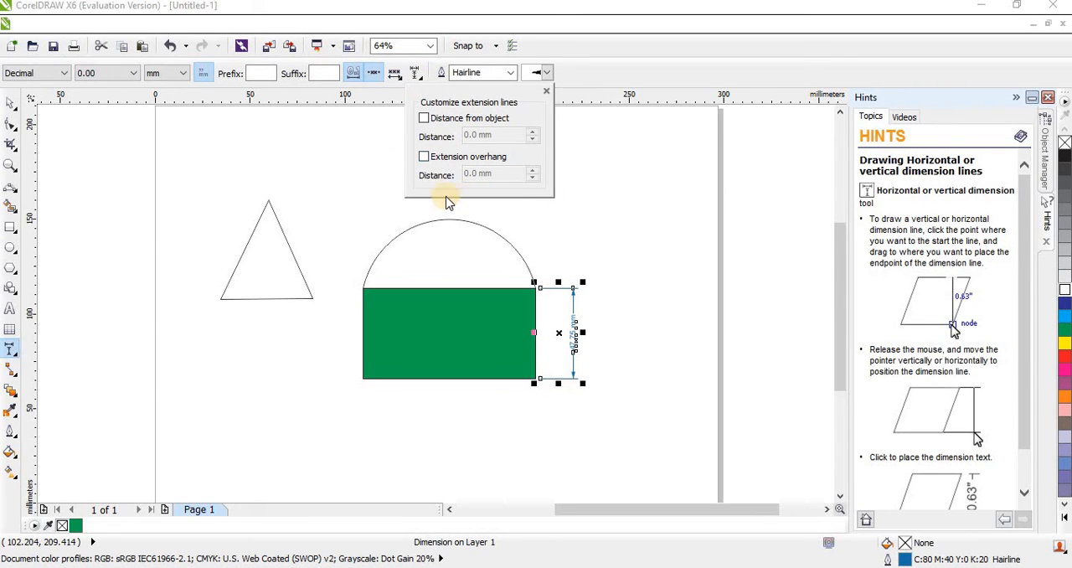
{"action": "left_click", "coordinate": [205, 87]}
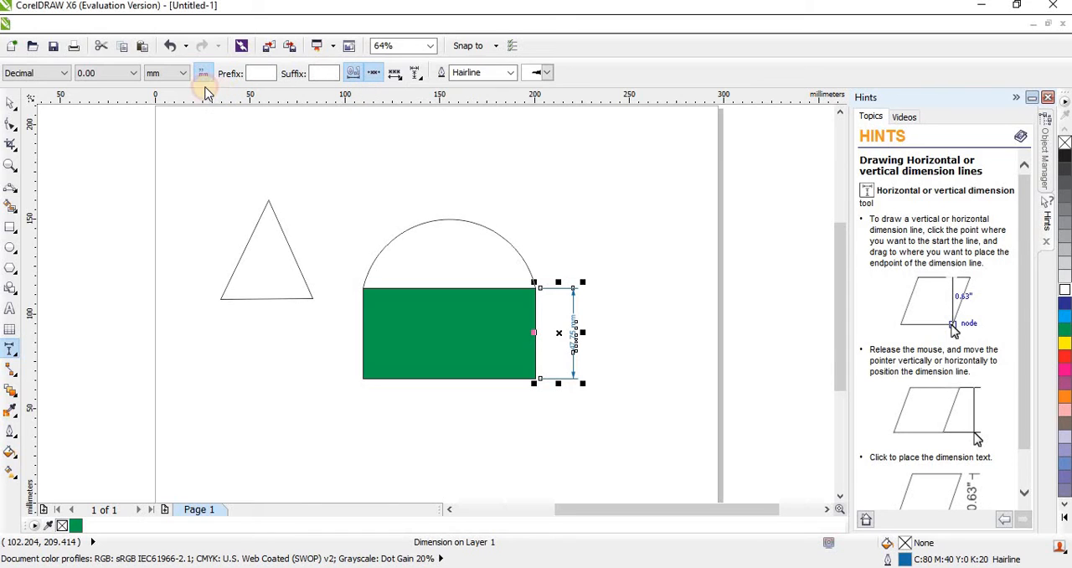
{"action": "left_click", "coordinate": [65, 74]}
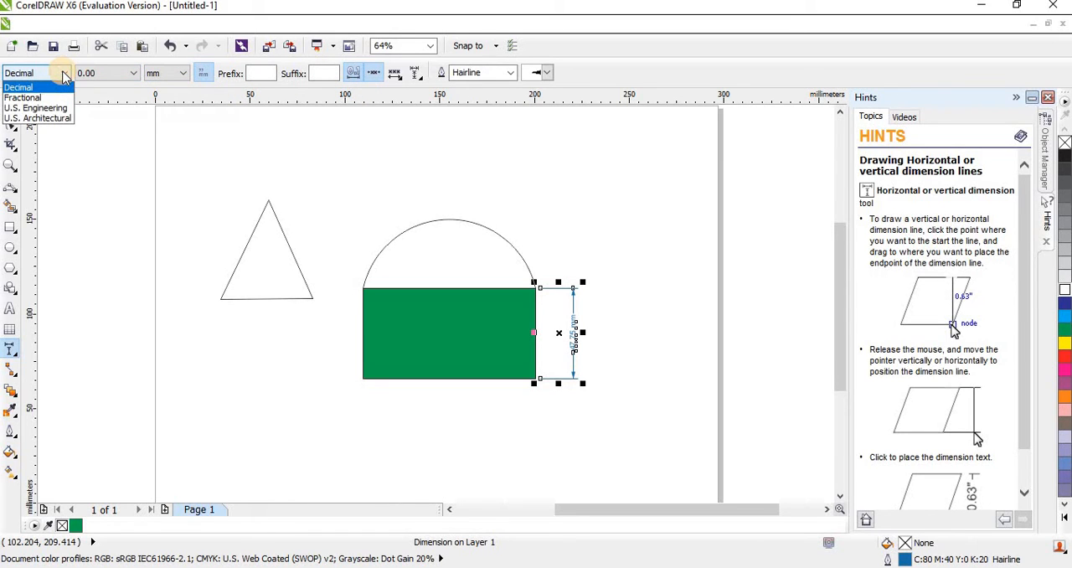
{"action": "left_click", "coordinate": [66, 74]}
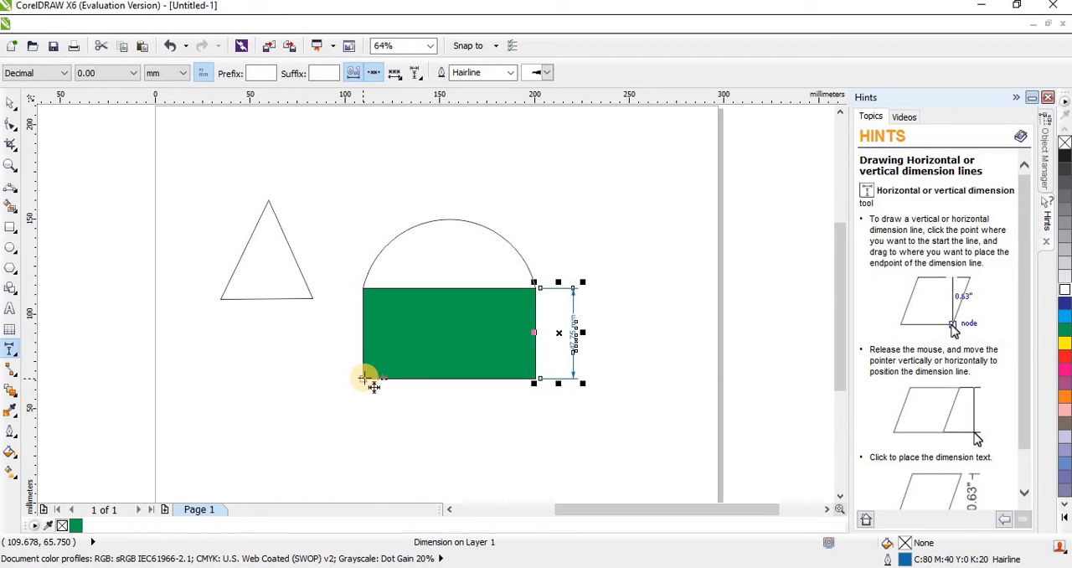
Dimension the rectangle's width about 18 mm below its lower edge and set that dimension to Fractional style with inches as the unit.
{"action": "left_click_drag", "start_coordinate": [364, 378], "coordinate": [537, 383]}
{"action": "left_click", "coordinate": [536, 413]}
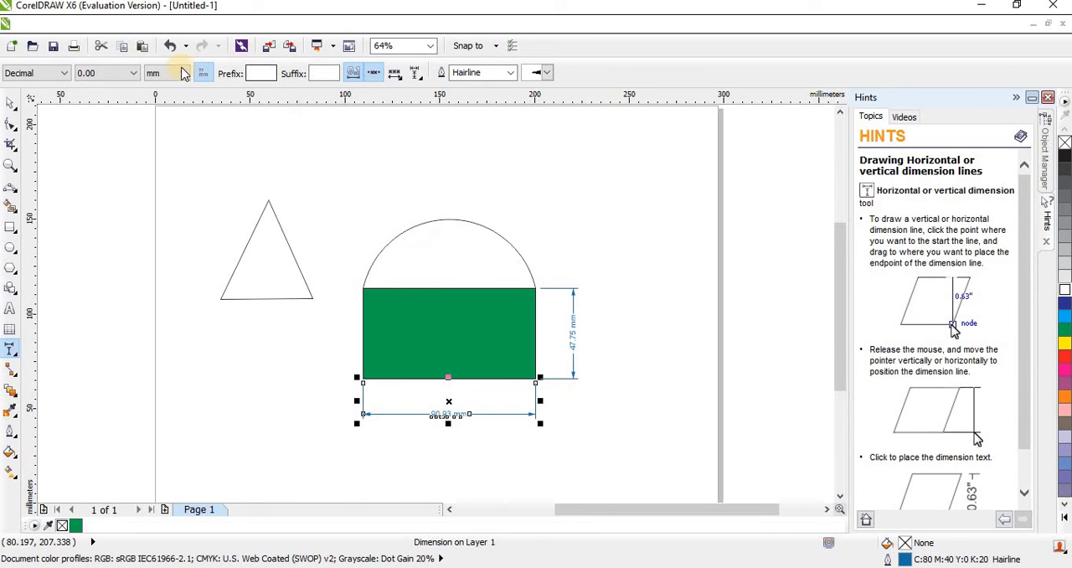
{"action": "left_click", "coordinate": [55, 73]}
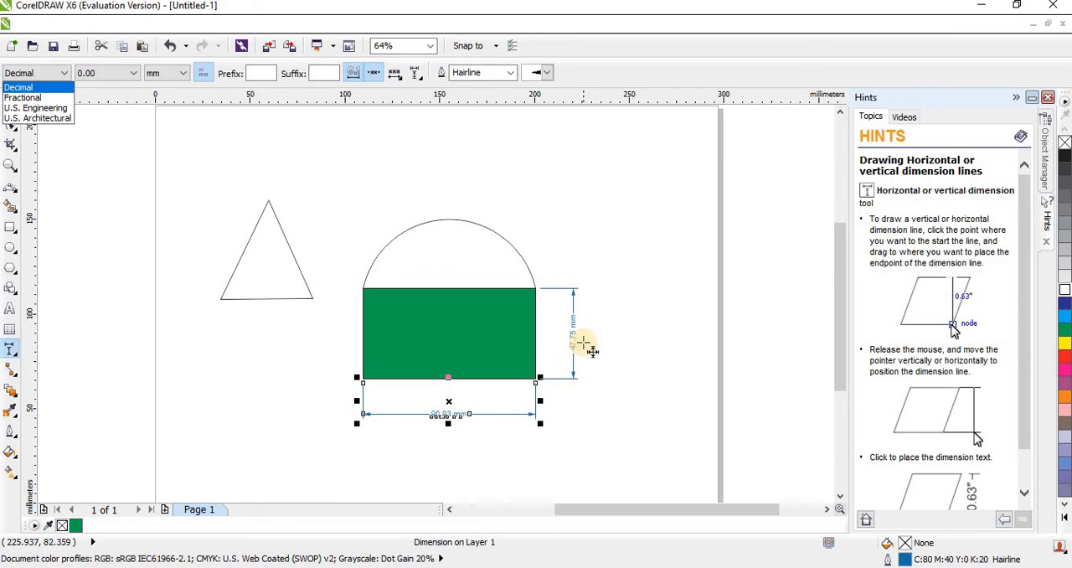
{"action": "left_click", "coordinate": [171, 73]}
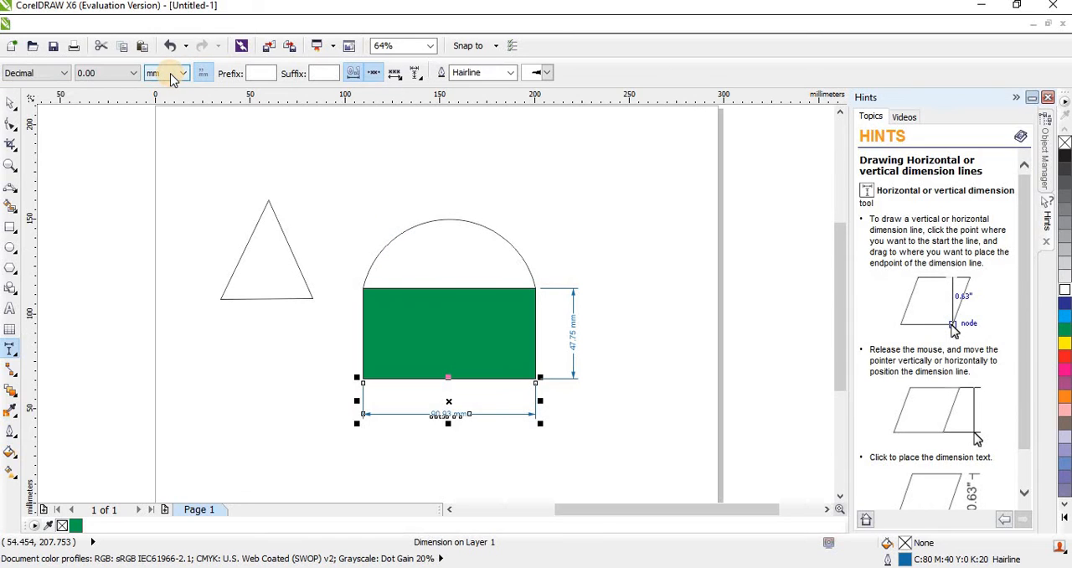
{"action": "left_click", "coordinate": [59, 73]}
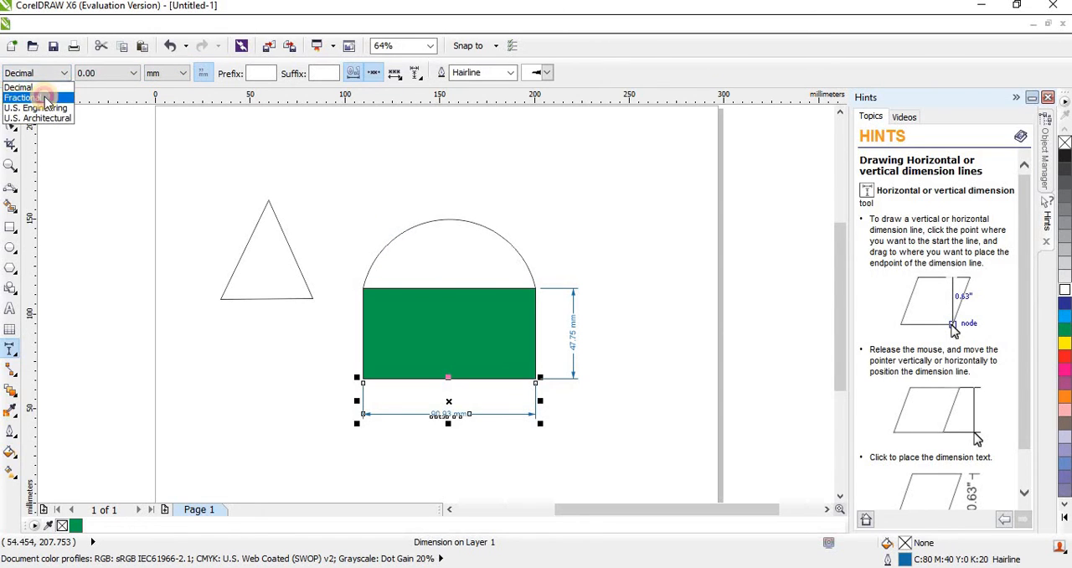
{"action": "left_click", "coordinate": [46, 99]}
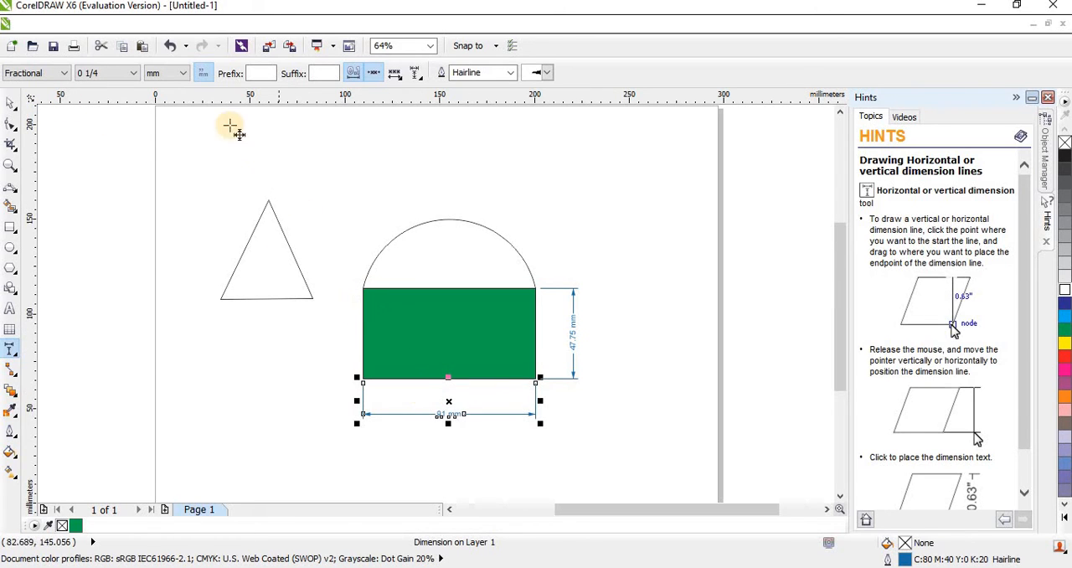
{"action": "left_click", "coordinate": [176, 74]}
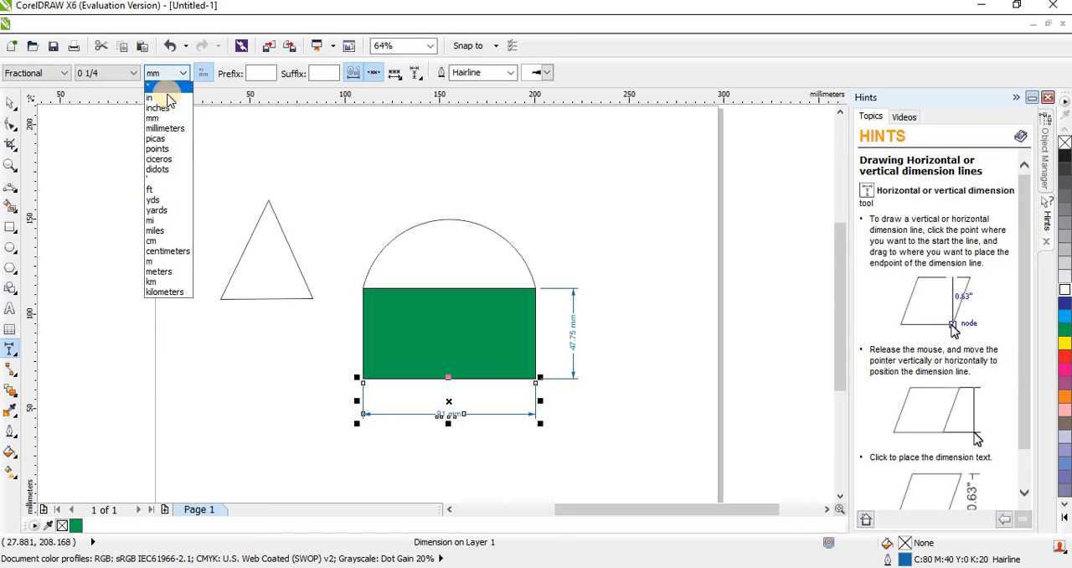
{"action": "left_click", "coordinate": [168, 108]}
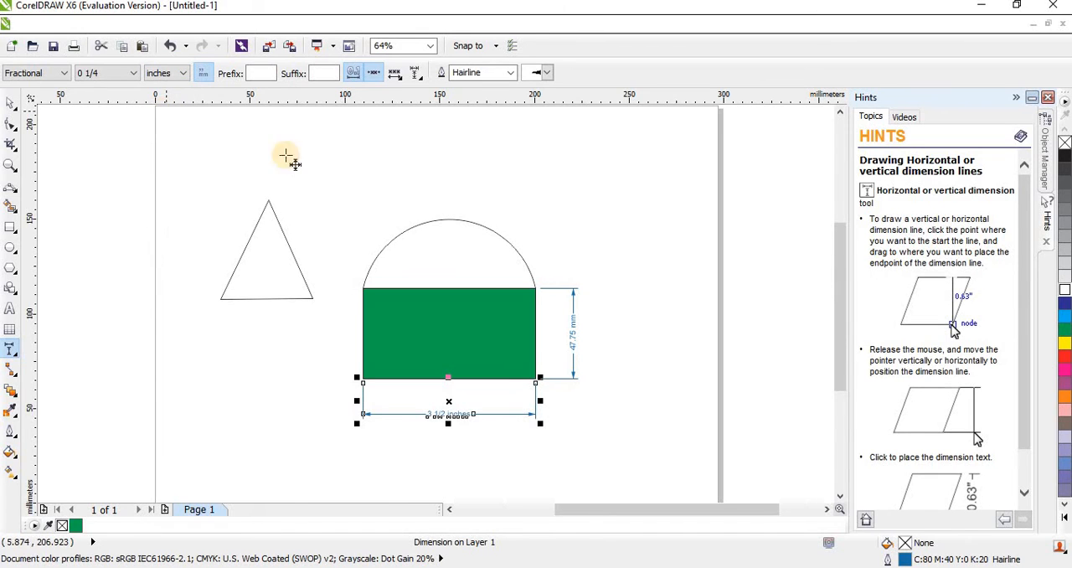
Select the rectangle's height dimension and set it to Fractional style with inches as the unit.
{"action": "key", "text": "space"}
{"action": "left_click", "coordinate": [566, 351]}
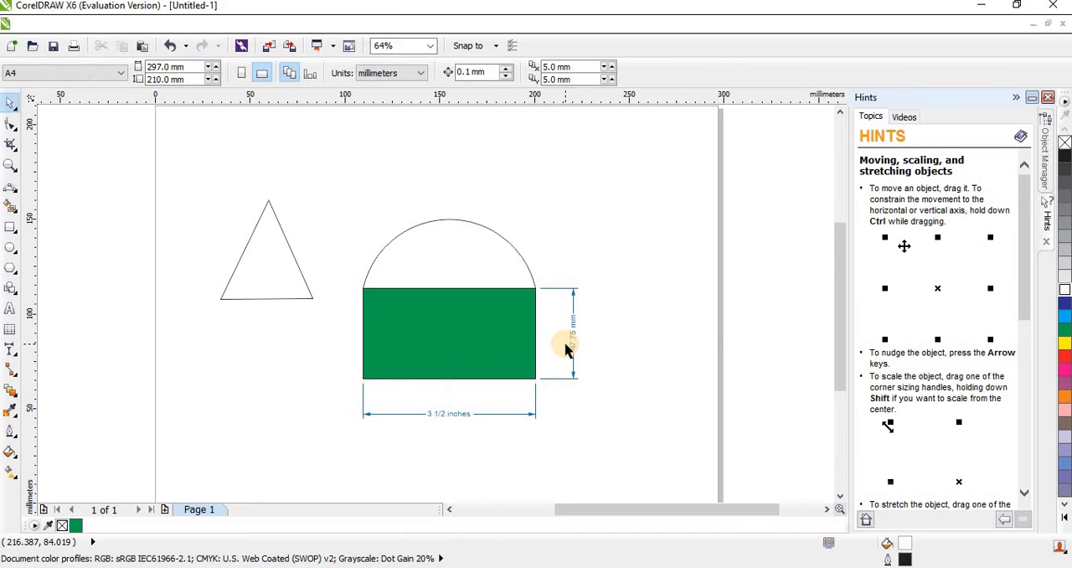
{"action": "left_click", "coordinate": [572, 347]}
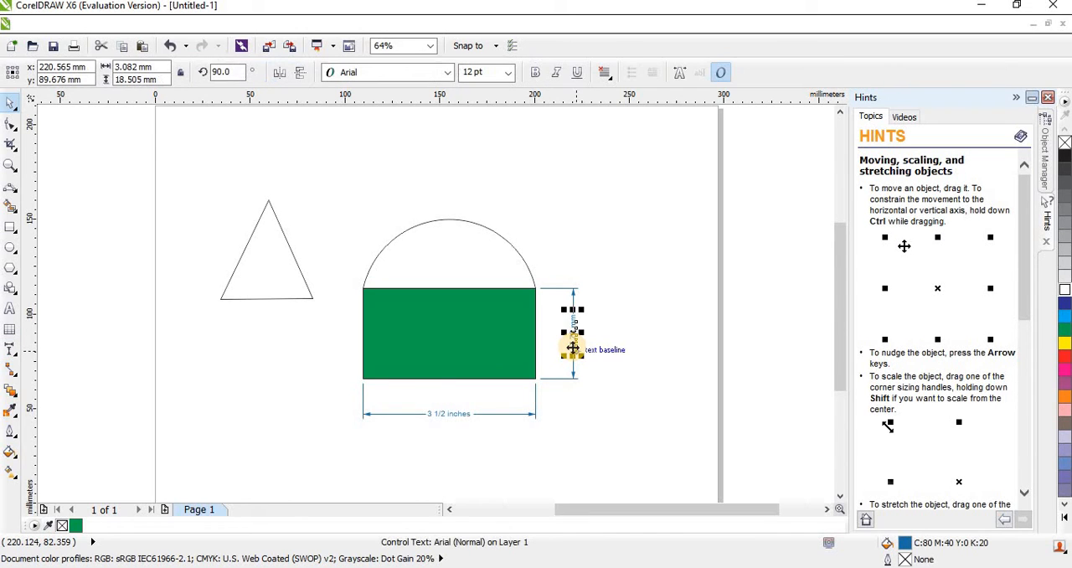
{"action": "left_click", "coordinate": [559, 286]}
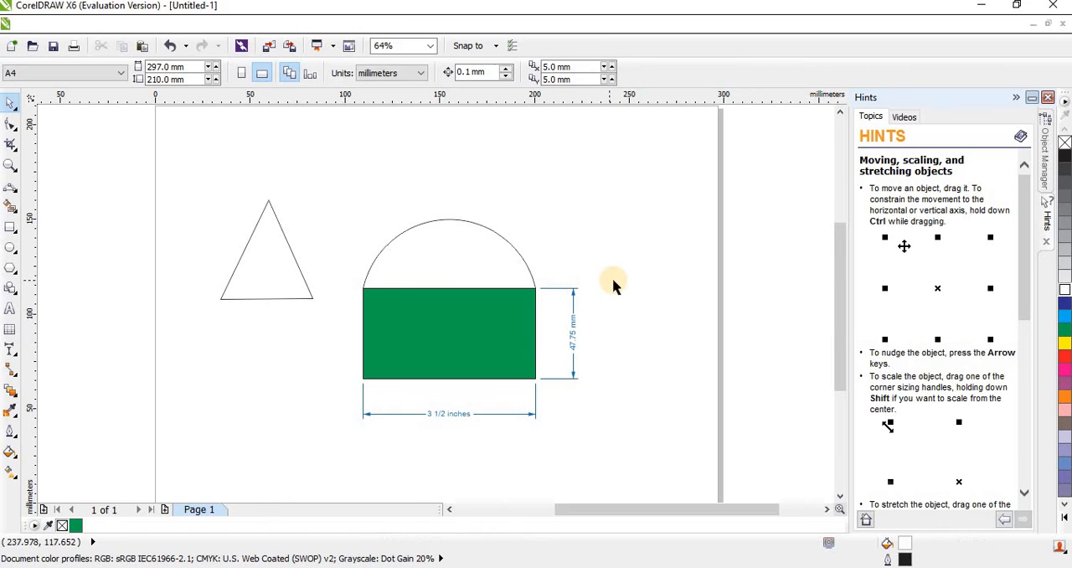
{"action": "left_click", "coordinate": [553, 379]}
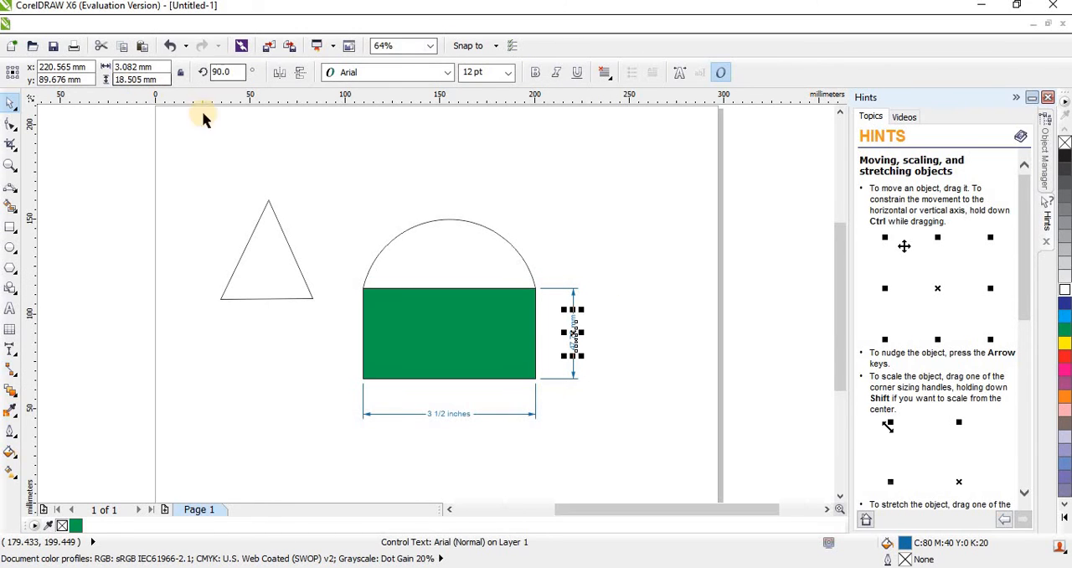
{"action": "left_click", "coordinate": [463, 186]}
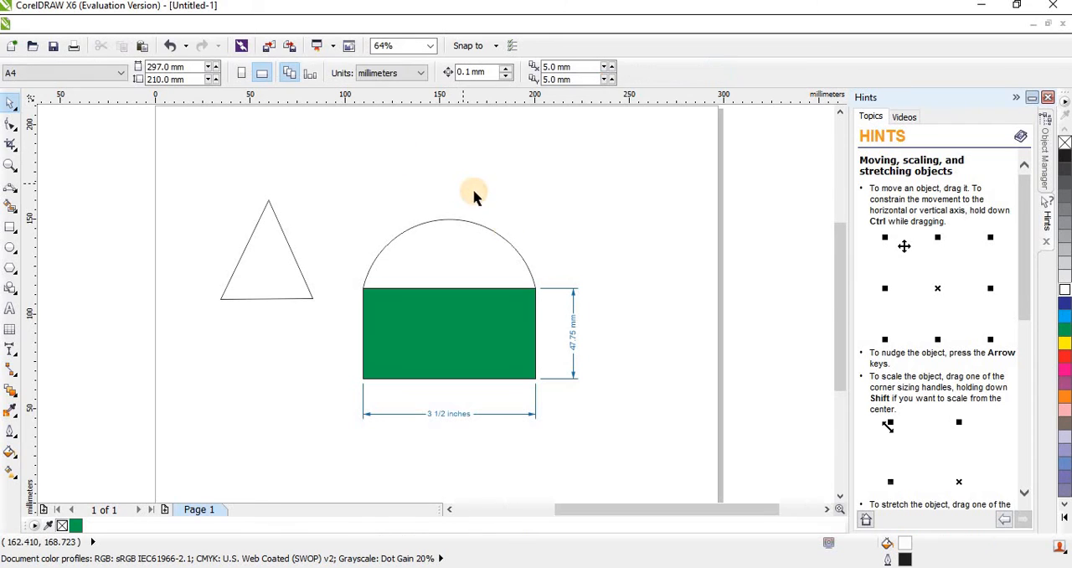
{"action": "left_click", "coordinate": [555, 290]}
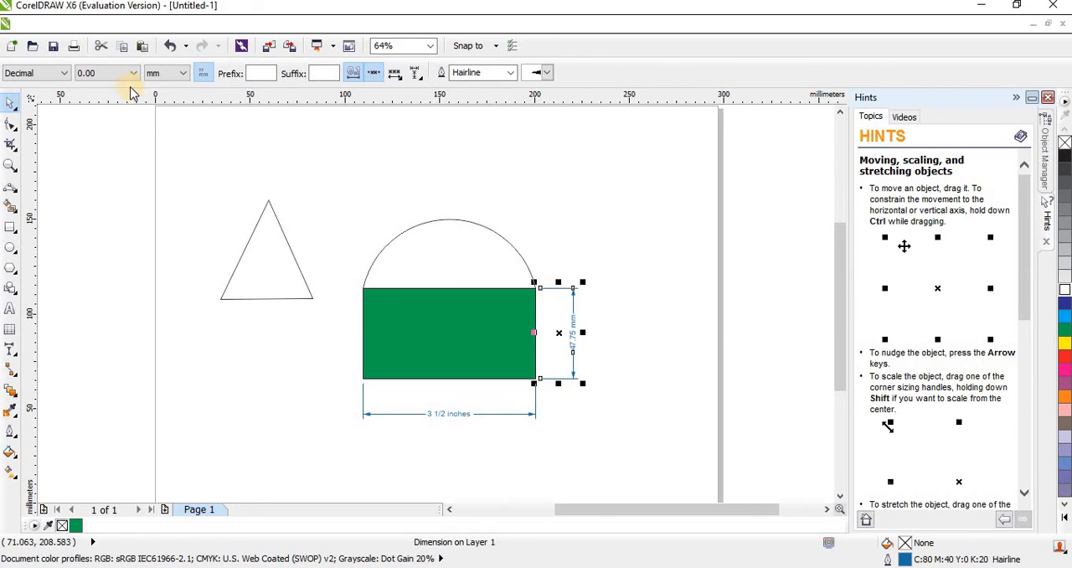
{"action": "left_click", "coordinate": [61, 74]}
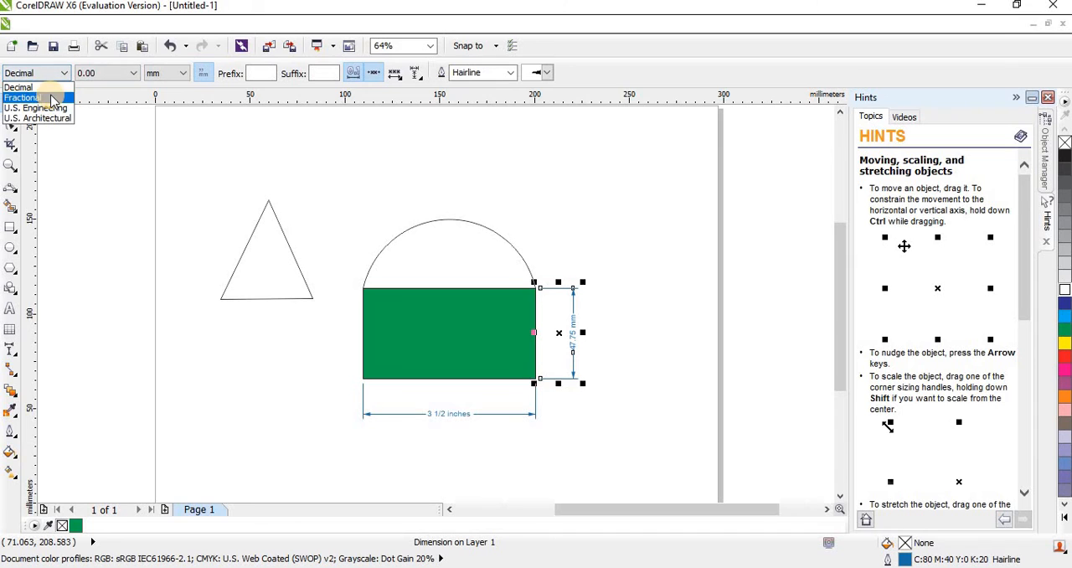
{"action": "left_click", "coordinate": [33, 98]}
{"action": "left_click", "coordinate": [171, 80]}
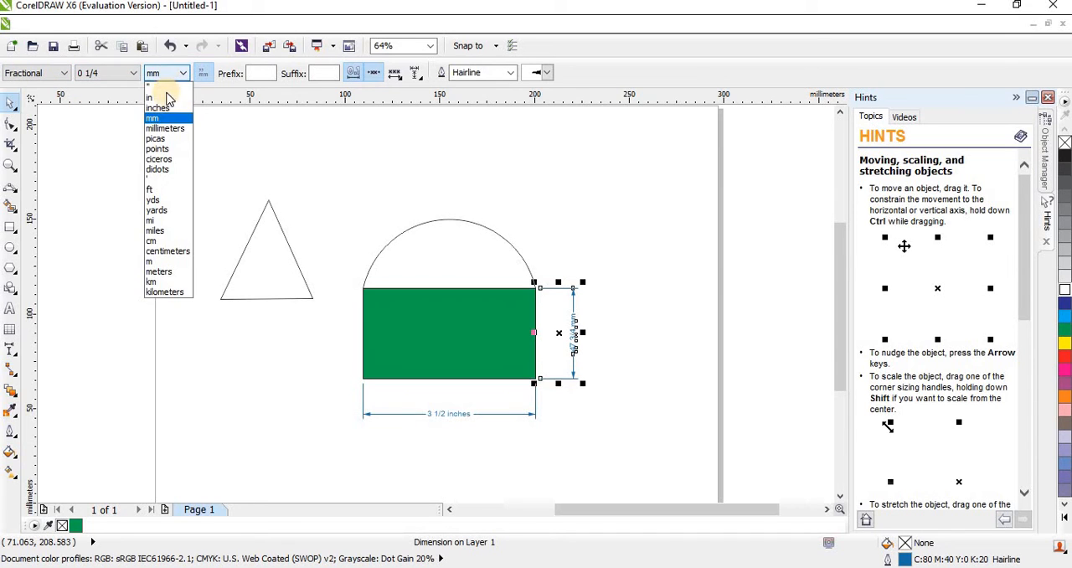
{"action": "left_click", "coordinate": [164, 109]}
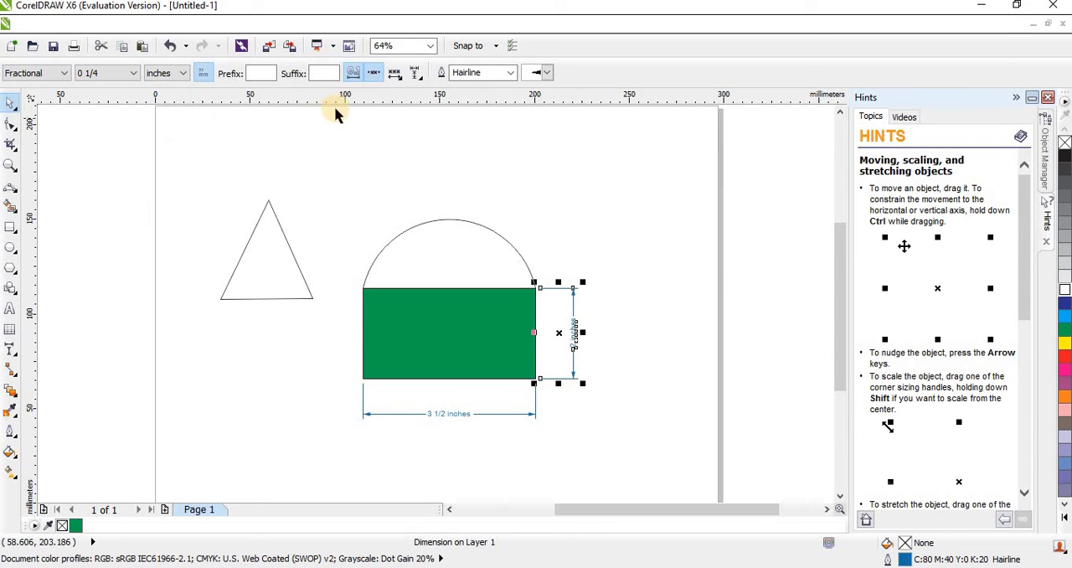
{"action": "left_click", "coordinate": [420, 78]}
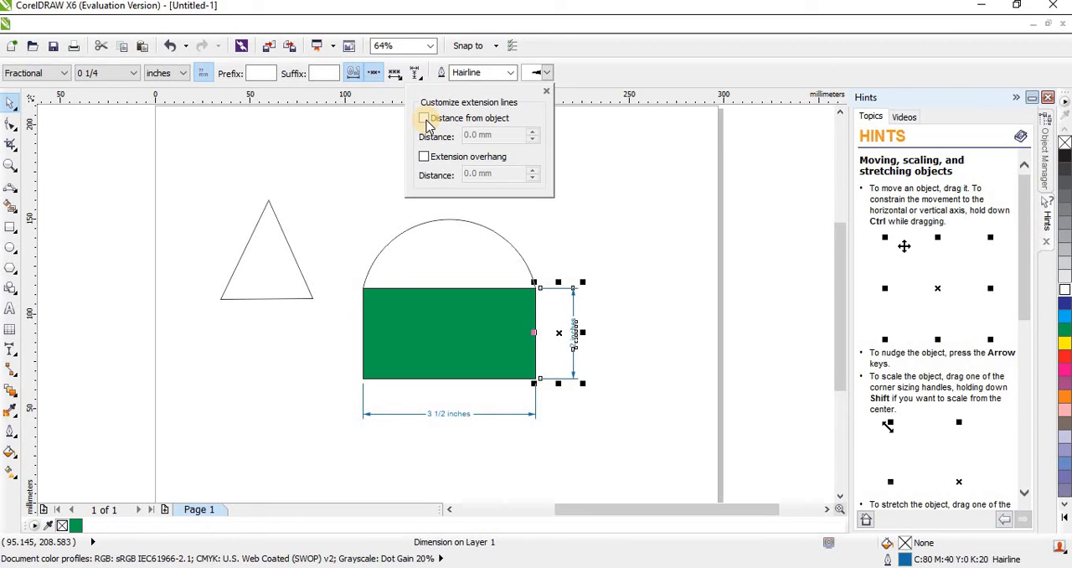
{"action": "left_click", "coordinate": [587, 239]}
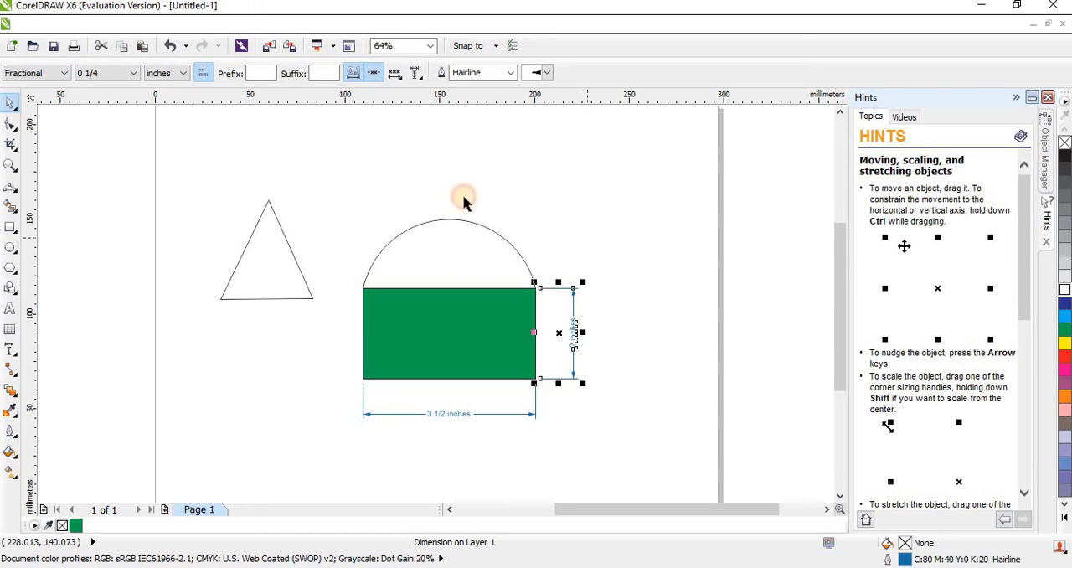
Examine the rectangle's height and width dimensions up close and deselect the height dimension.
{"action": "left_click", "coordinate": [11, 165]}
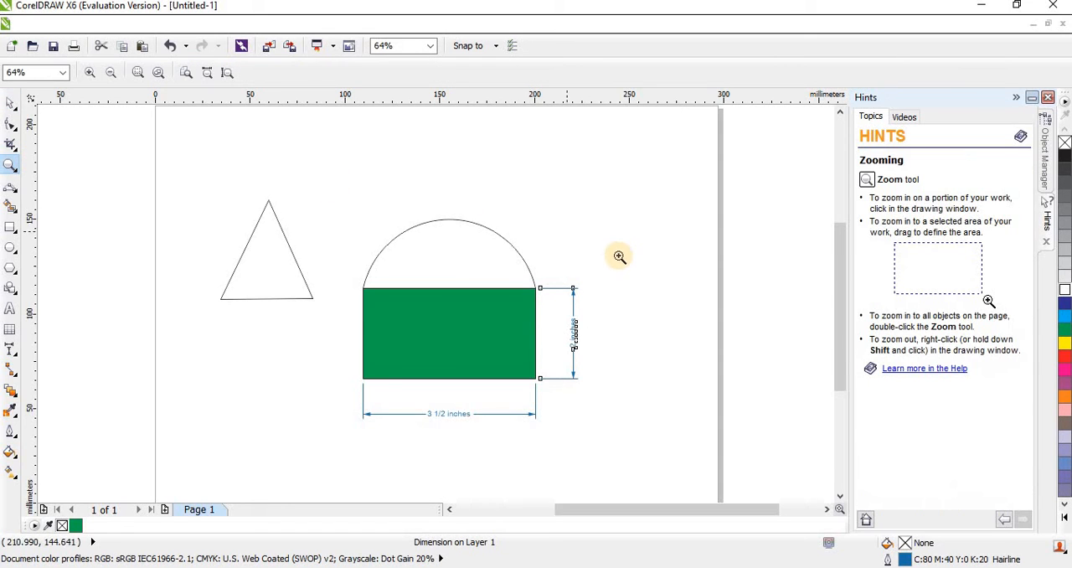
{"action": "left_click_drag", "start_coordinate": [601, 260], "coordinate": [339, 461]}
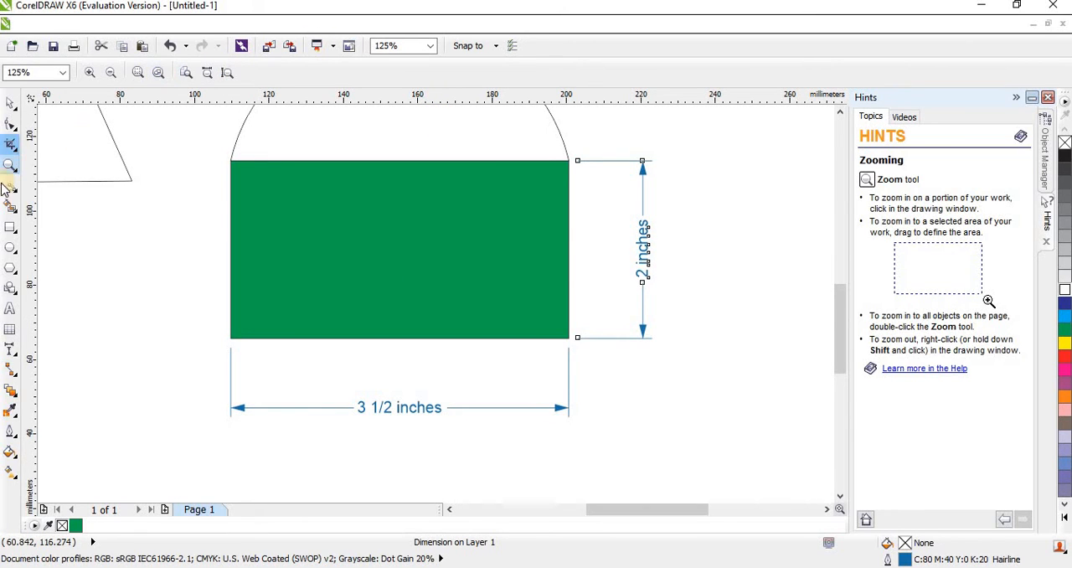
{"action": "left_click", "coordinate": [11, 349]}
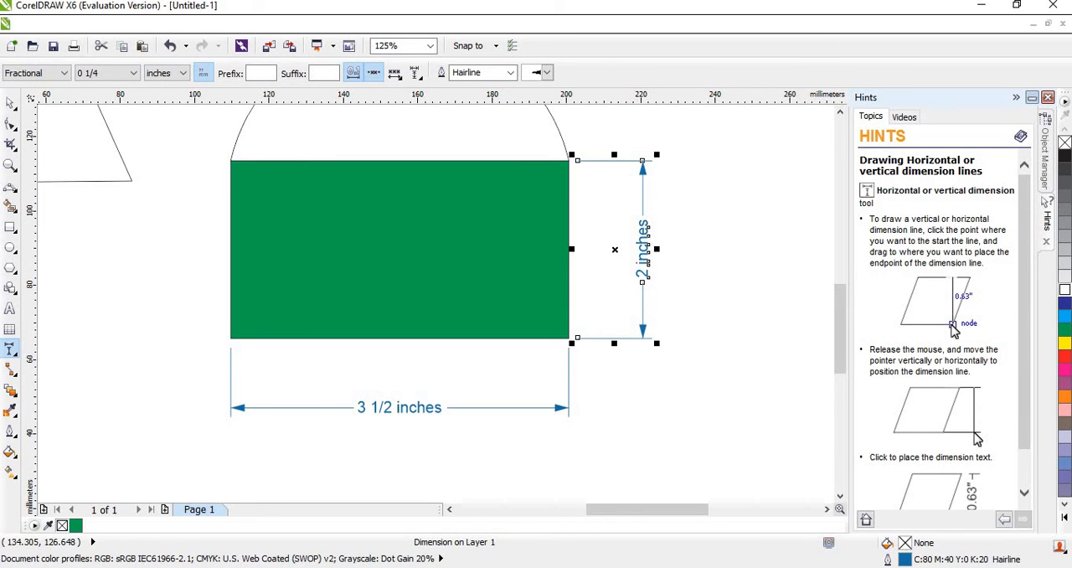
{"action": "left_click", "coordinate": [6, 105]}
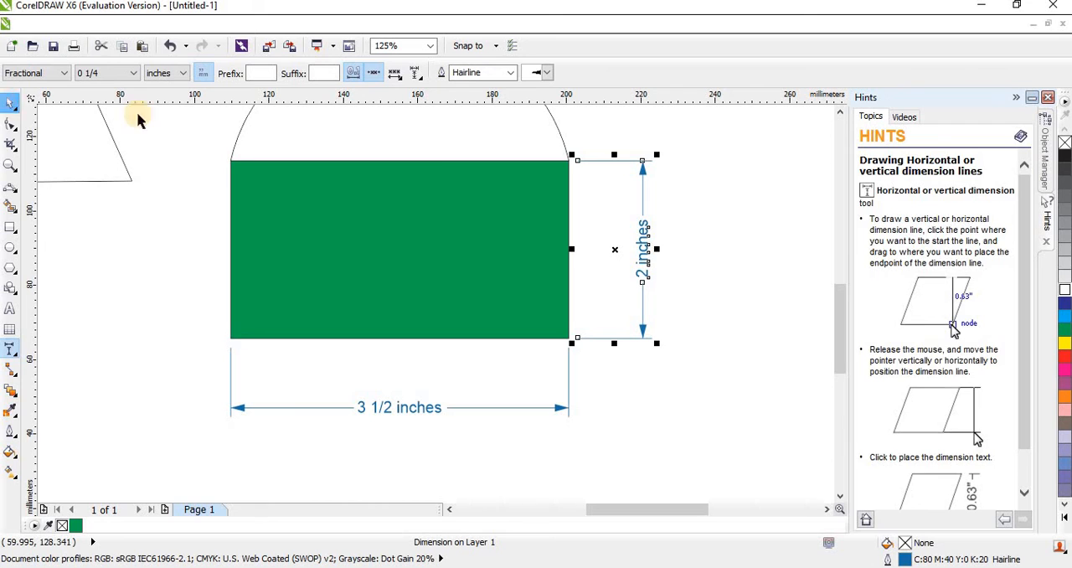
{"action": "left_click", "coordinate": [620, 227]}
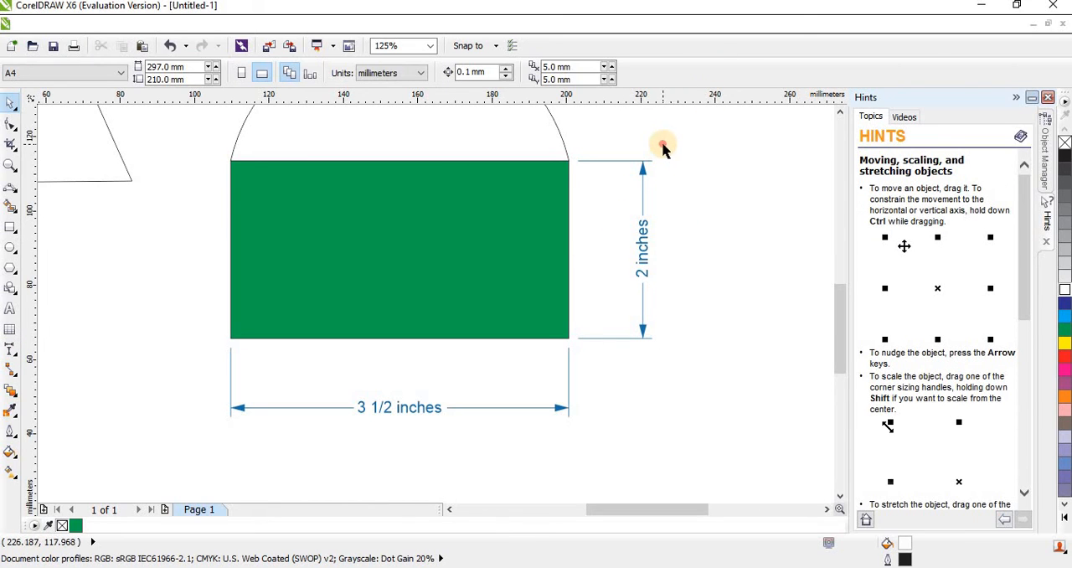
{"action": "left_click_drag", "start_coordinate": [661, 148], "coordinate": [605, 373]}
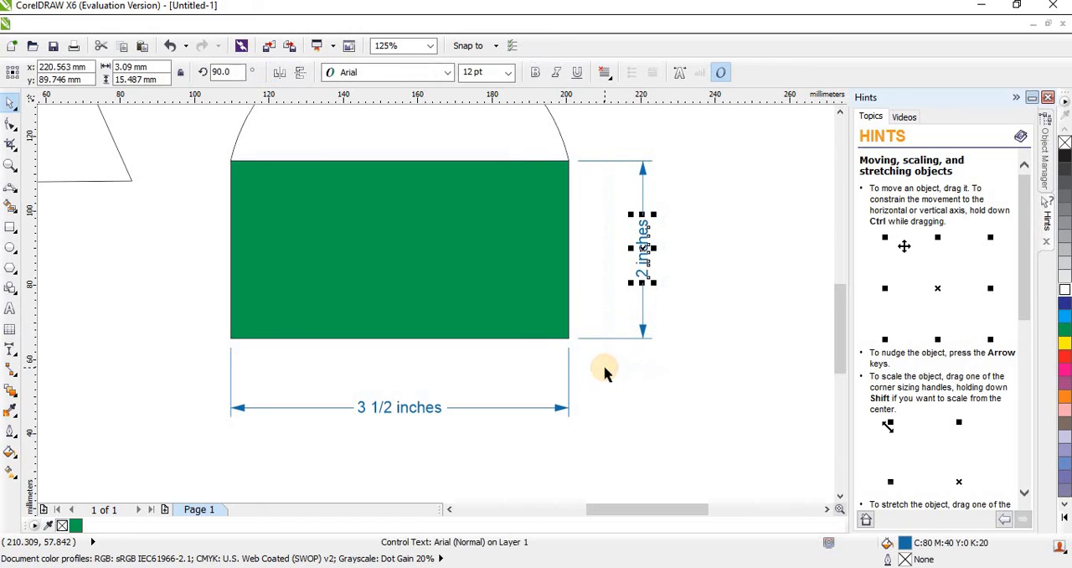
{"action": "left_click_drag", "start_coordinate": [668, 133], "coordinate": [584, 395]}
{"action": "left_click", "coordinate": [618, 334]}
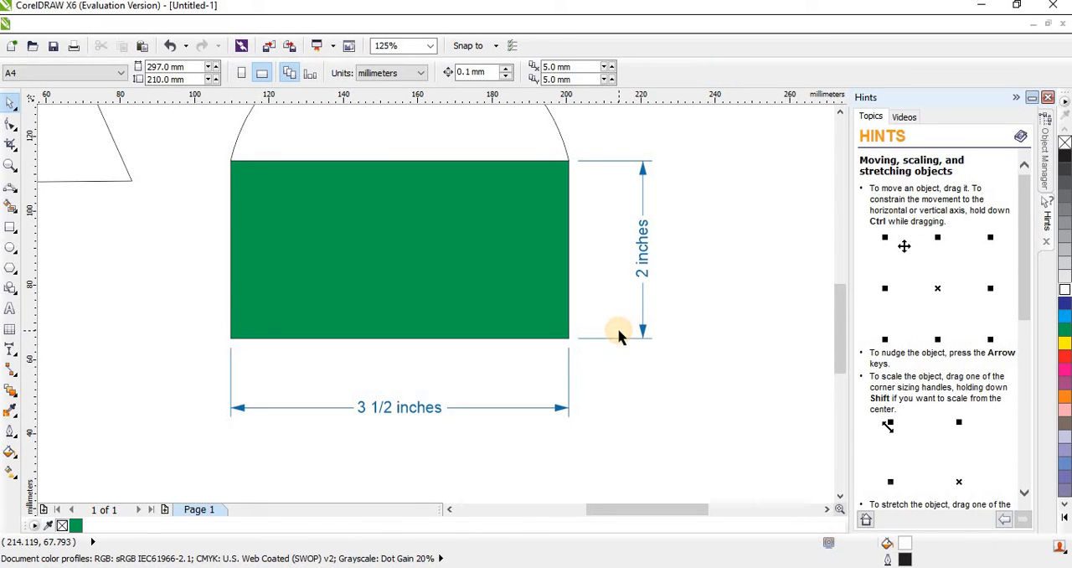
Turn on Distance from object for the green rectangle's height dimension and set its extension line distance to 1.3 mm.
{"action": "left_click", "coordinate": [618, 339]}
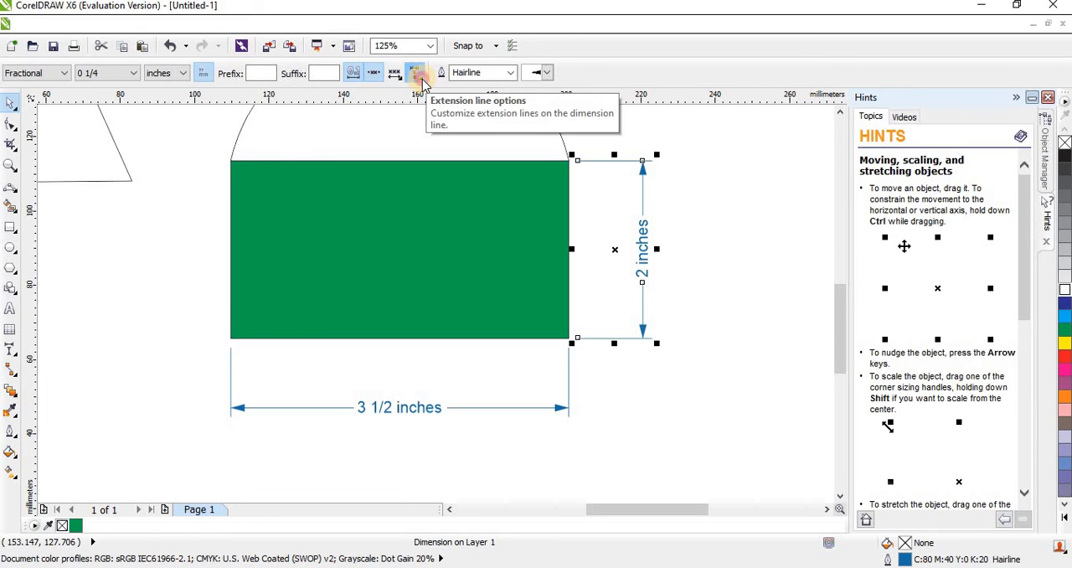
{"action": "left_click", "coordinate": [416, 74]}
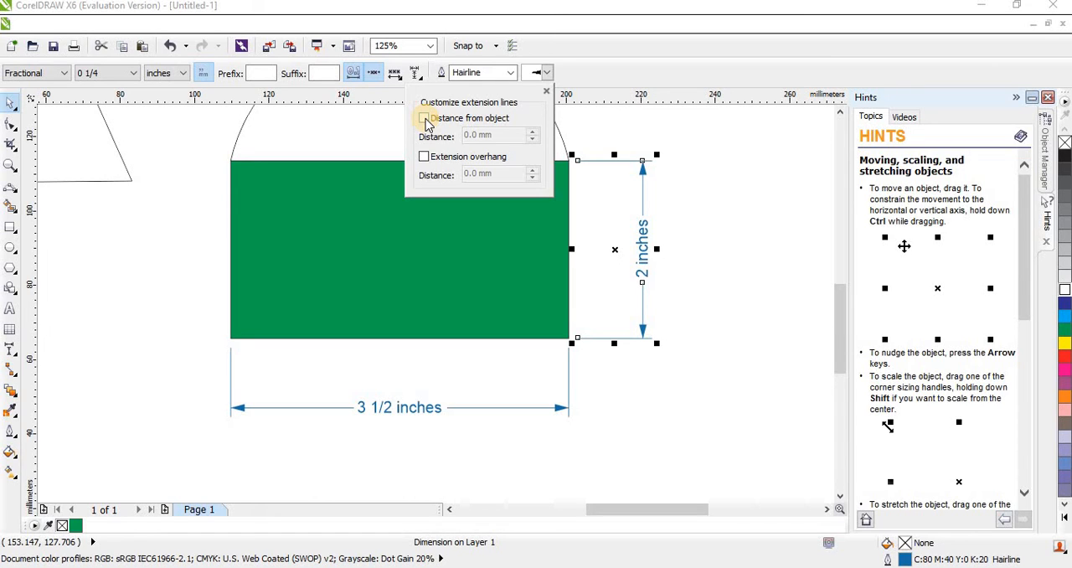
{"action": "left_click", "coordinate": [424, 119]}
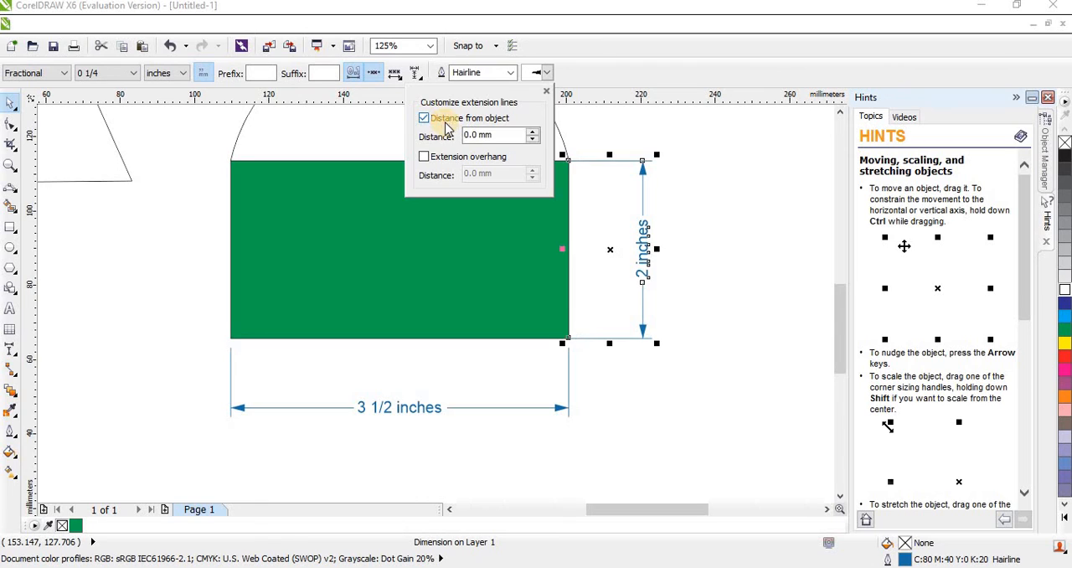
{"action": "left_click", "coordinate": [532, 131]}
{"action": "left_click", "coordinate": [531, 131]}
{"action": "left_click", "coordinate": [531, 132]}
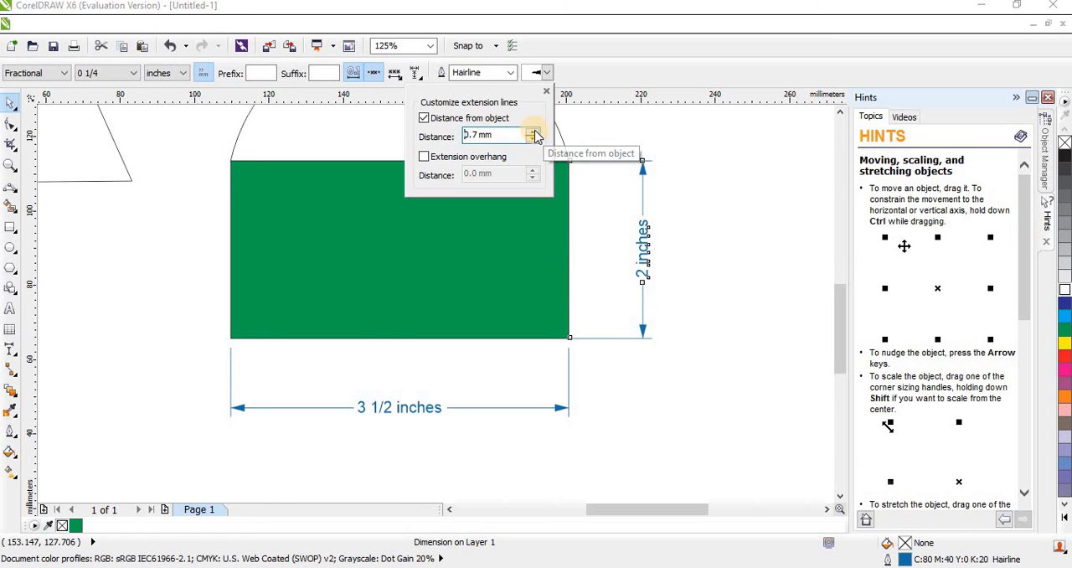
{"action": "left_click", "coordinate": [531, 132]}
{"action": "left_click", "coordinate": [531, 131]}
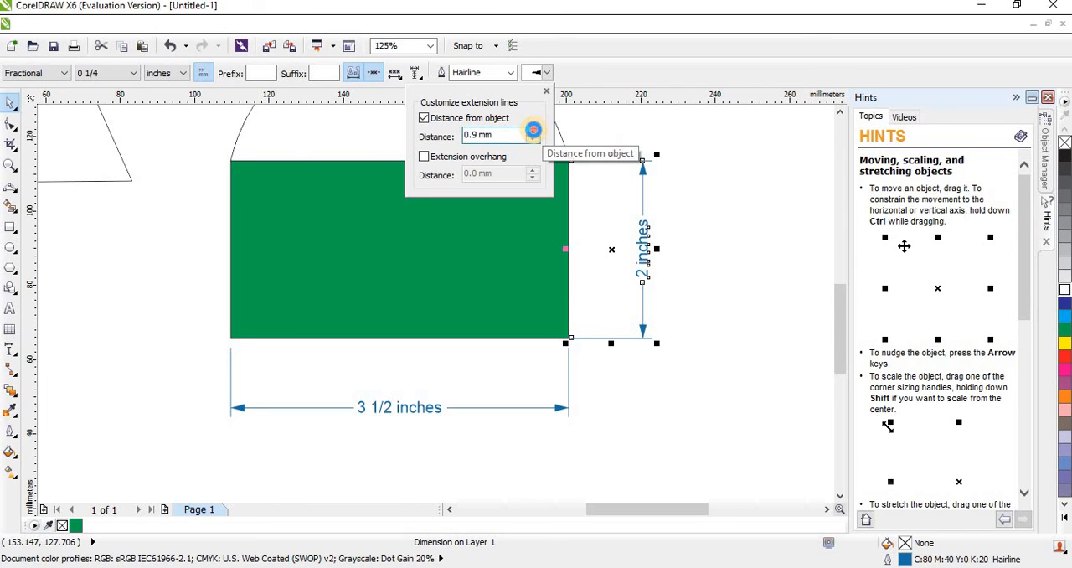
{"action": "left_click", "coordinate": [531, 131]}
{"action": "left_click", "coordinate": [533, 131]}
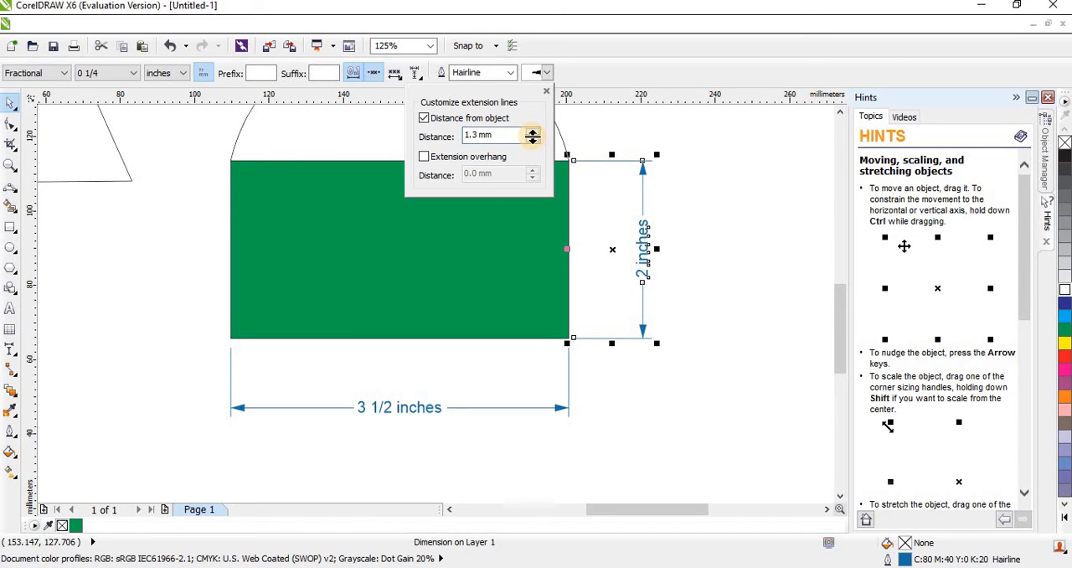
Reduce the height dimension's extension line distance from the object to 0.0 mm.
{"action": "left_click", "coordinate": [532, 141]}
{"action": "left_click", "coordinate": [532, 141]}
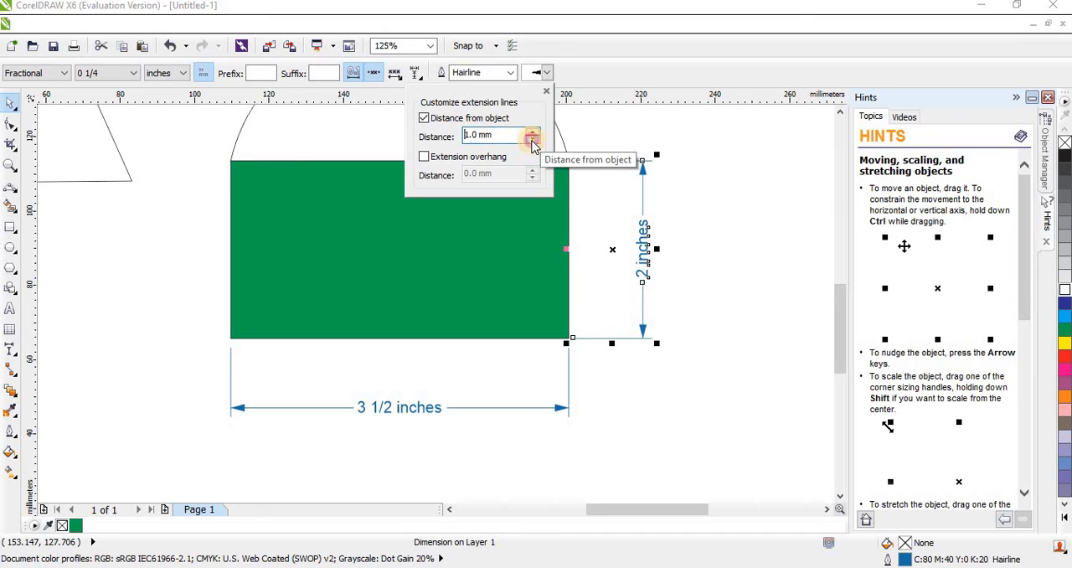
{"action": "left_click", "coordinate": [532, 140]}
{"action": "left_click", "coordinate": [532, 141]}
{"action": "left_click", "coordinate": [532, 141]}
{"action": "left_click", "coordinate": [533, 141]}
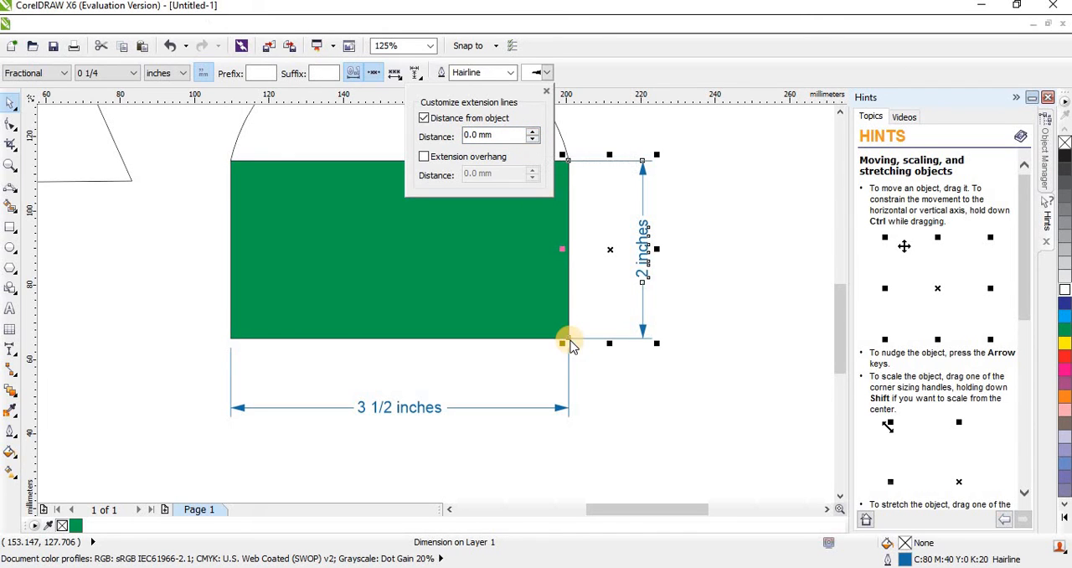
Increase the height dimension's extension line distance from the object to 2.4 mm.
{"action": "left_click", "coordinate": [530, 131]}
{"action": "left_click", "coordinate": [529, 131]}
{"action": "left_click", "coordinate": [529, 131]}
{"action": "left_click", "coordinate": [529, 131]}
{"action": "left_click", "coordinate": [529, 131]}
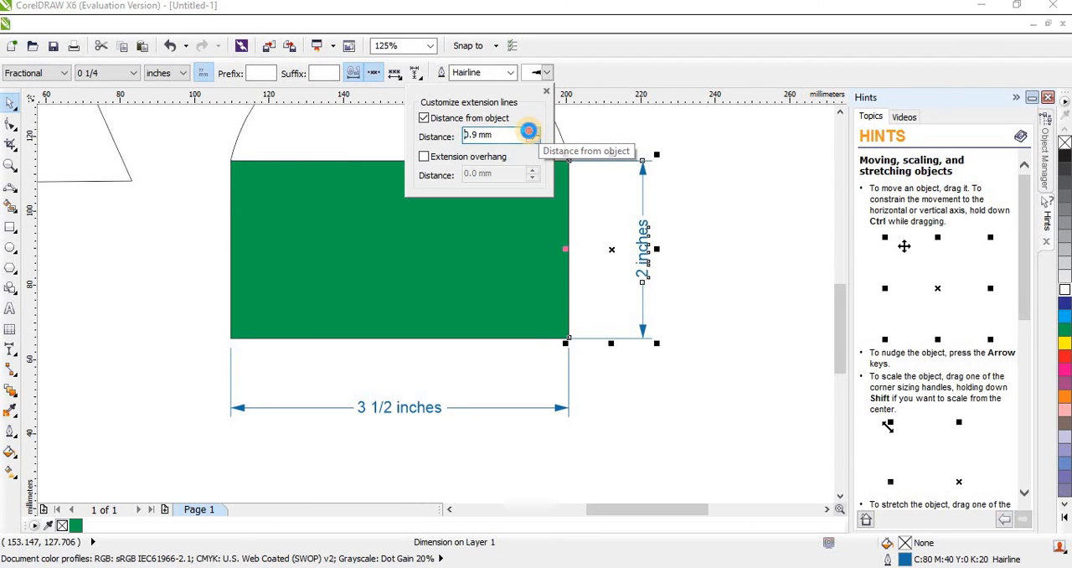
{"action": "left_click", "coordinate": [529, 130]}
{"action": "left_click", "coordinate": [529, 131]}
{"action": "left_click", "coordinate": [529, 131]}
{"action": "left_click", "coordinate": [528, 131]}
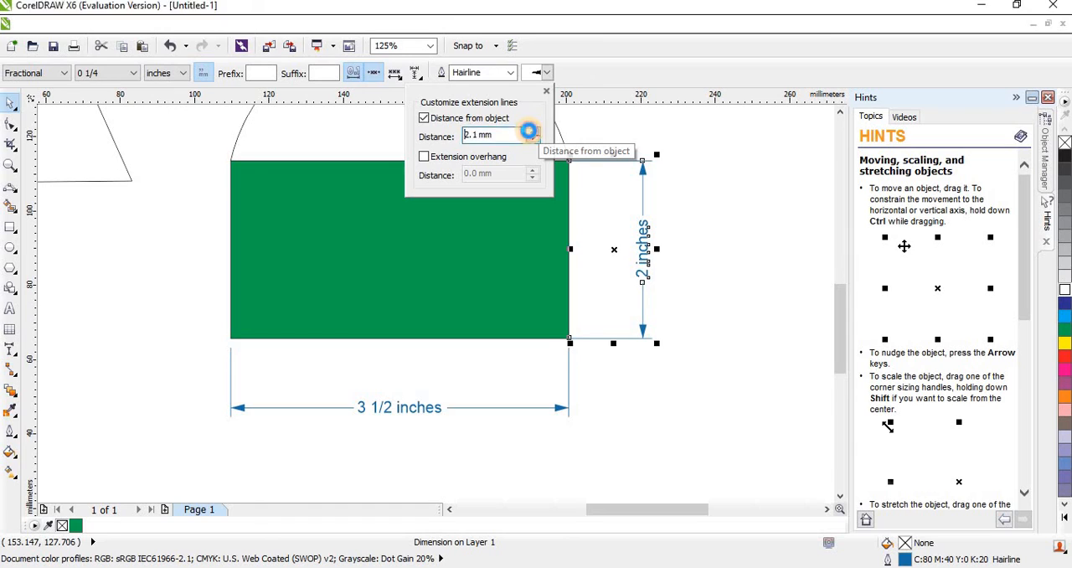
{"action": "left_click", "coordinate": [528, 131]}
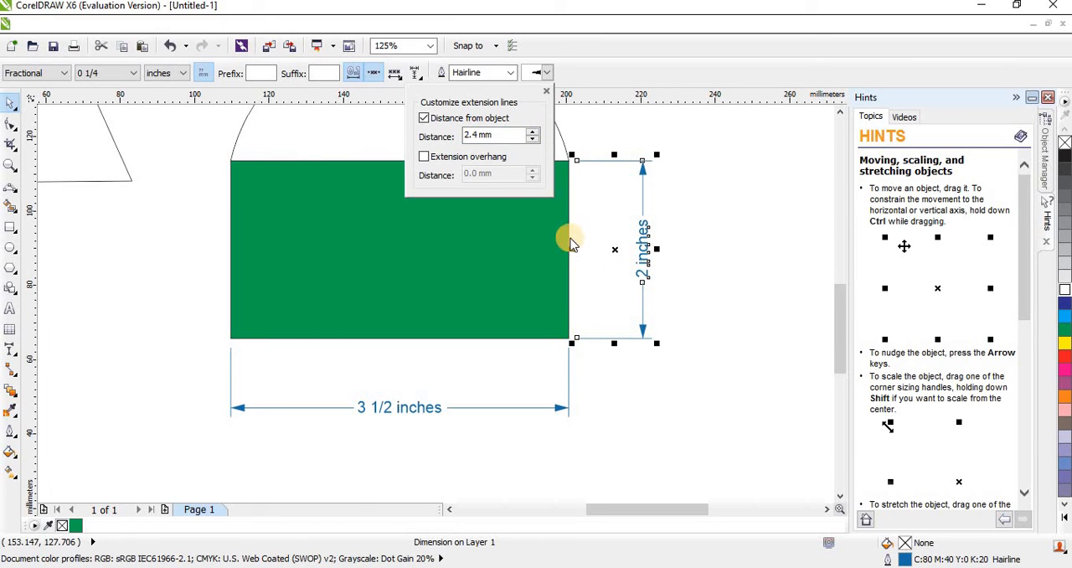
Try a 2.5 mm extension overhang on the height dimension, and turn off both Distance from object and Extension overhang.
{"action": "left_click", "coordinate": [425, 158]}
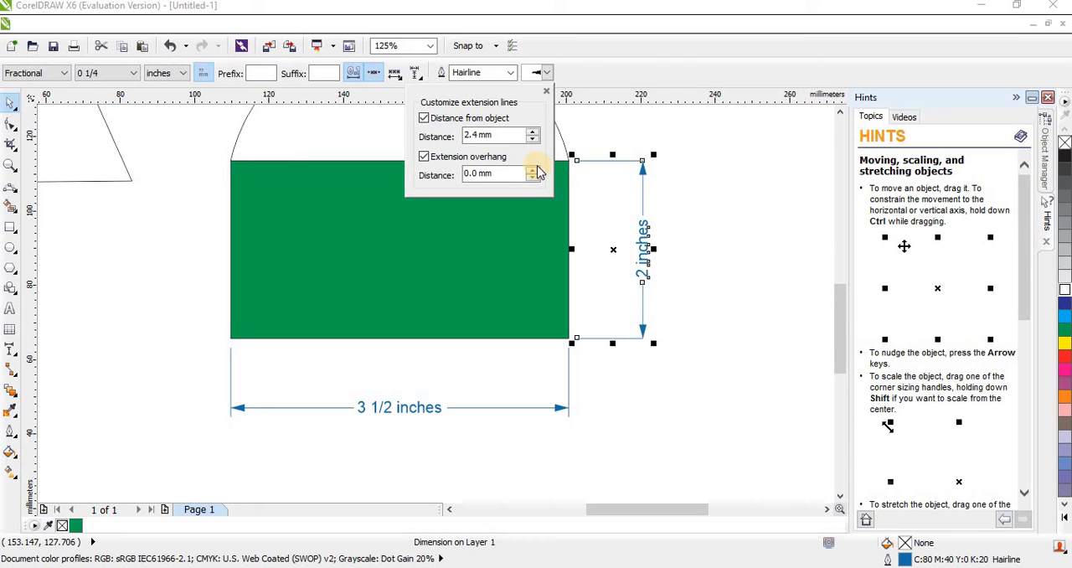
{"action": "left_click_drag", "start_coordinate": [535, 171], "coordinate": [531, 167]}
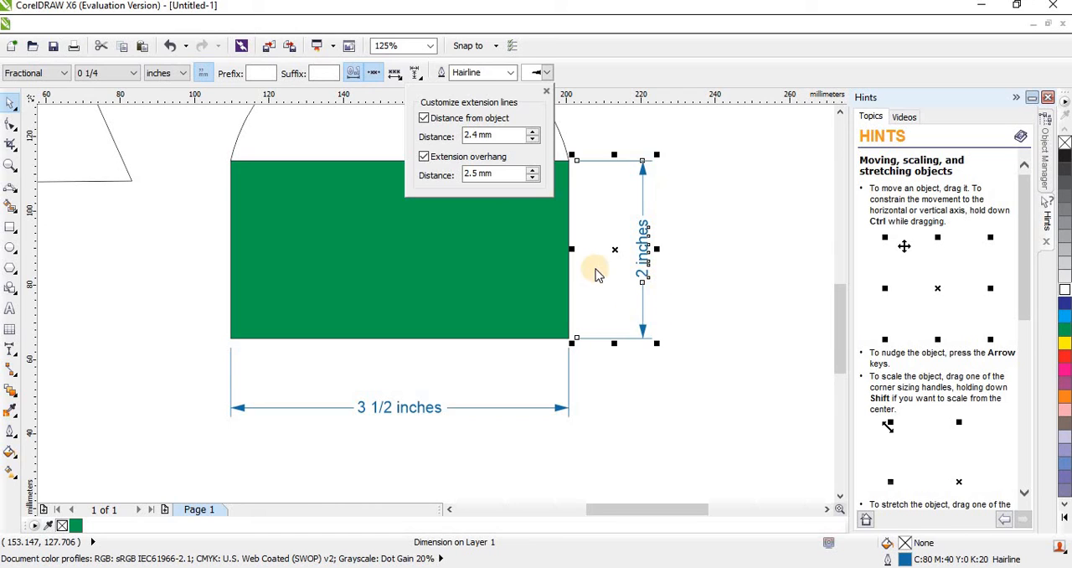
{"action": "left_click", "coordinate": [424, 117]}
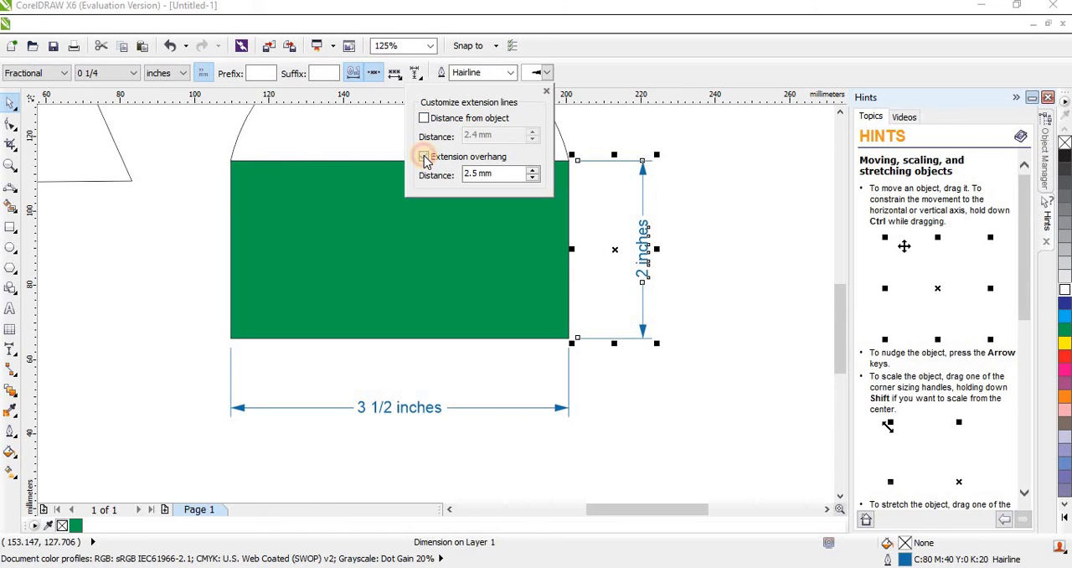
{"action": "left_click", "coordinate": [425, 158]}
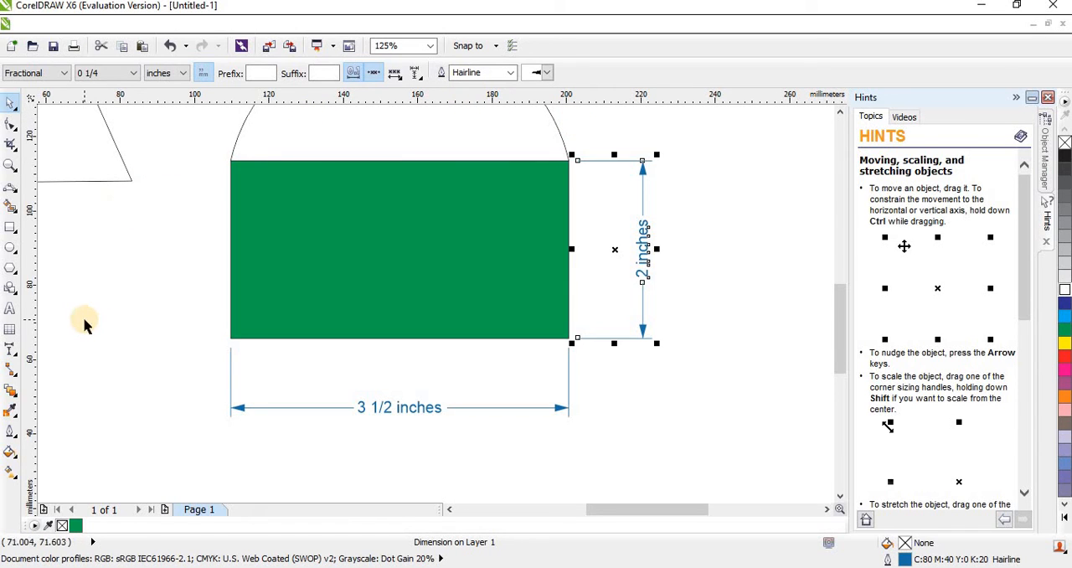
{"action": "left_click", "coordinate": [18, 358]}
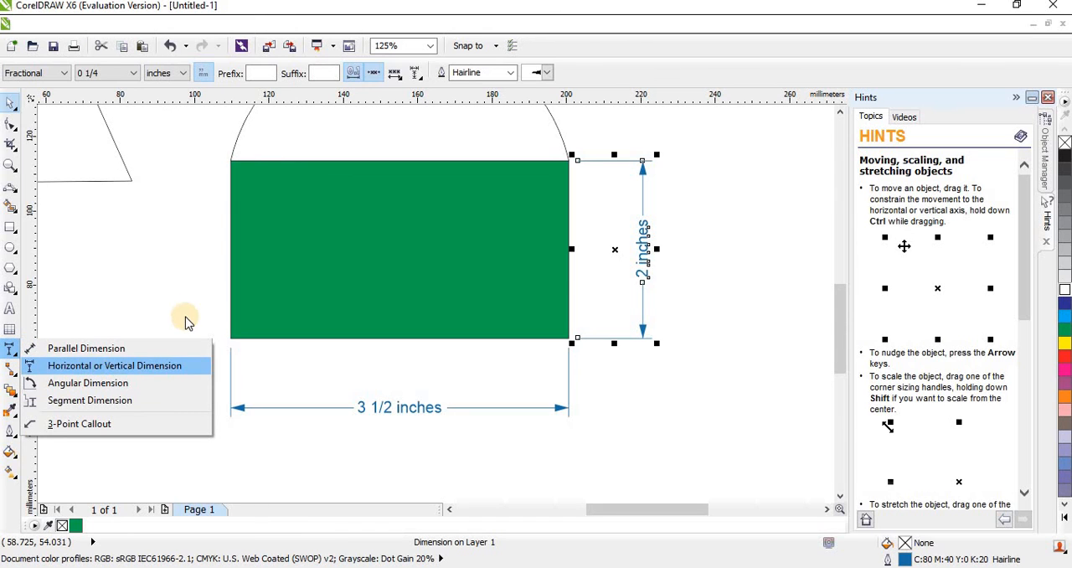
{"action": "left_click", "coordinate": [140, 317]}
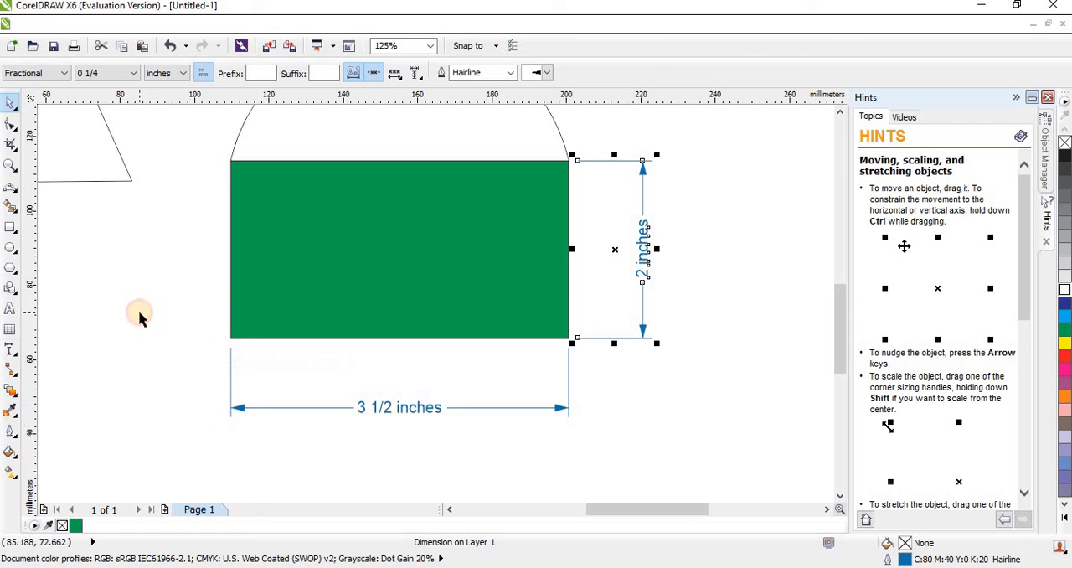
Draw a small rectangle about 32 mm wide and 16 mm high to the left of the green rectangle.
{"action": "left_click", "coordinate": [19, 237]}
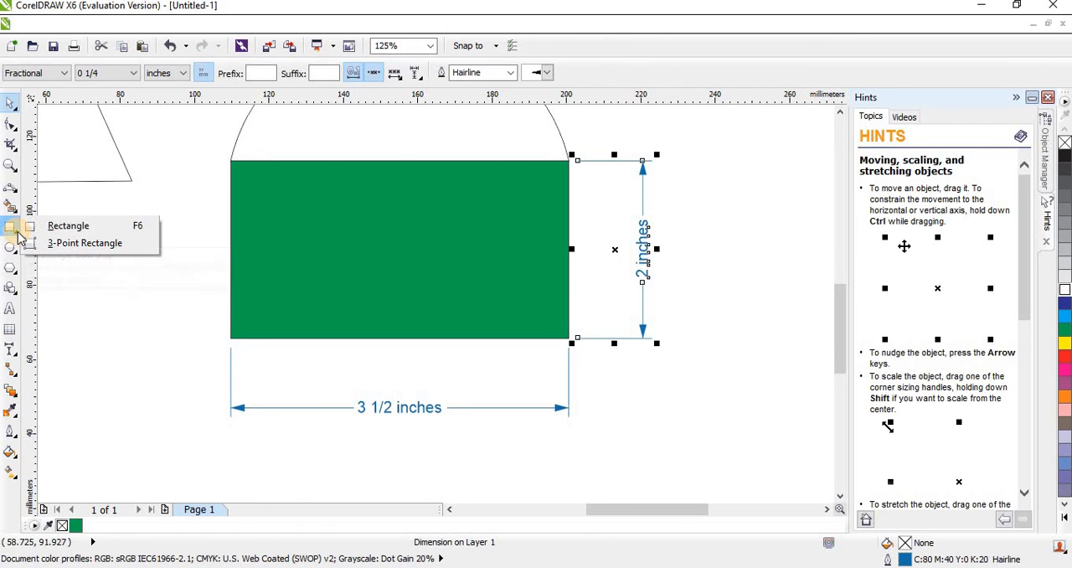
{"action": "left_click", "coordinate": [37, 231]}
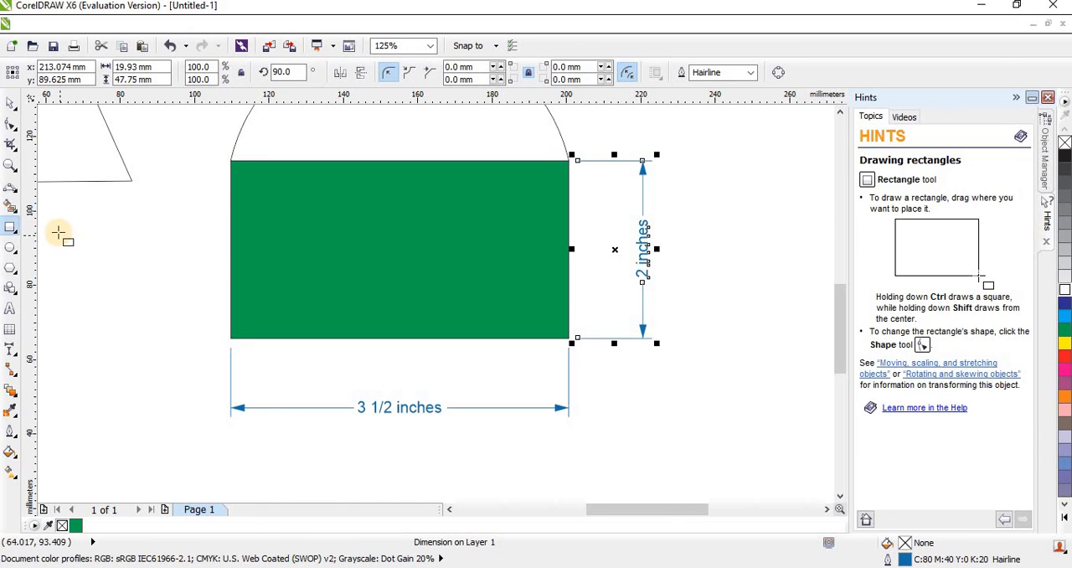
{"action": "left_click_drag", "start_coordinate": [58, 231], "coordinate": [178, 289]}
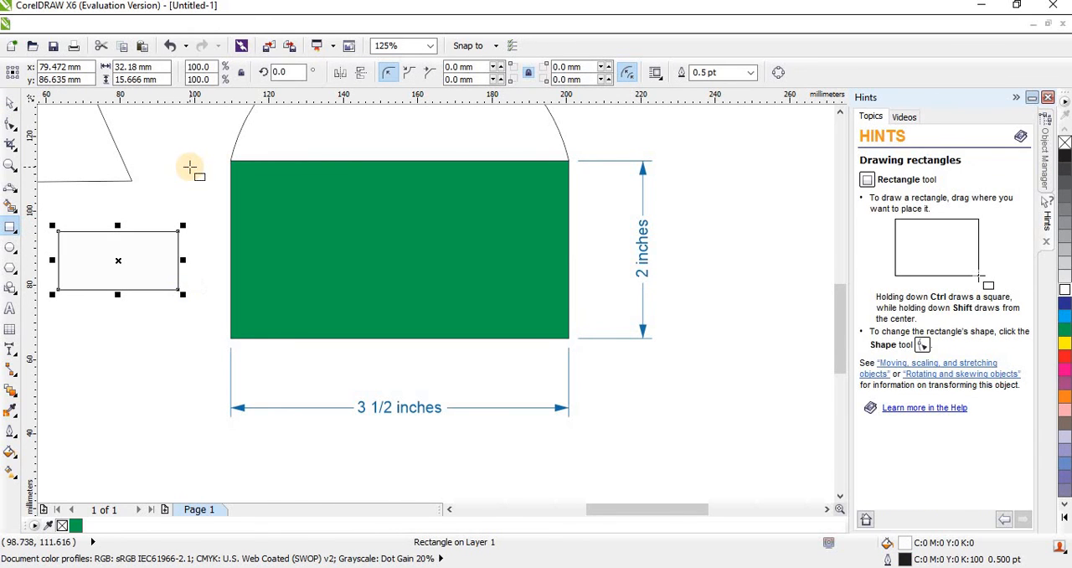
Select the small rectangle and set its angle of rotation to 45 degrees.
{"action": "key", "text": "space"}
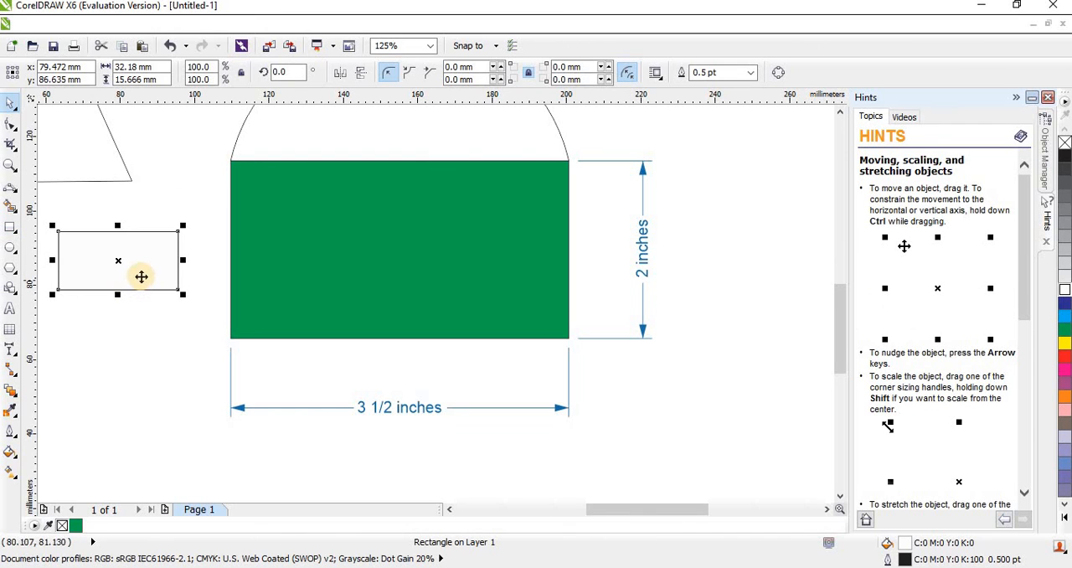
{"action": "left_click", "coordinate": [142, 271]}
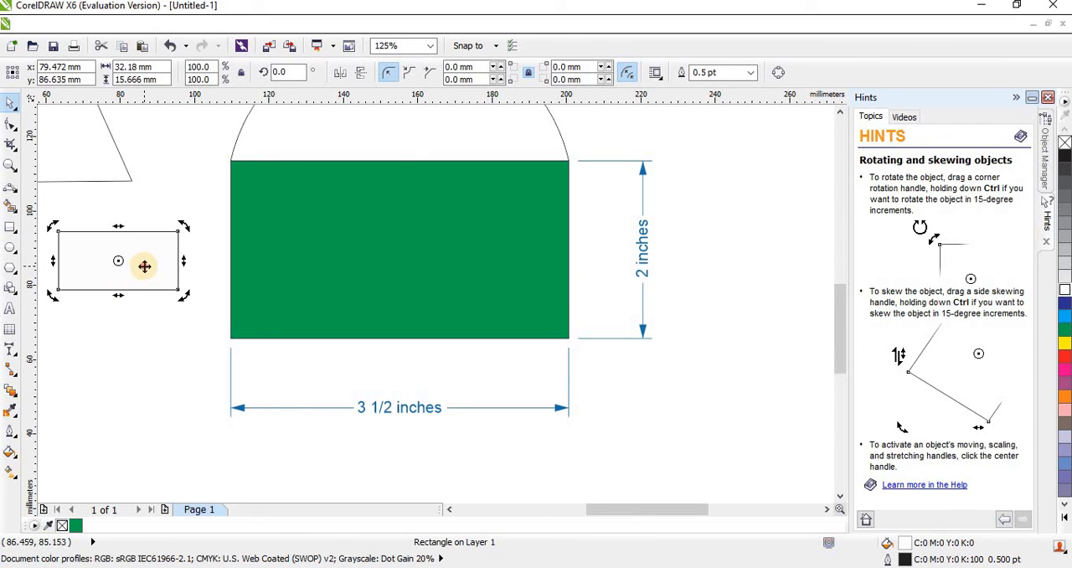
{"action": "left_click", "coordinate": [144, 266]}
{"action": "left_click", "coordinate": [125, 328]}
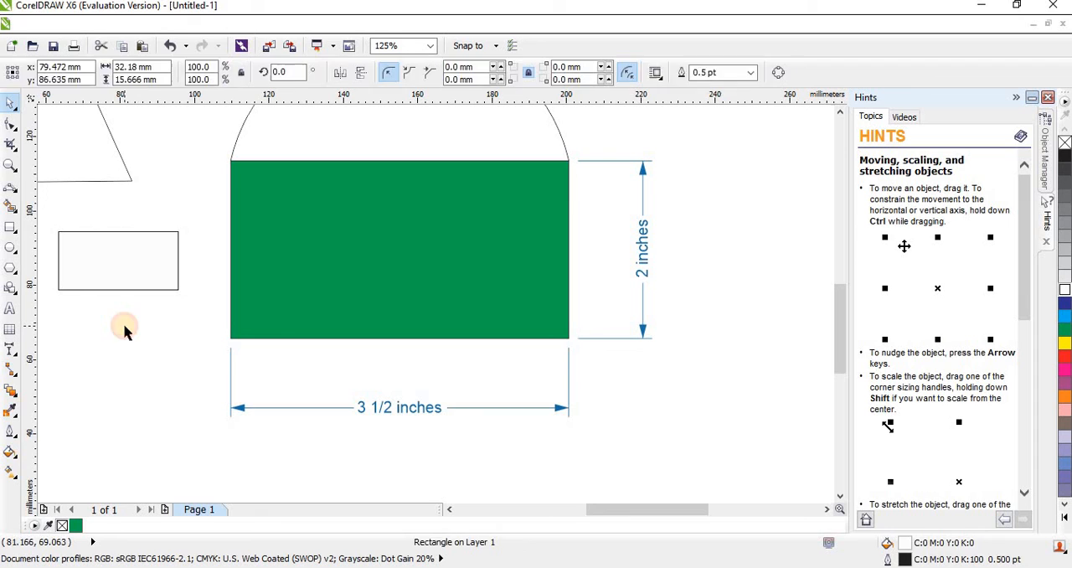
{"action": "left_click", "coordinate": [124, 278]}
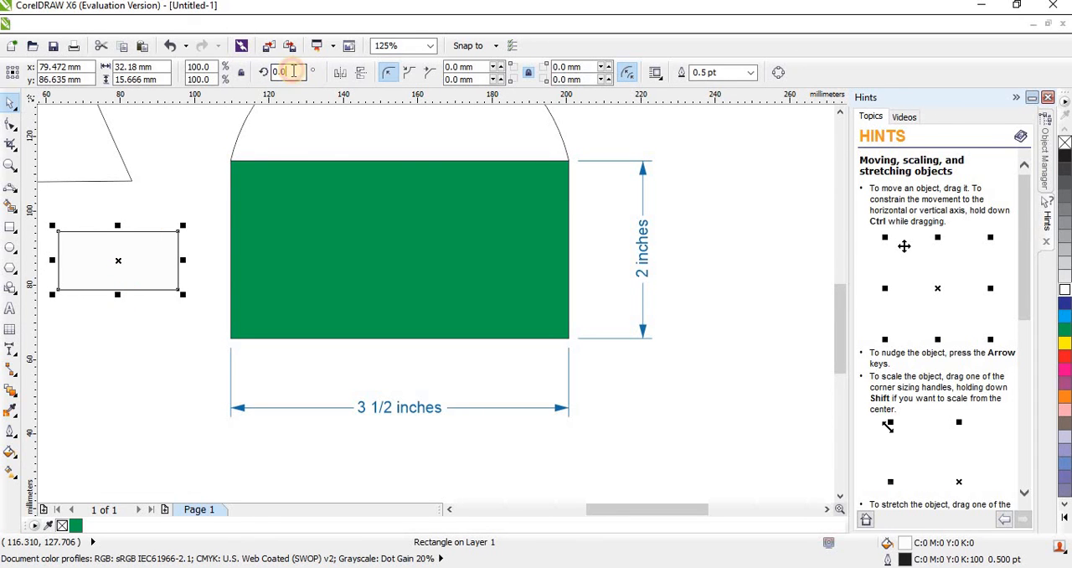
{"action": "key", "text": "BackSpace"}
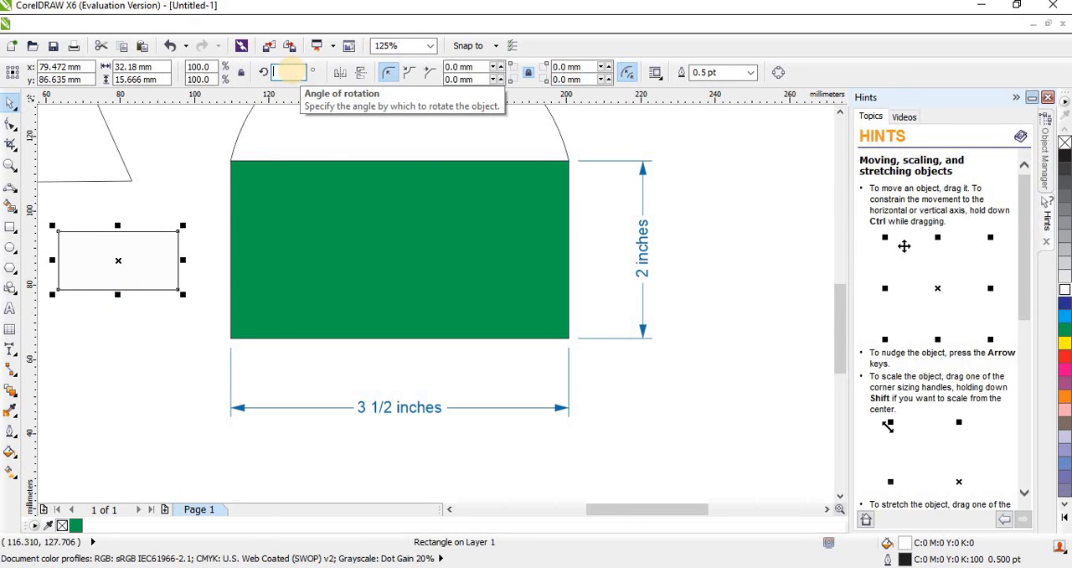
{"action": "key", "text": "Return"}
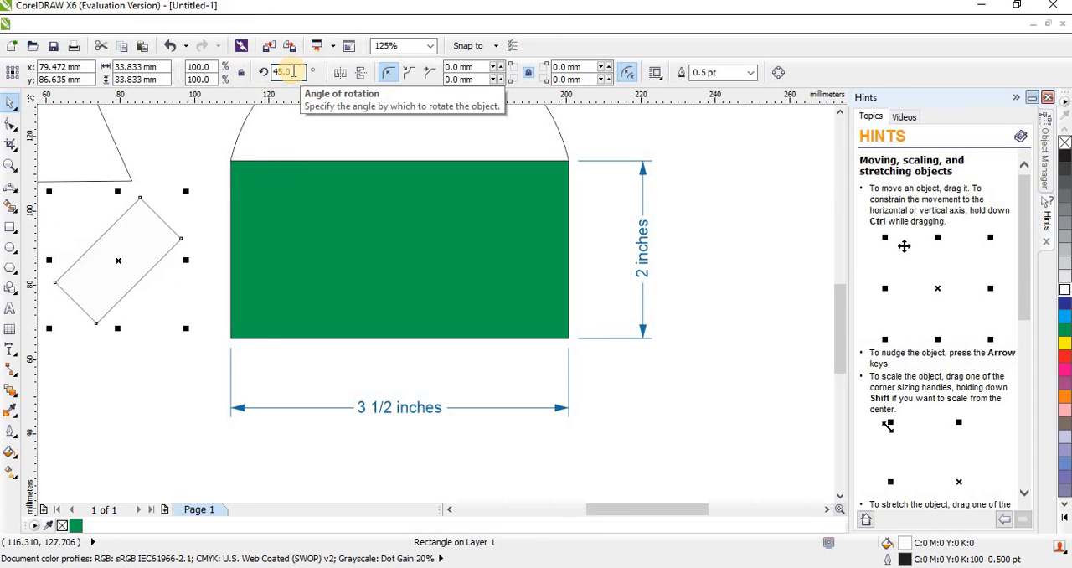
Draw a second rectangle about 40 mm wide and 18 mm high just below the rotated one.
{"action": "left_click", "coordinate": [9, 228]}
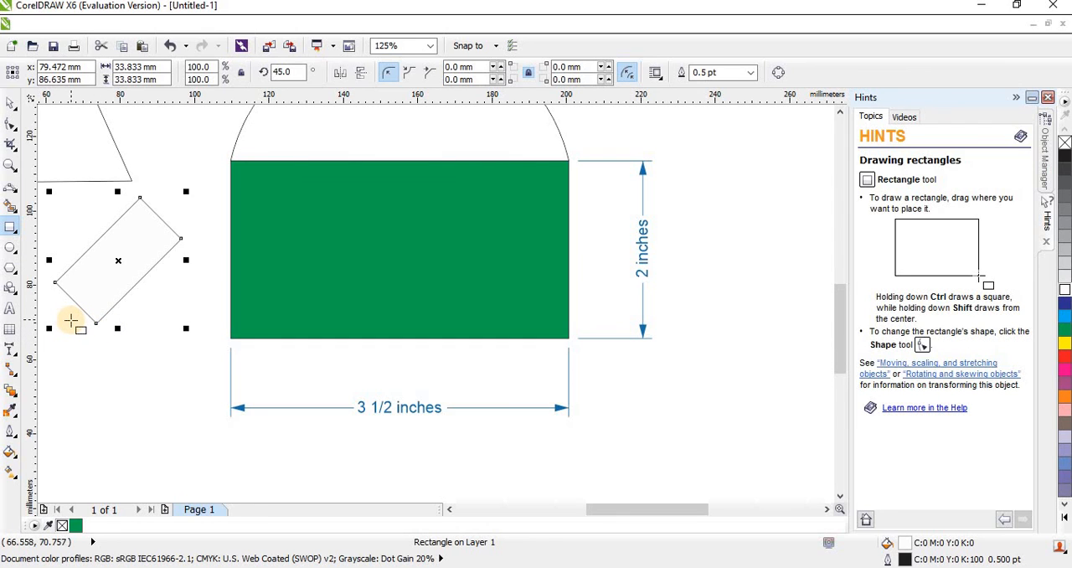
{"action": "left_click_drag", "start_coordinate": [73, 327], "coordinate": [219, 398]}
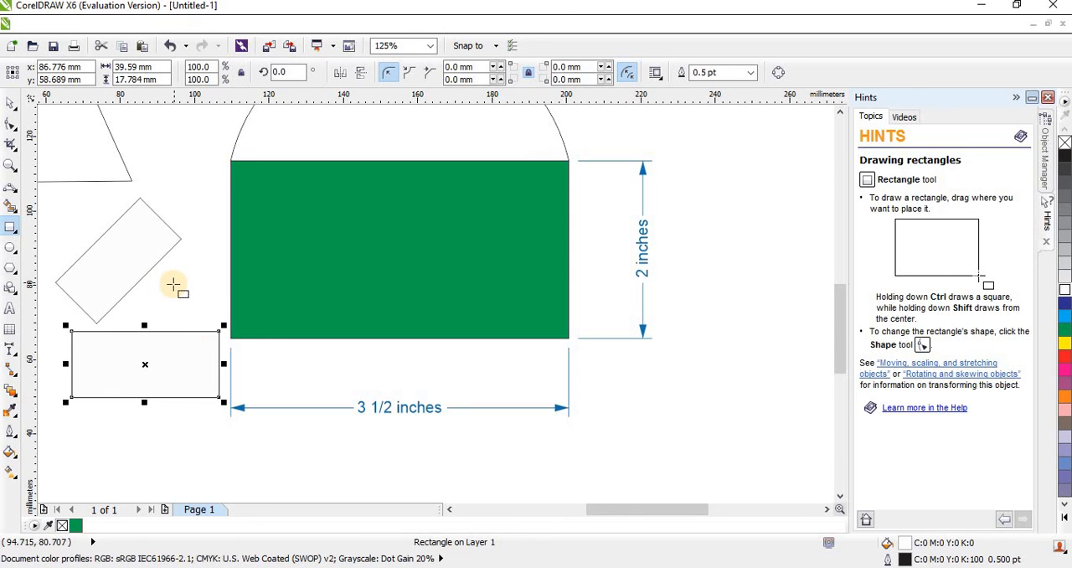
{"action": "key", "text": "space"}
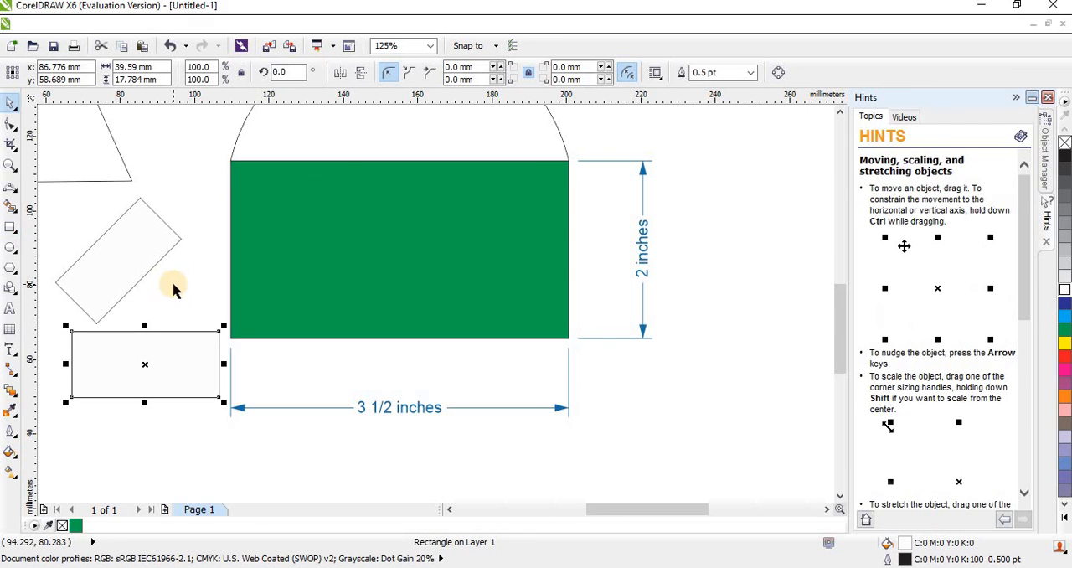
Add a parallel dimension from the rotated rectangle's right corner to the lower rectangle's upper-right corner, placing its line slightly to the left.
{"action": "left_click", "coordinate": [19, 357]}
{"action": "left_click", "coordinate": [17, 354]}
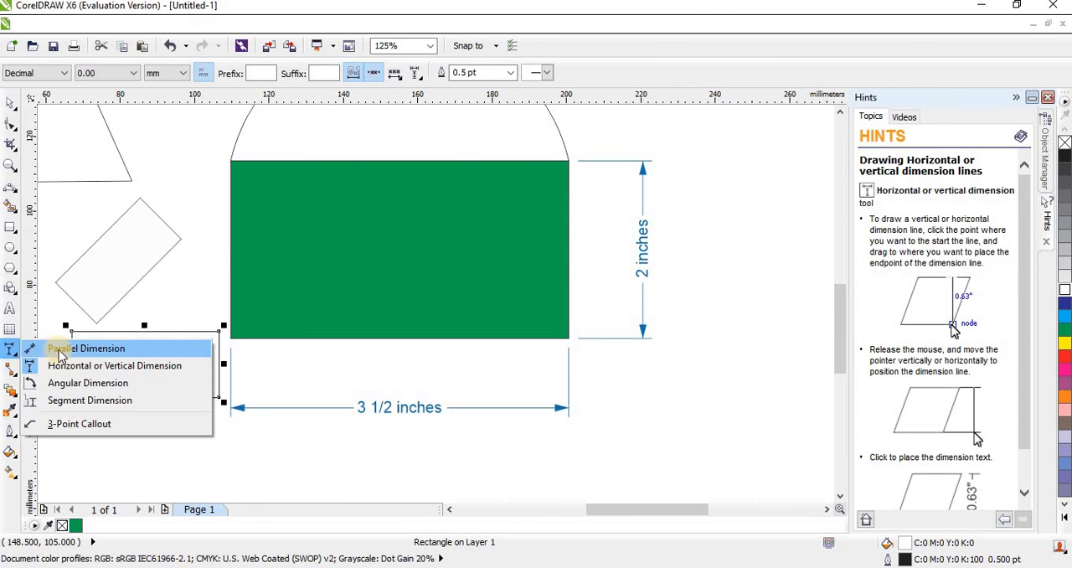
{"action": "left_click", "coordinate": [63, 348]}
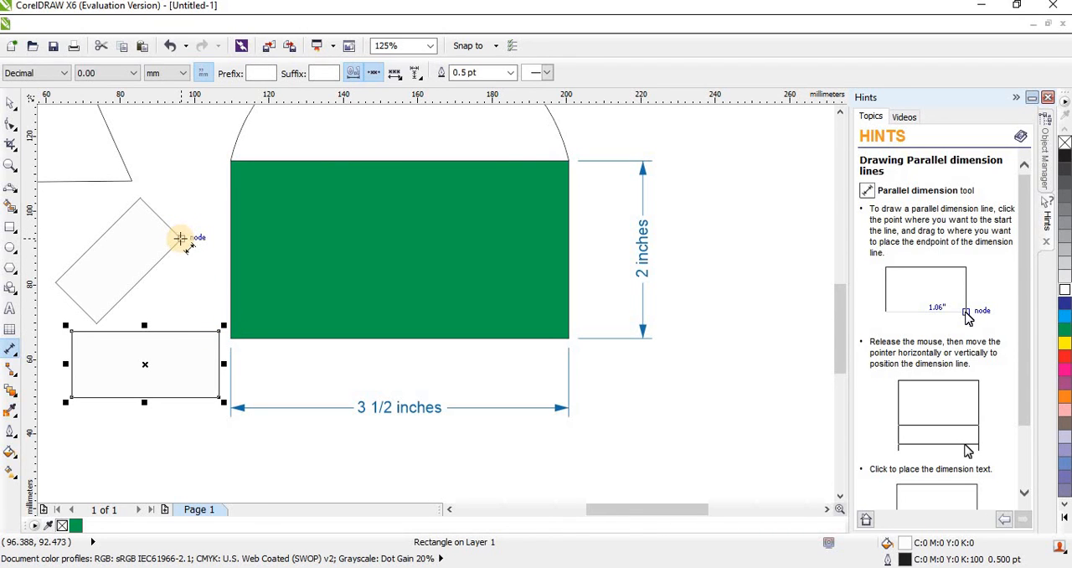
{"action": "left_click_drag", "start_coordinate": [180, 238], "coordinate": [218, 330]}
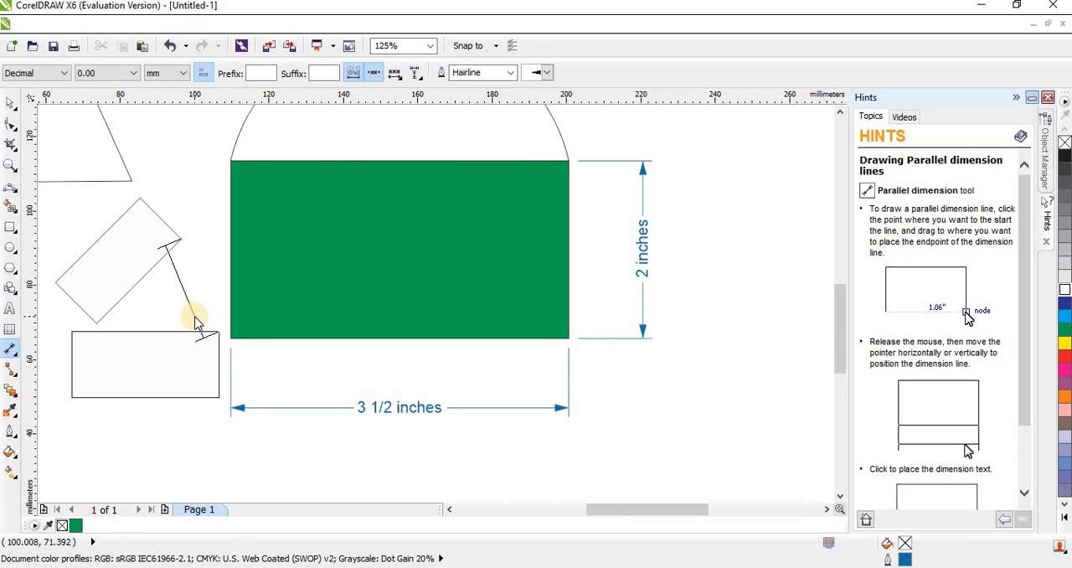
{"action": "left_click", "coordinate": [196, 319]}
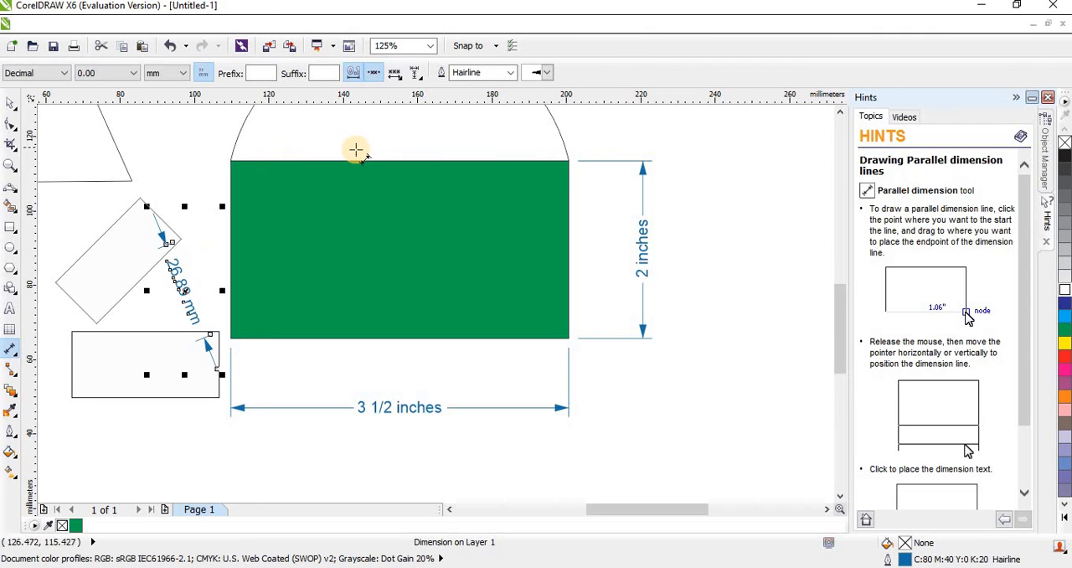
Try the round starburst, three-pronged, small thin arrow and no-arrowhead styles on the parallel dimension between the two small rectangles.
{"action": "left_click", "coordinate": [545, 74]}
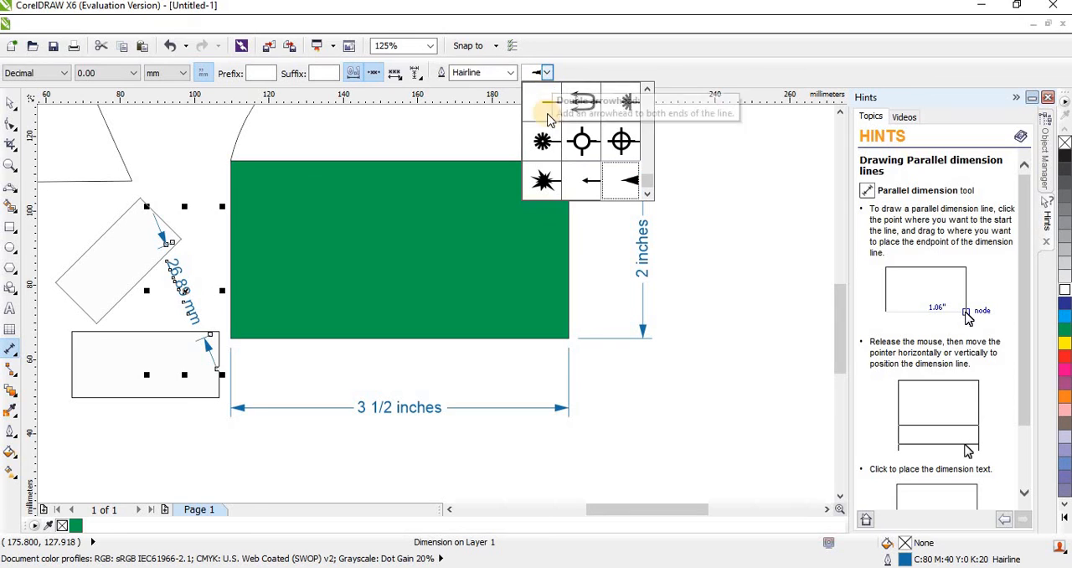
{"action": "left_click", "coordinate": [544, 140]}
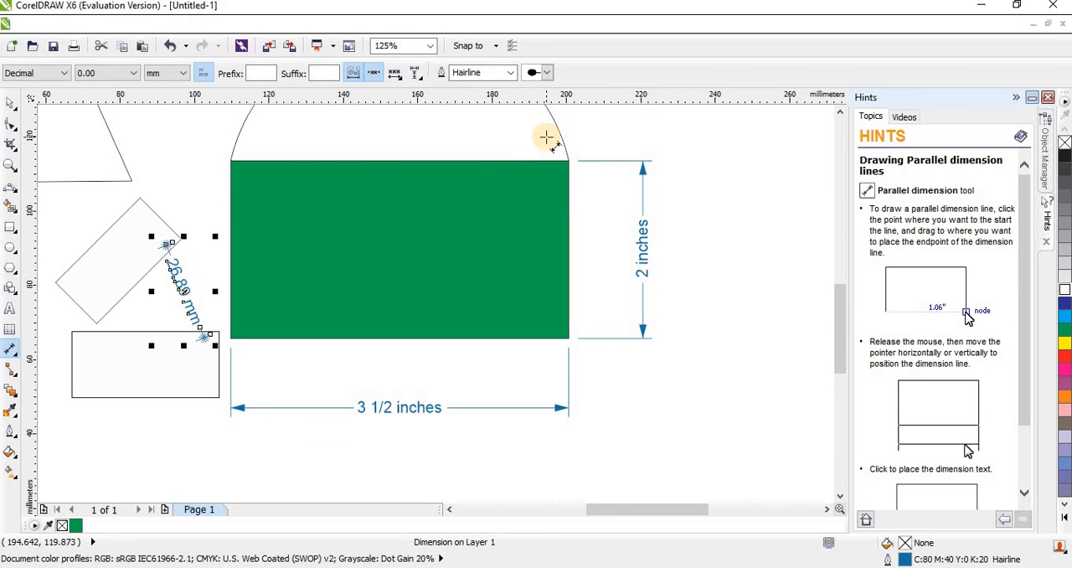
{"action": "left_click", "coordinate": [548, 73]}
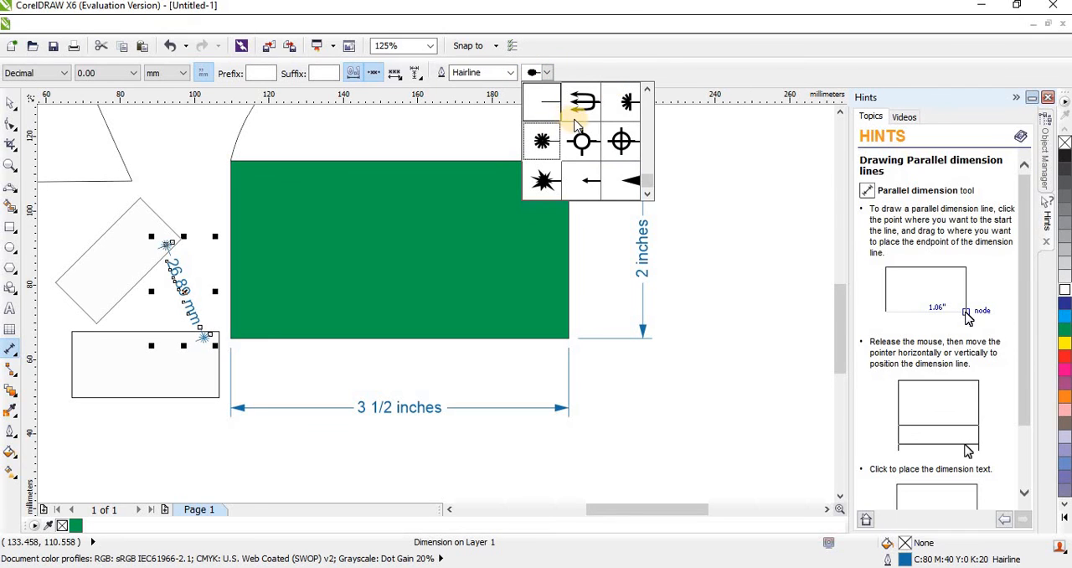
{"action": "left_click", "coordinate": [579, 107]}
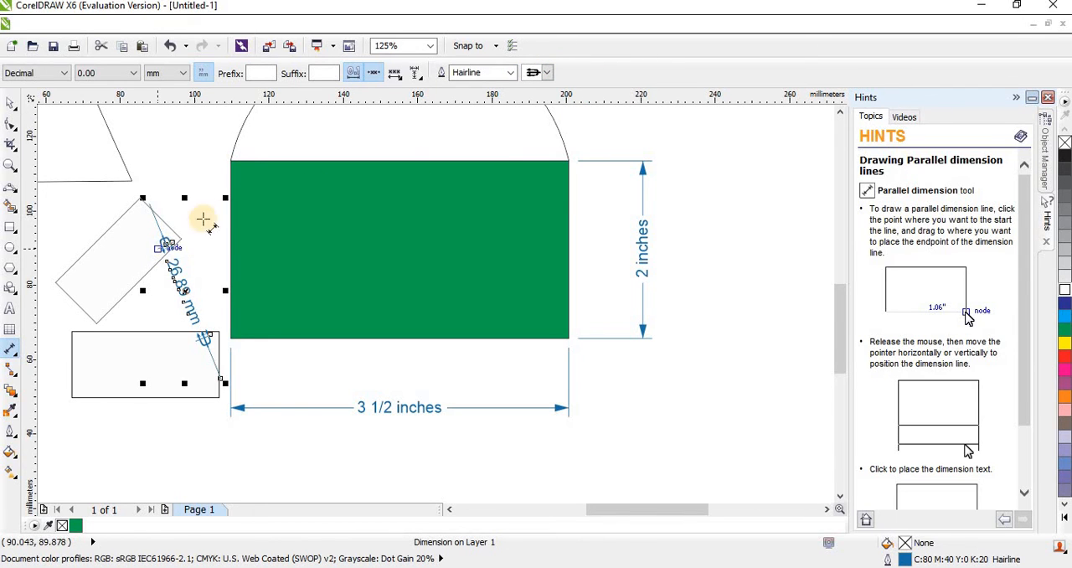
{"action": "left_click", "coordinate": [549, 73]}
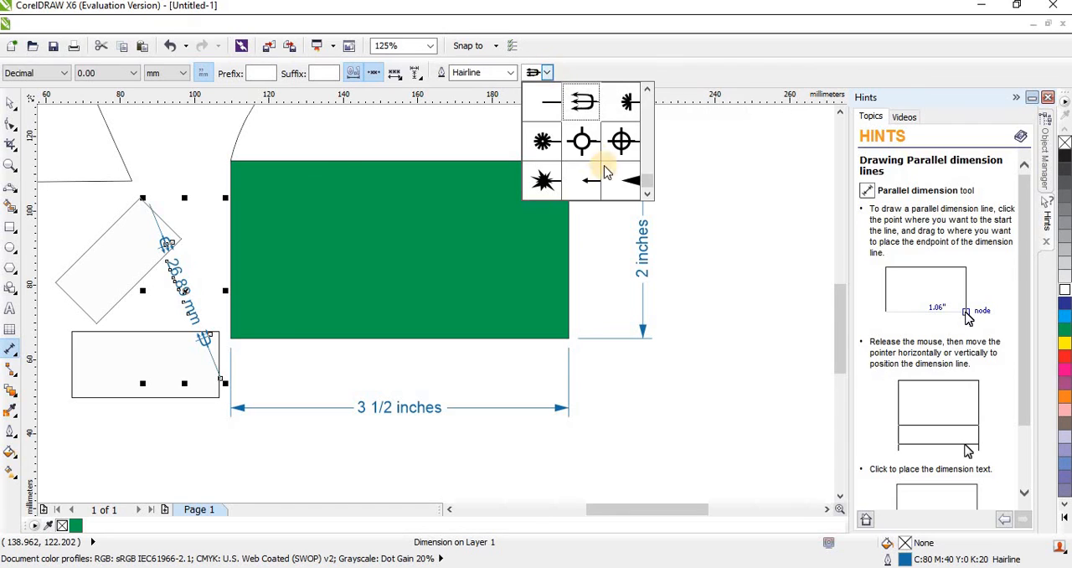
{"action": "left_click", "coordinate": [591, 185]}
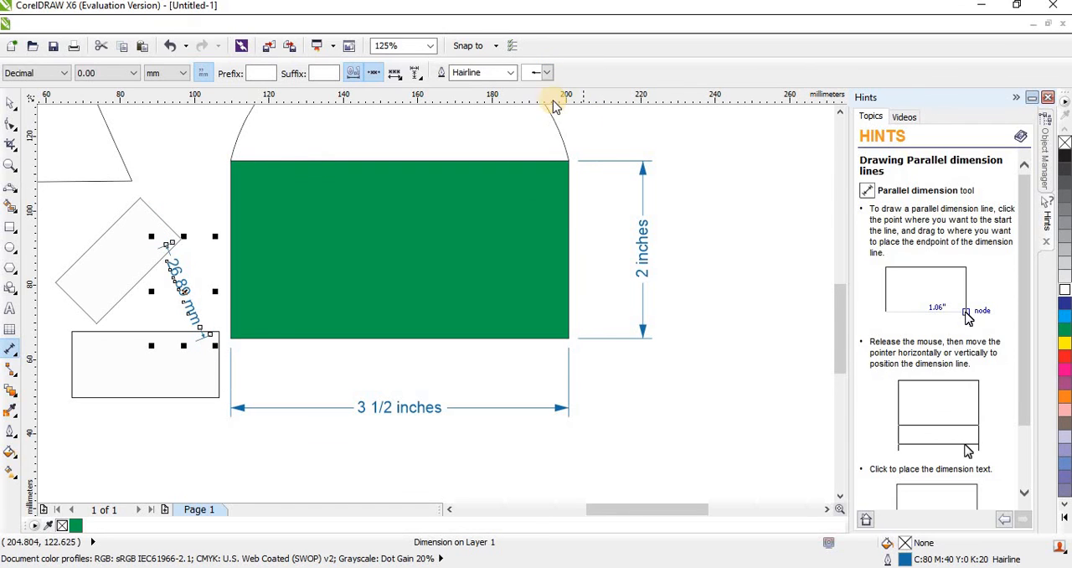
{"action": "left_click", "coordinate": [549, 74]}
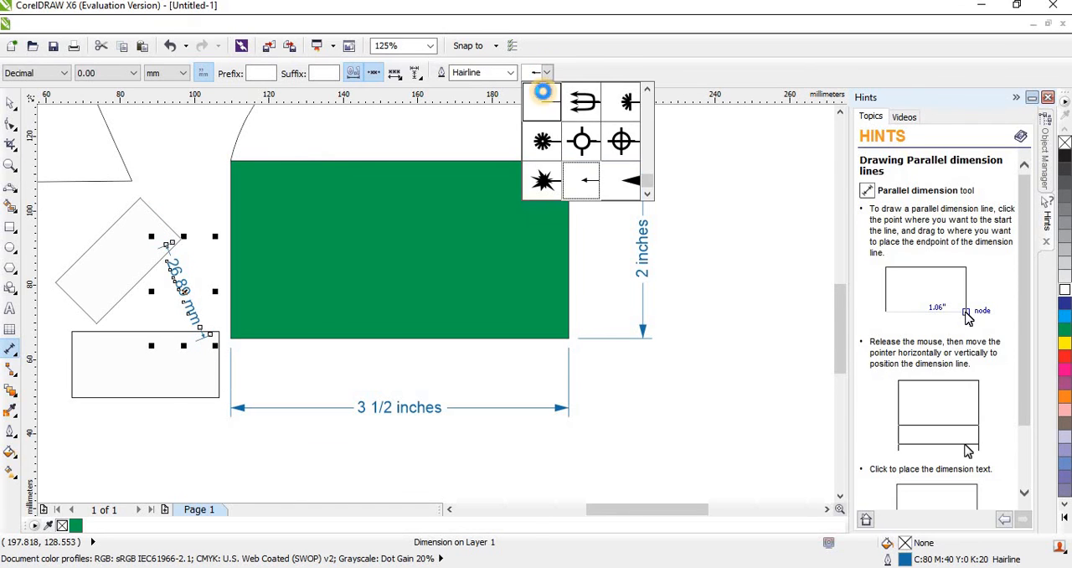
{"action": "left_click", "coordinate": [546, 99]}
Apply the Arrowhead 8 style to both ends of the parallel dimension line.
{"action": "left_click", "coordinate": [548, 74]}
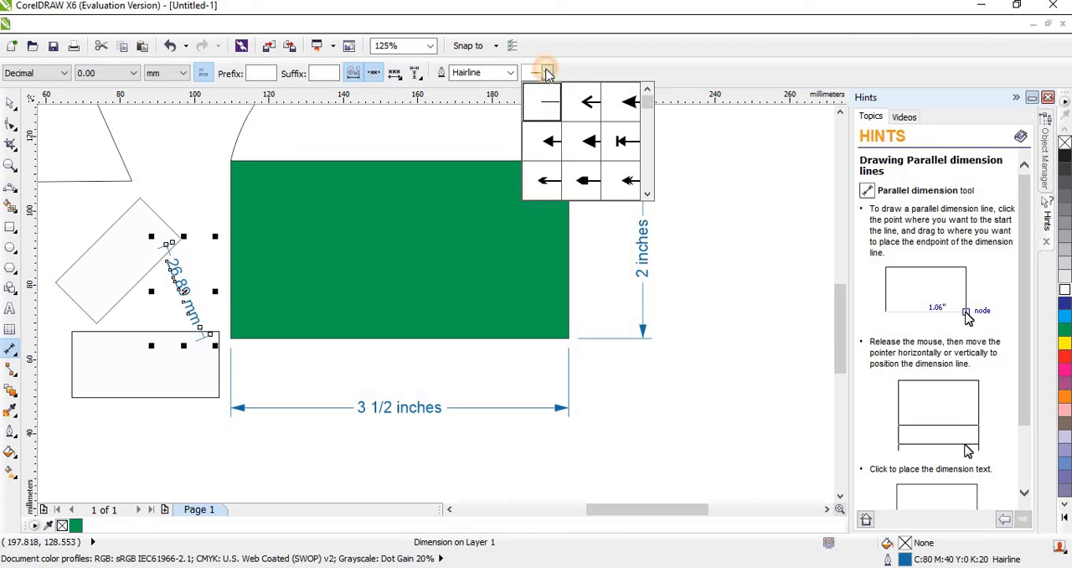
{"action": "left_click", "coordinate": [626, 182]}
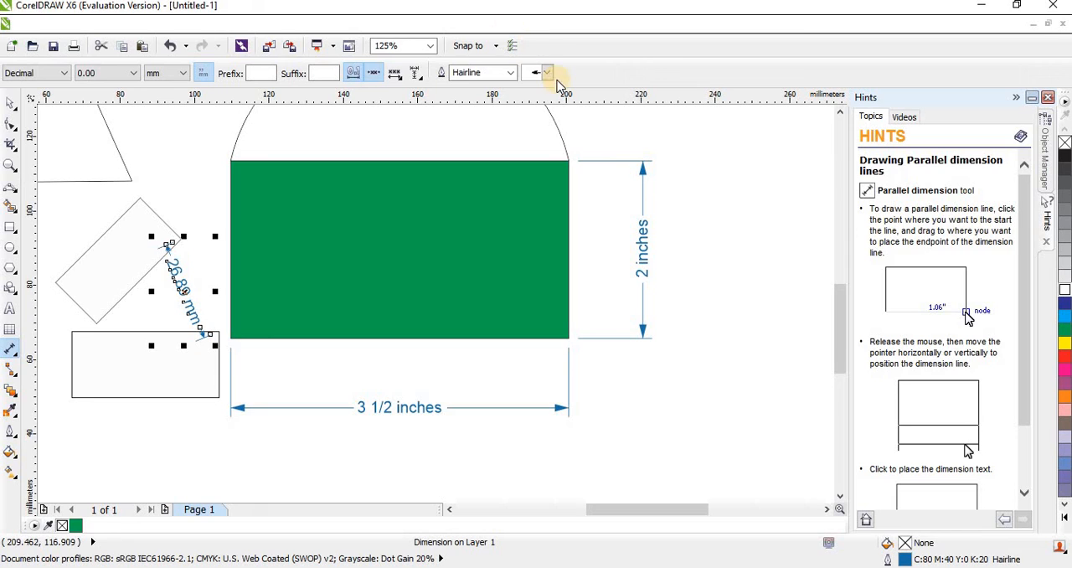